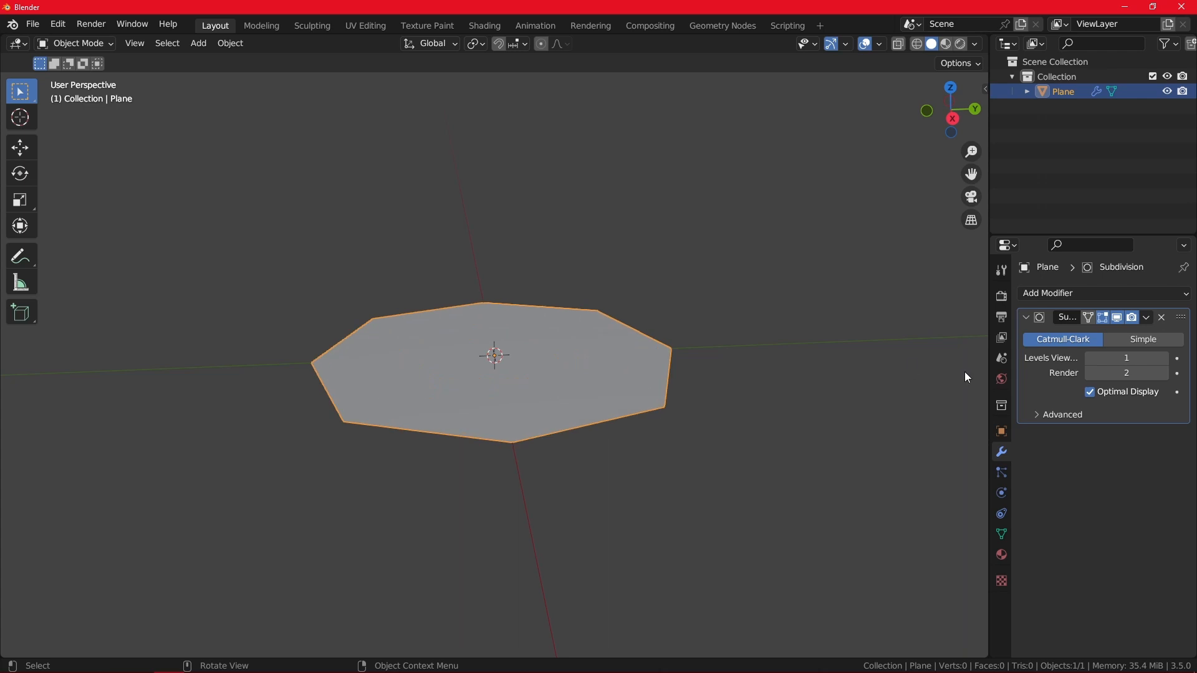
# Set the viewport levels of the plane's Subdivision modifier to 5.
pyautogui.click(1165, 362)
pyautogui.click(1155, 439)
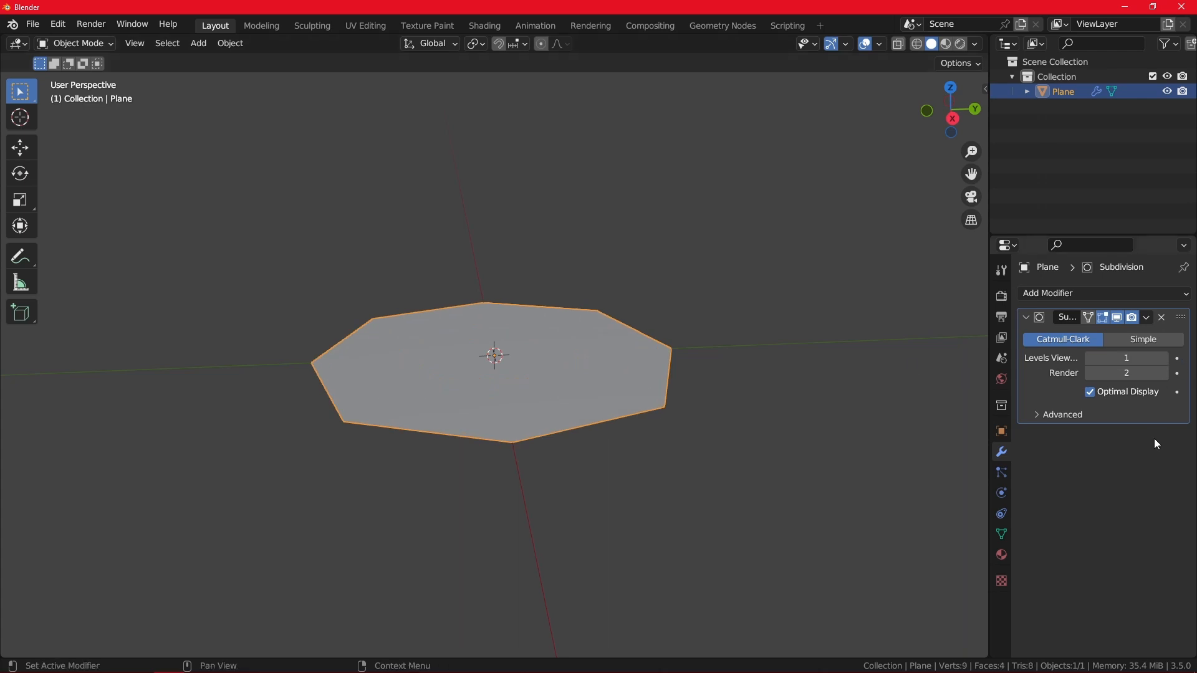
pyautogui.click(1166, 358)
pyautogui.click(1166, 357)
pyautogui.click(1166, 358)
pyautogui.click(1166, 358)
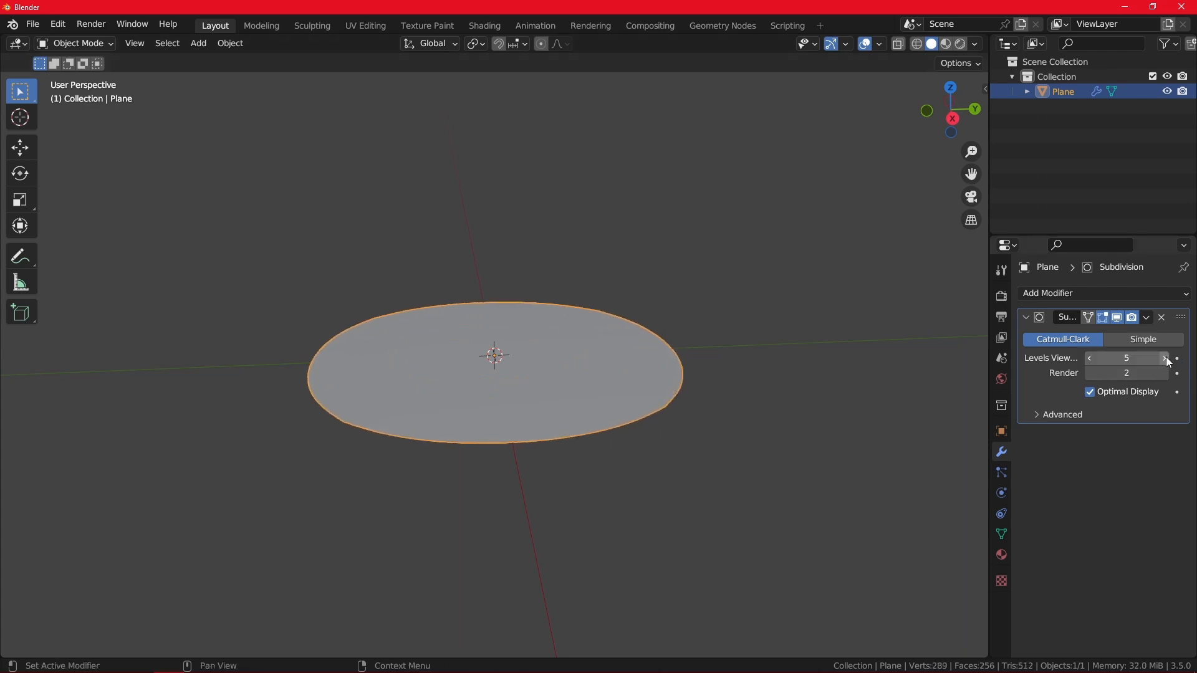
# Apply the Subdivision modifier to the plane and inspect its dense mesh in Edit Mode.
pyautogui.press('Tab')
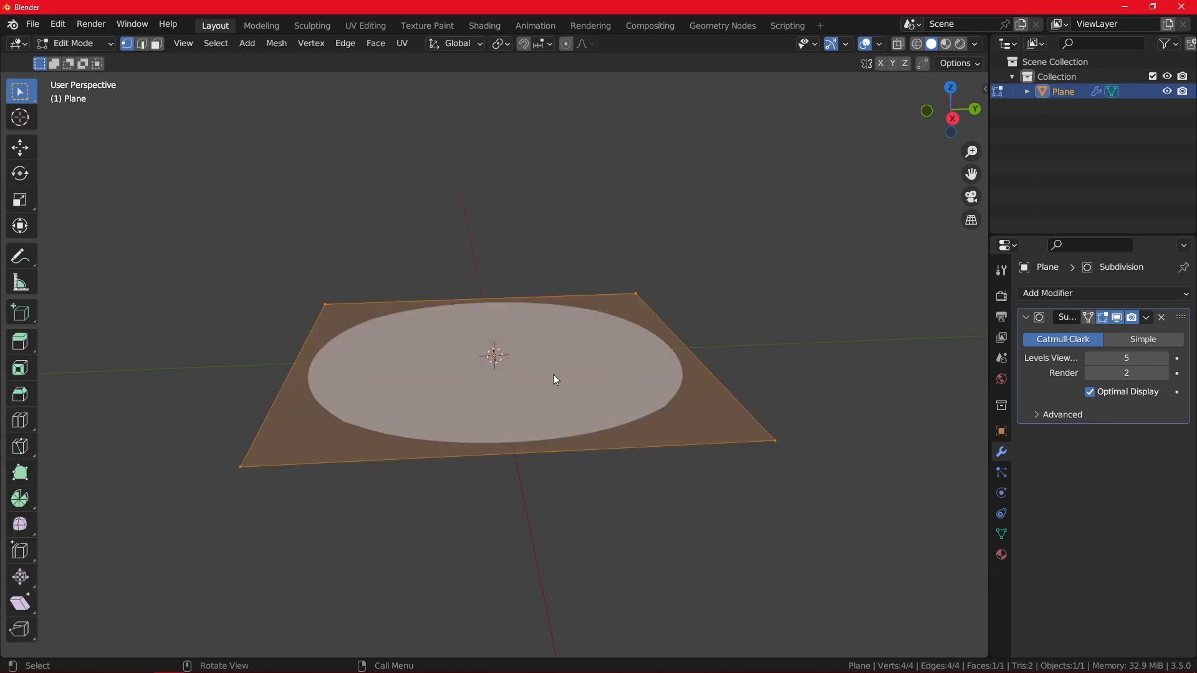
pyautogui.press('Tab')
pyautogui.click(1148, 318)
pyautogui.click(1137, 331)
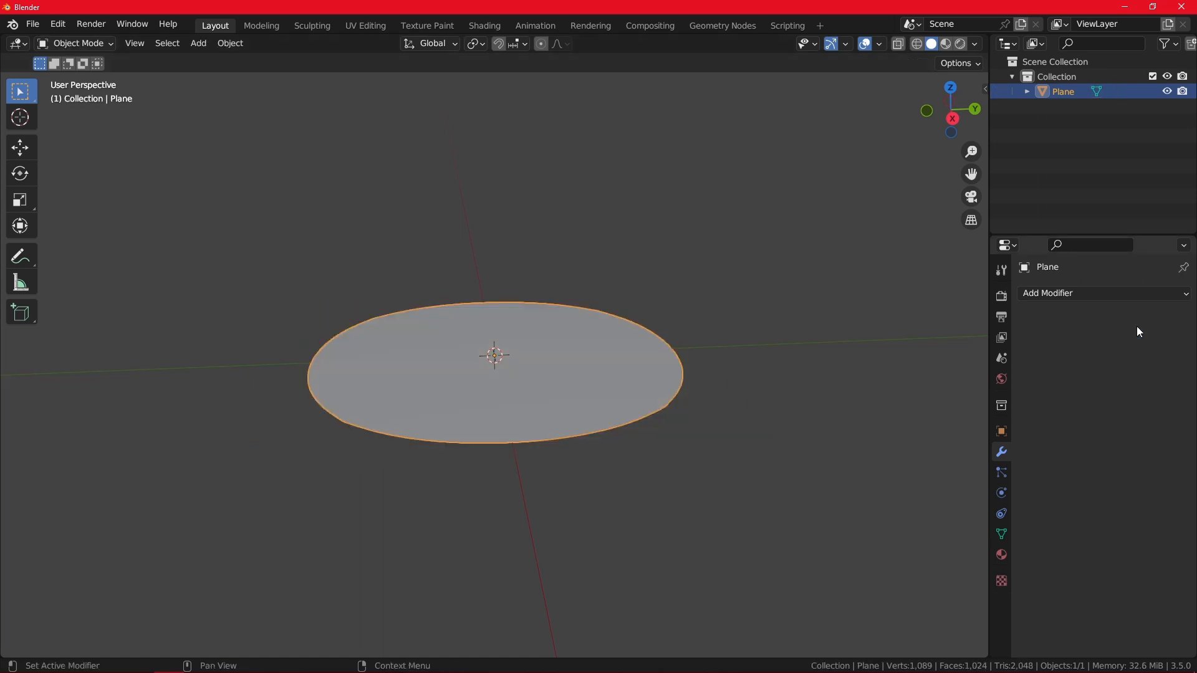
pyautogui.press('Tab')
pyautogui.moveTo(510, 325); pyautogui.dragTo(528, 397, button='middle')
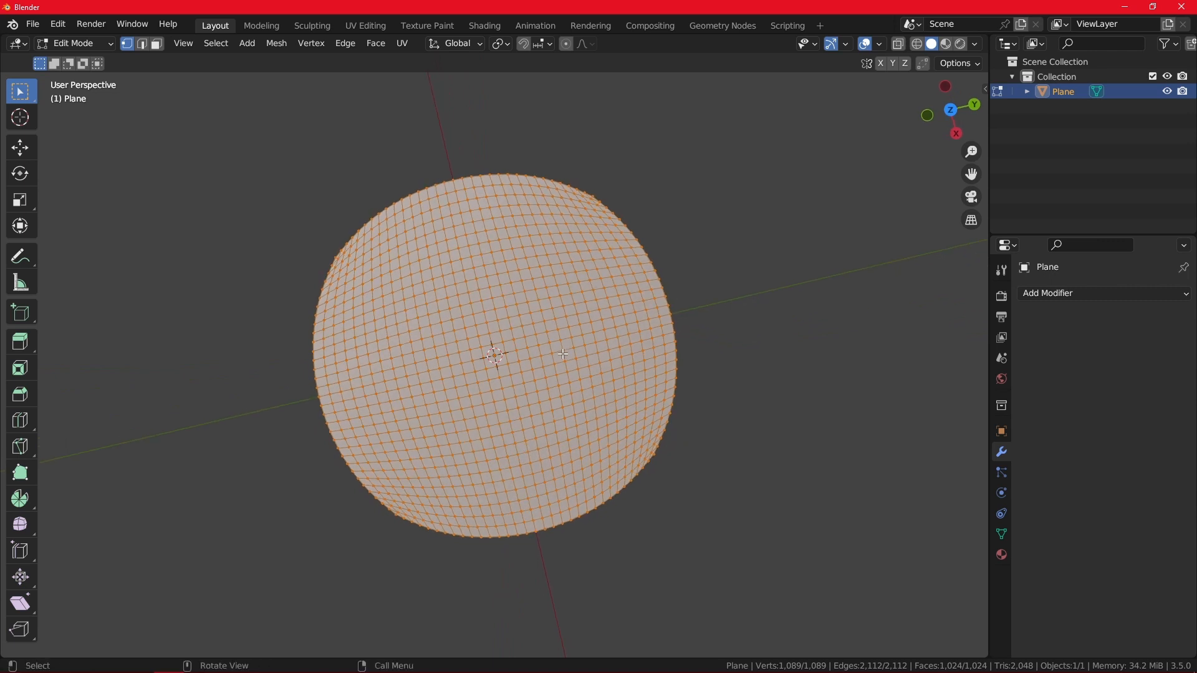
# Delete the subdivided plane in Object Mode and add a new plane mesh to the scene.
pyautogui.press('Tab')
pyautogui.press('x')
pyautogui.click(529, 316)
pyautogui.press('KP_1')
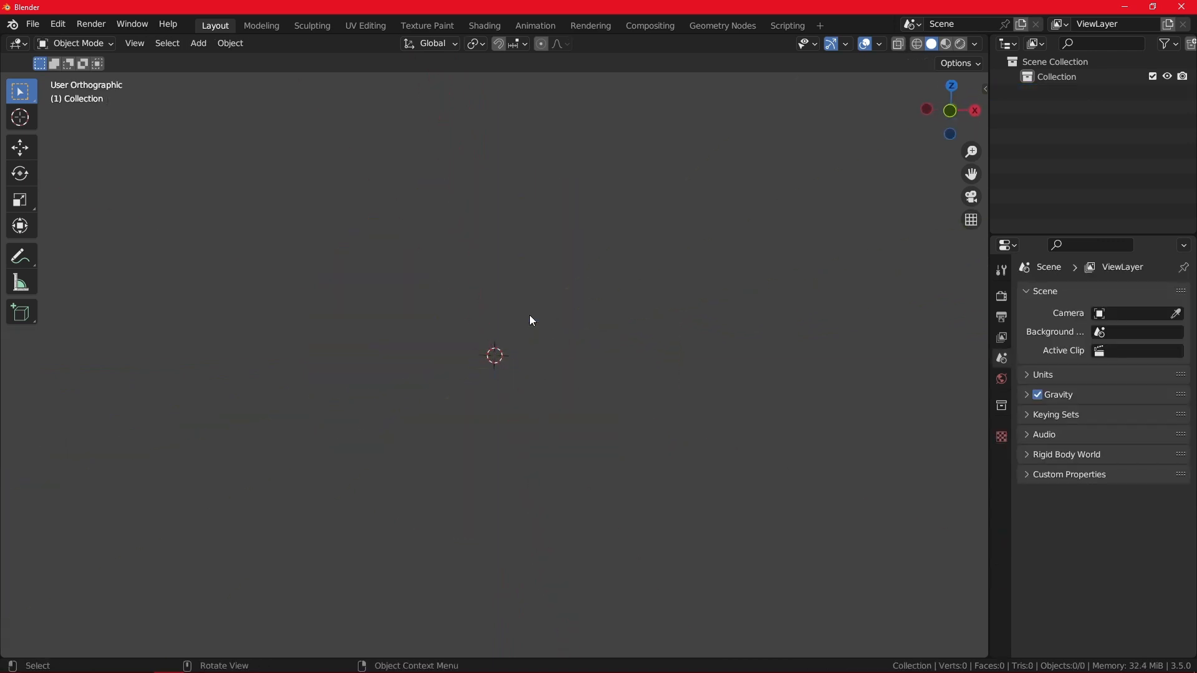
pyautogui.moveTo(557, 357); pyautogui.dragTo(550, 389, button='middle')
pyautogui.hotkey('shift', 'a')
pyautogui.moveTo(533, 369)
pyautogui.moveTo(499, 358)
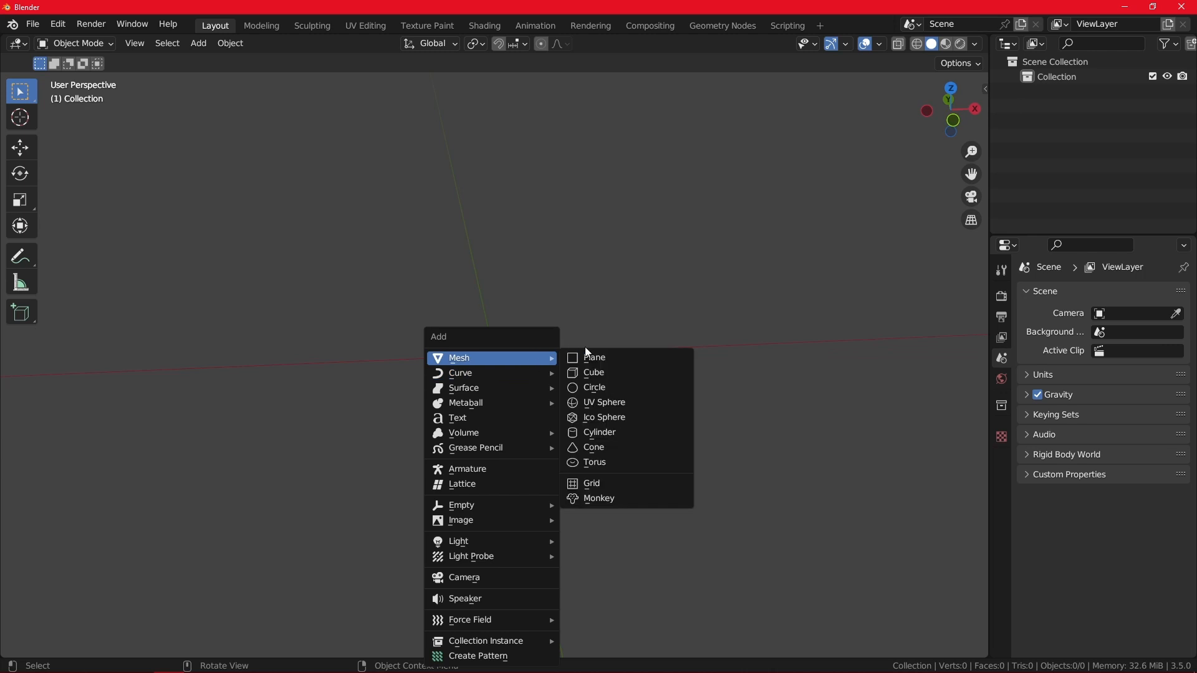
pyautogui.click(588, 357)
# Add a Multiresolution modifier to the new plane and subdivide it to level 4.
pyautogui.click(1068, 302)
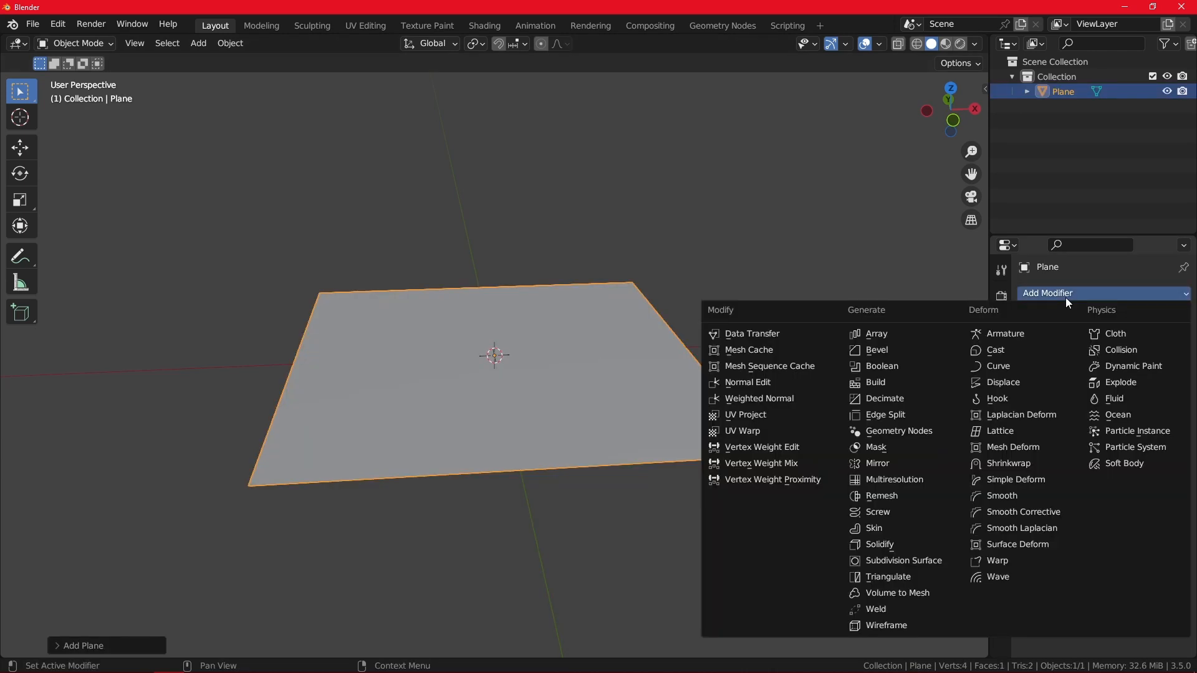
pyautogui.click(910, 479)
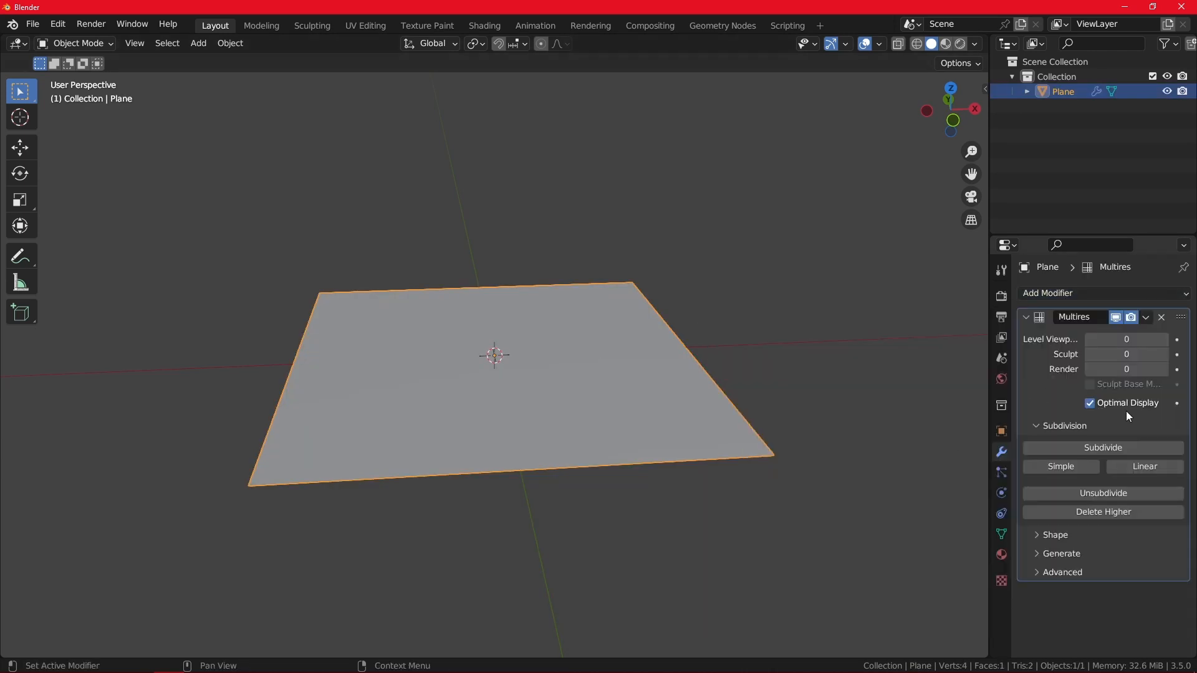
pyautogui.click(1132, 449)
pyautogui.click(1128, 449)
pyautogui.click(1129, 449)
pyautogui.click(1129, 449)
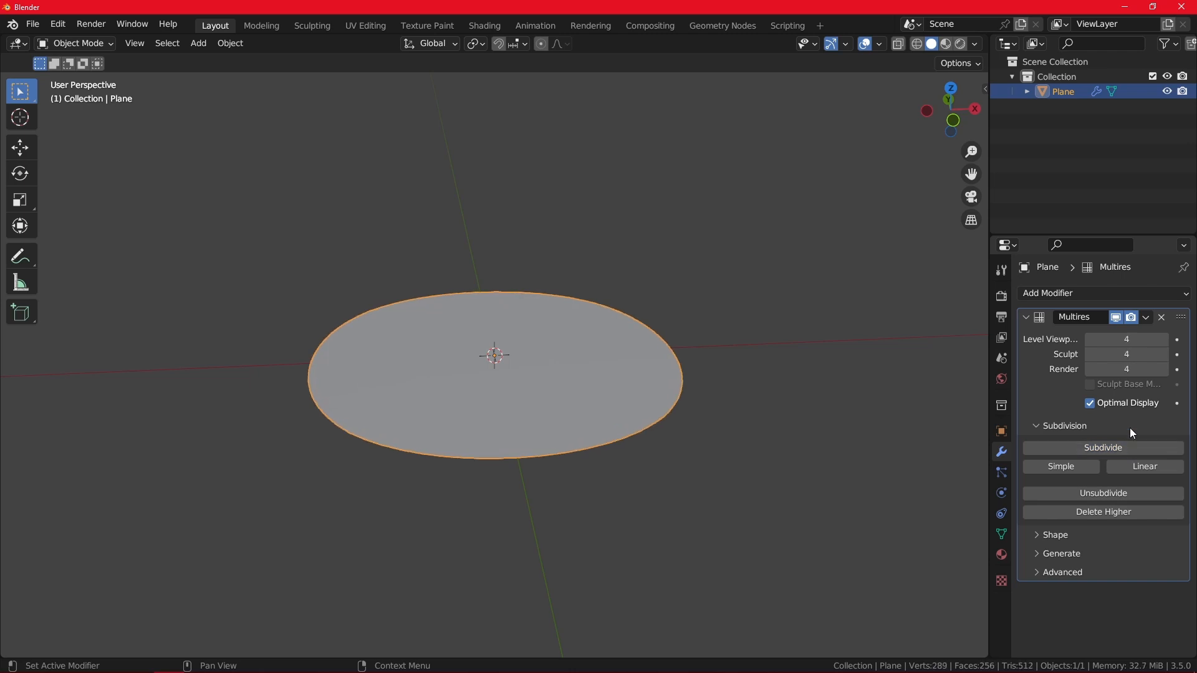
# Remove the Multiresolution modifier from the plane and switch to Sculpt Mode.
pyautogui.click(1162, 317)
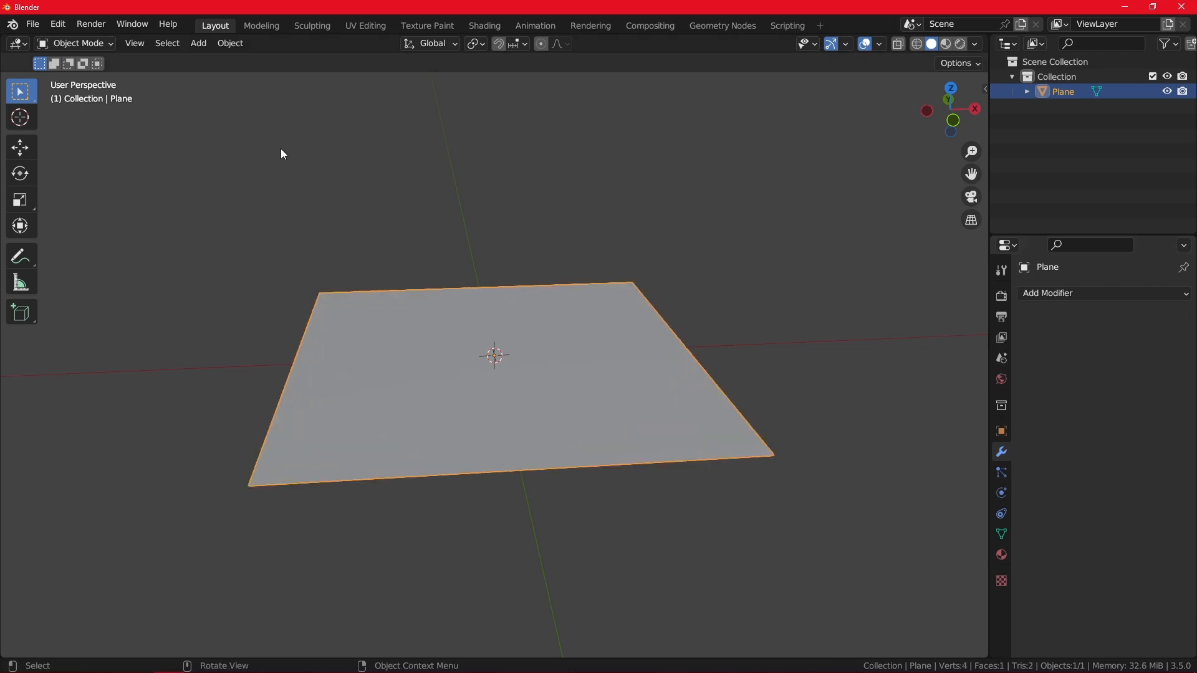
pyautogui.click(105, 45)
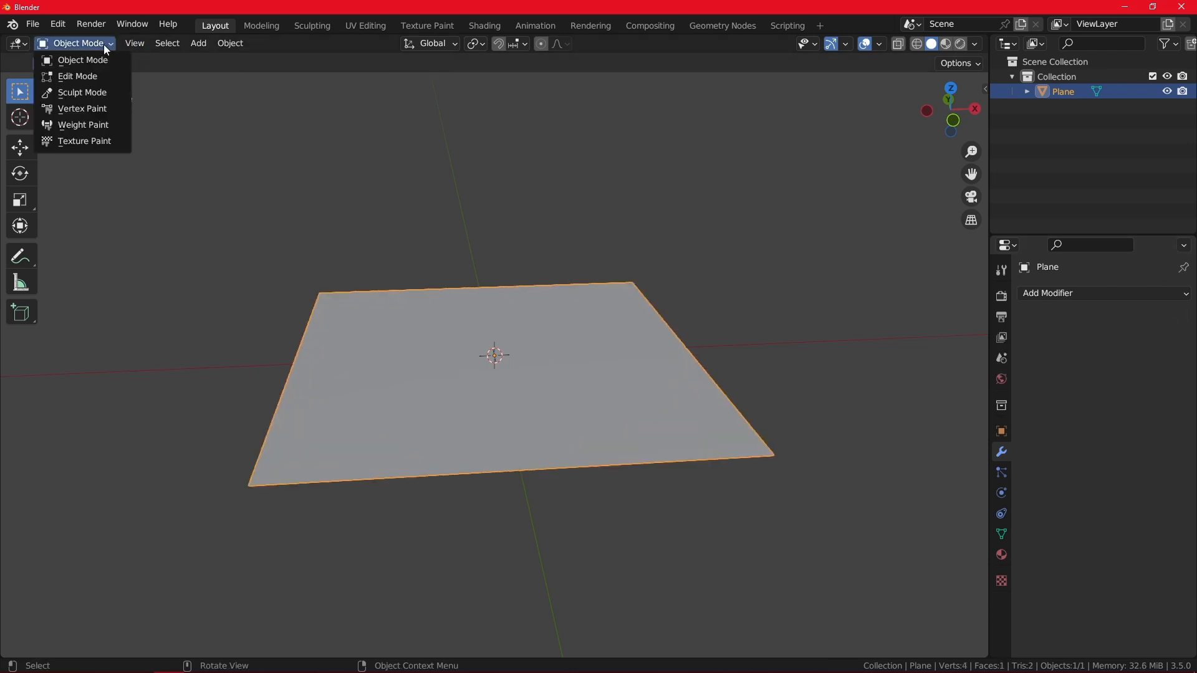
pyautogui.click(111, 94)
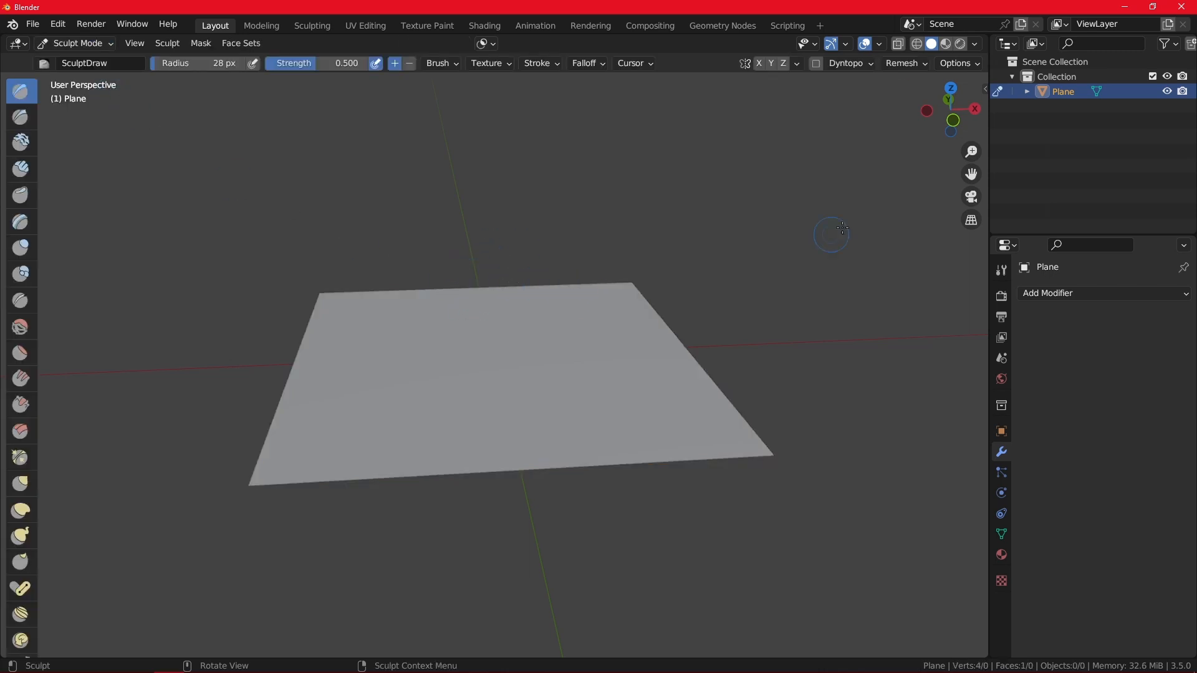
# Enable Dyntopo on the plane, accepting the attribute data warning, and set its detailing to Relative Detail.
pyautogui.click(912, 68)
pyautogui.click(817, 64)
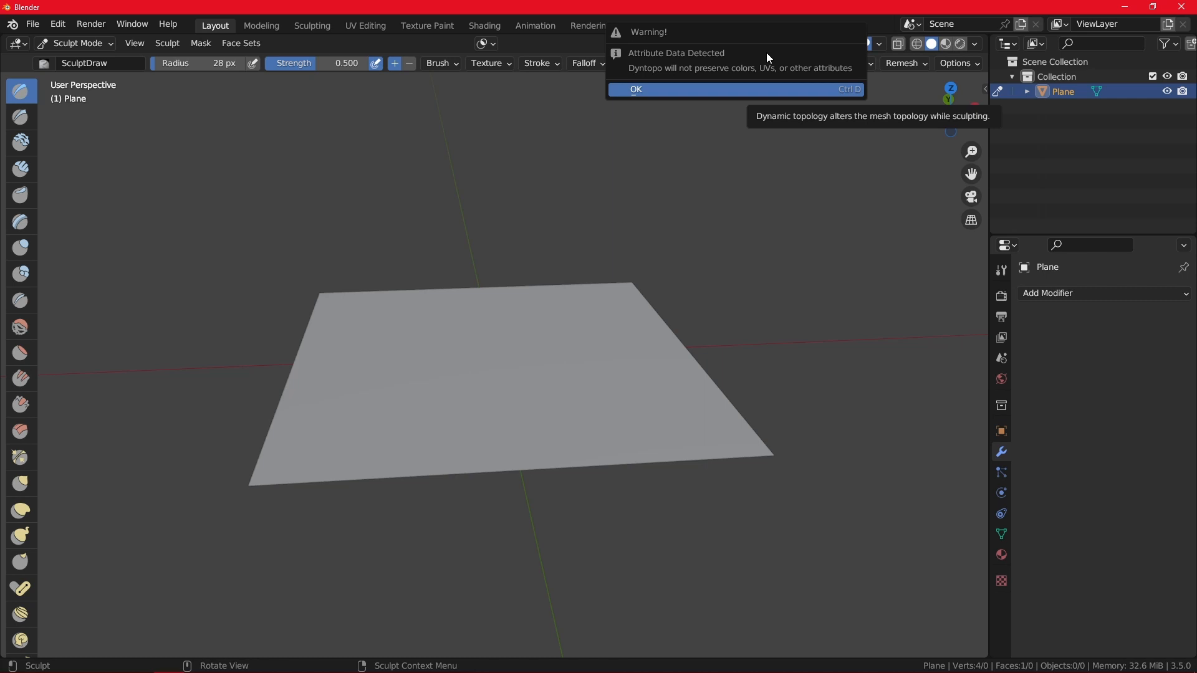
pyautogui.click(725, 91)
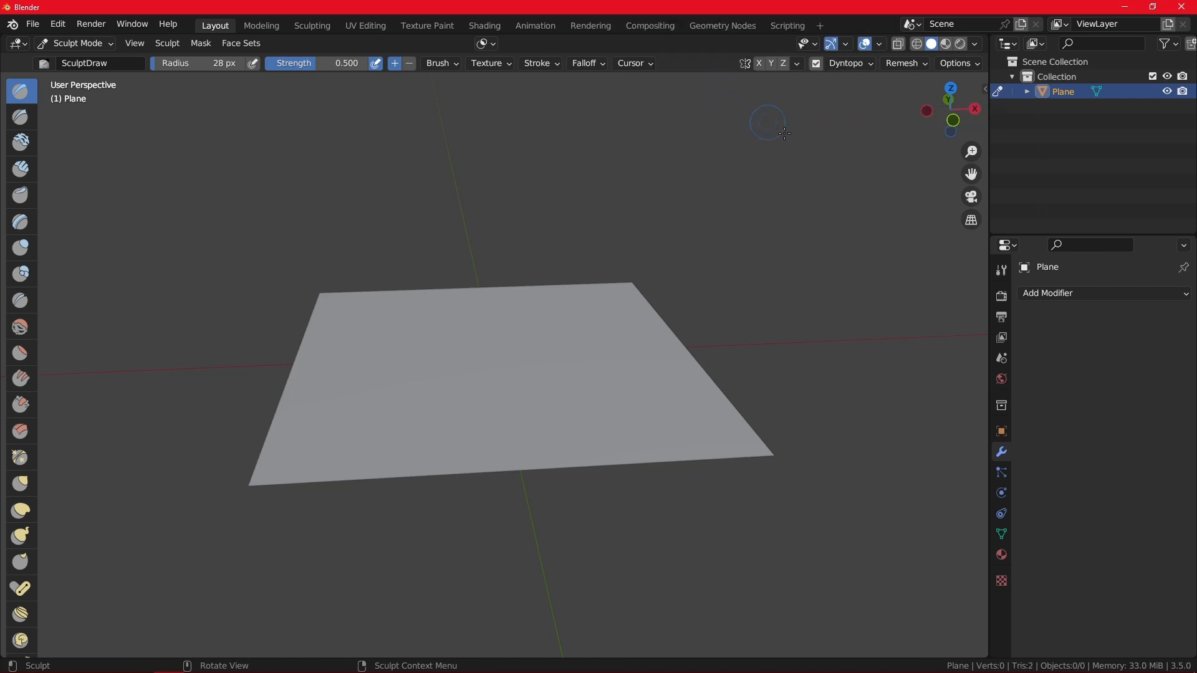
pyautogui.click(866, 66)
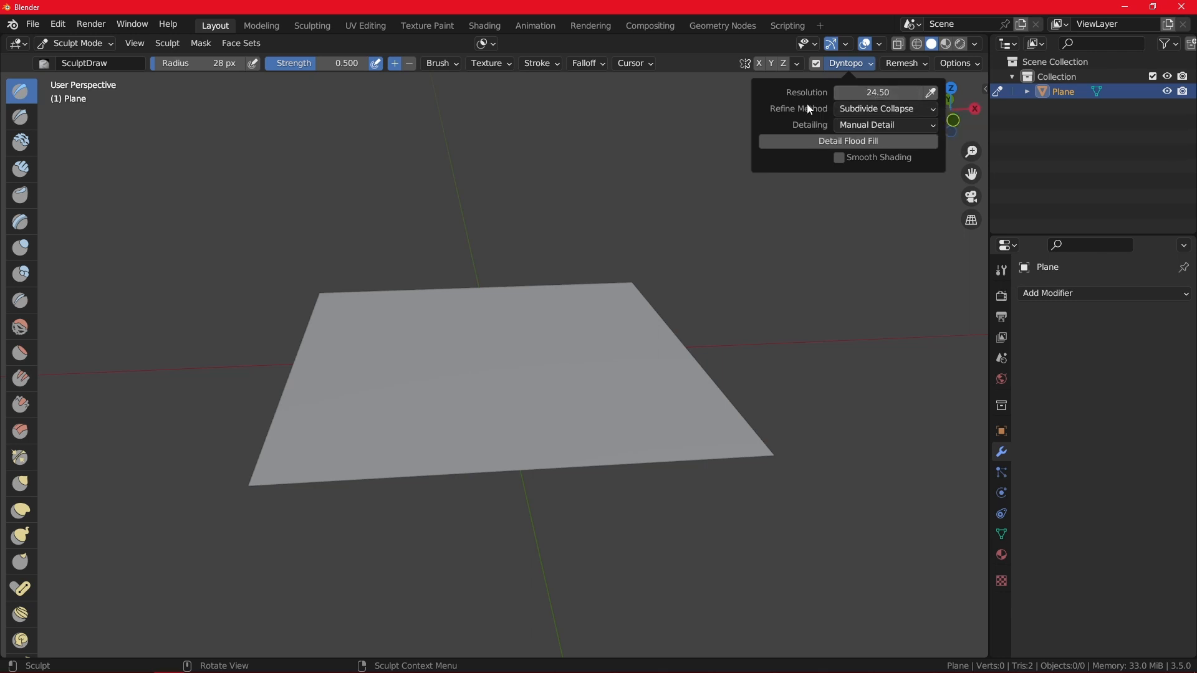
pyautogui.click(862, 127)
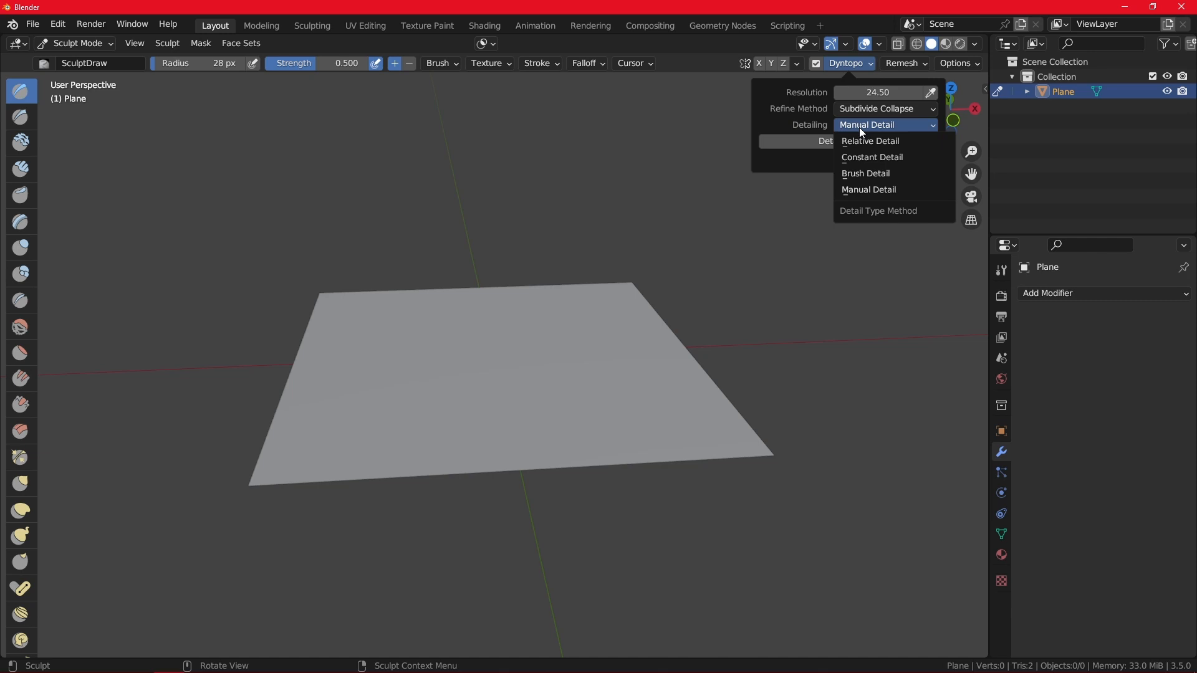
pyautogui.click(893, 150)
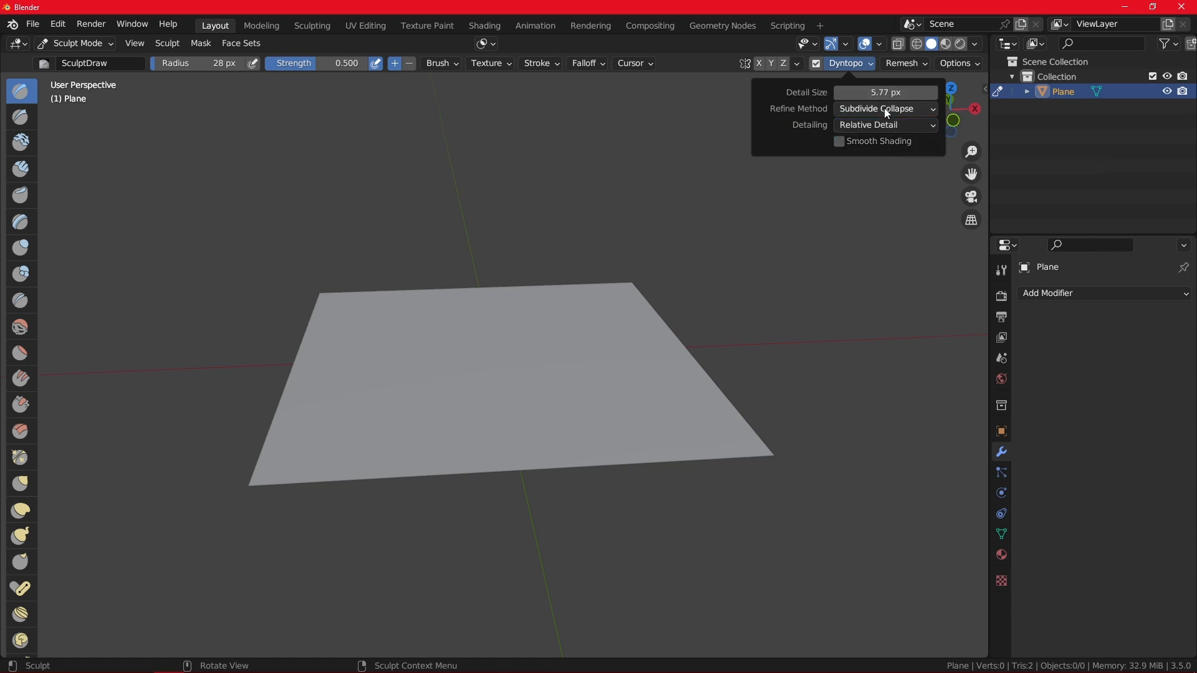
# Adjust the Dyntopo detail size and sculpt a U-shaped raised stroke near the middle of the plane.
pyautogui.scroll(3, 508, 360)
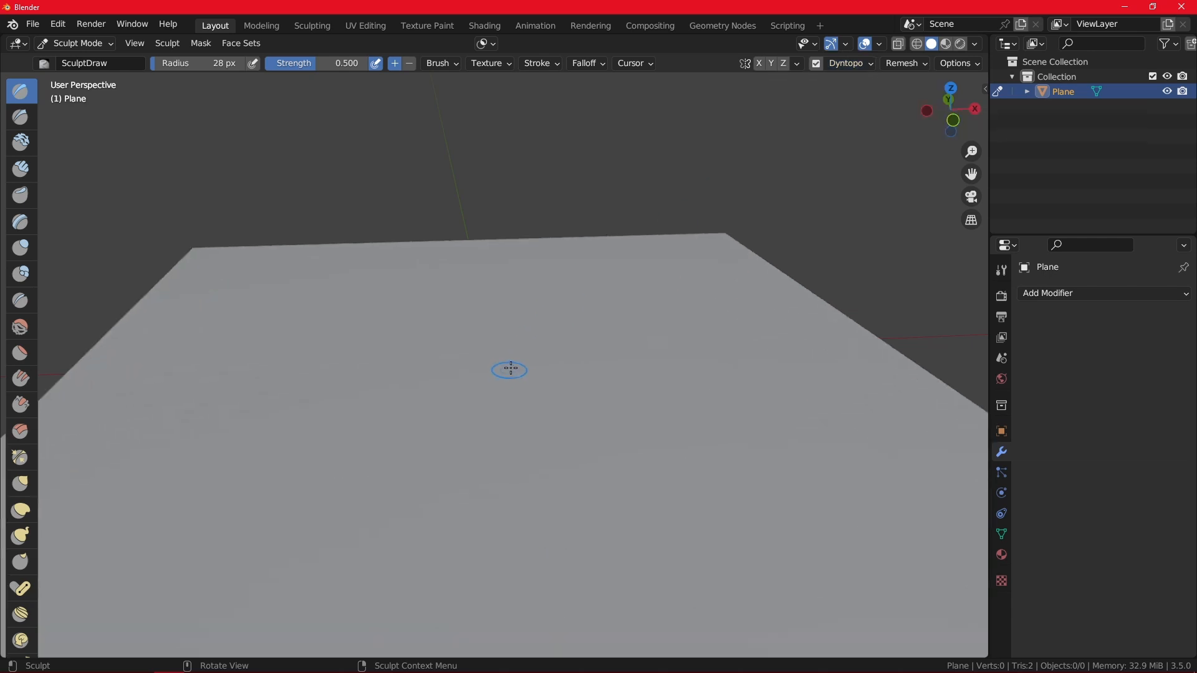
pyautogui.click(857, 61)
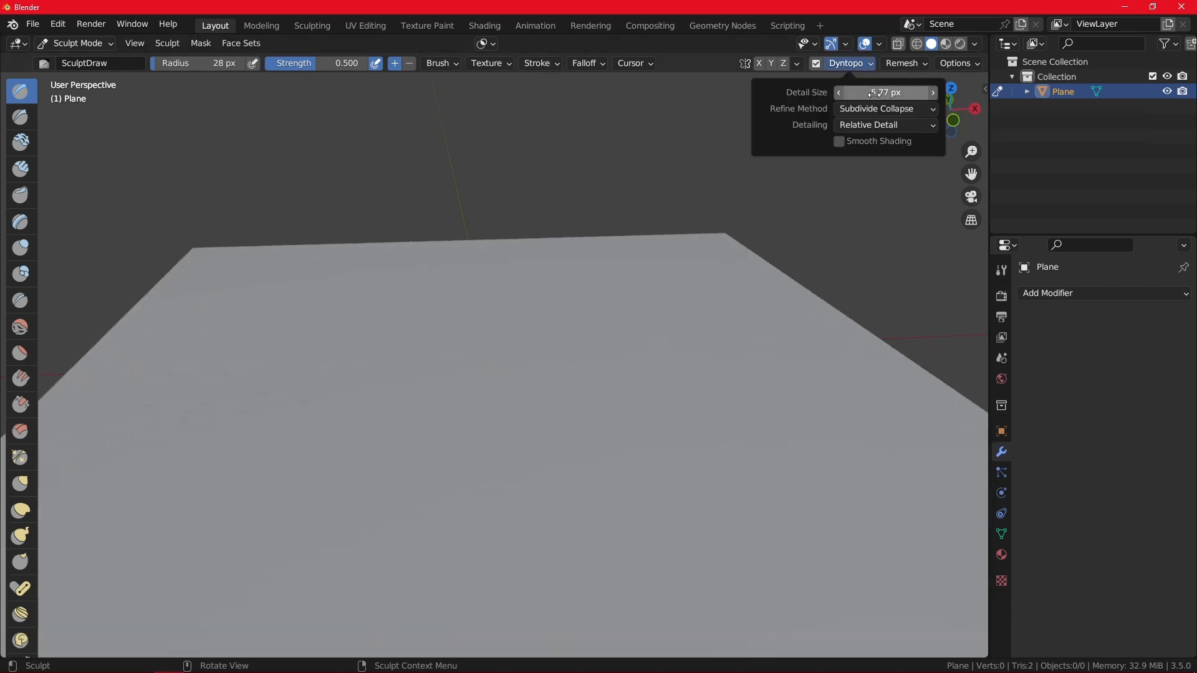
pyautogui.moveTo(875, 94); pyautogui.dragTo(895, 95)
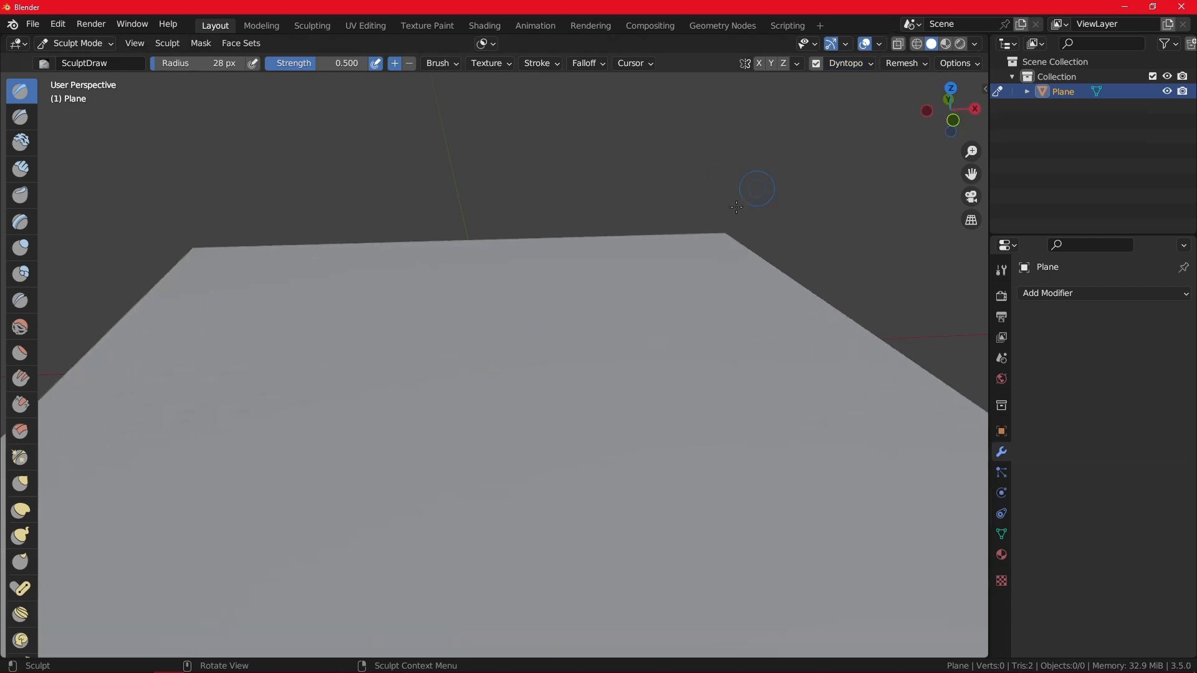
pyautogui.moveTo(399, 345)
pyautogui.mouseDown()
pyautogui.moveTo(449, 404)
pyautogui.moveTo(497, 503)
pyautogui.moveTo(562, 481)
pyautogui.moveTo(507, 358)
pyautogui.mouseUp()
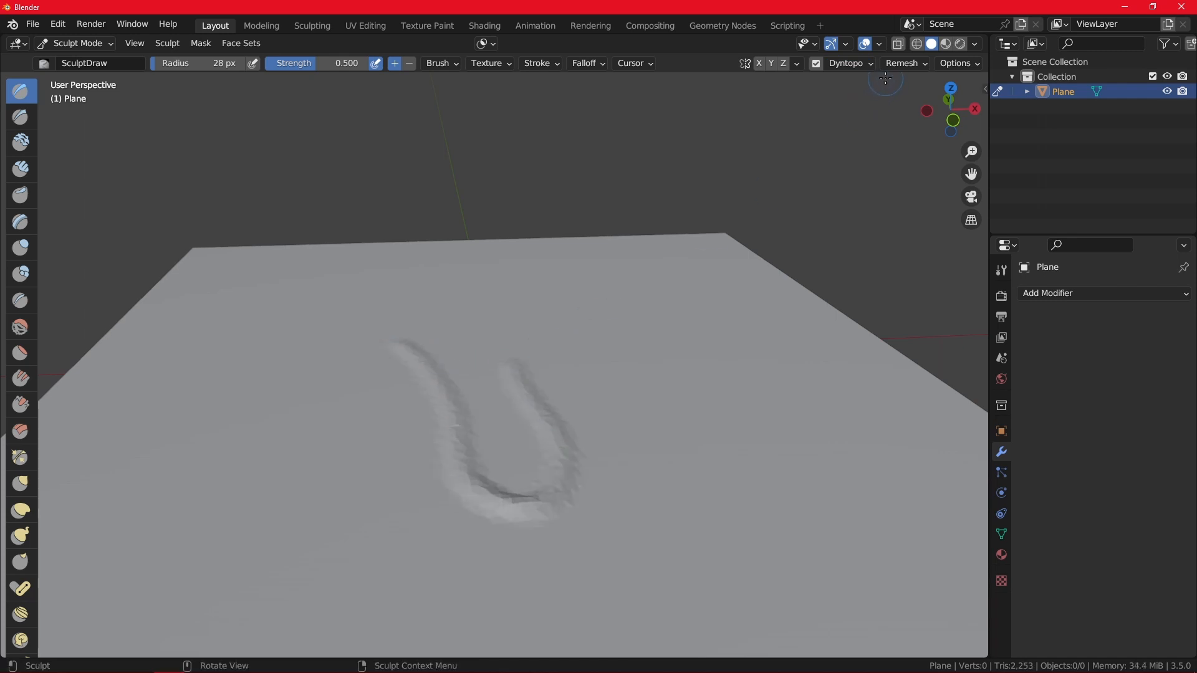
# Raise the Dyntopo detail size to about 14.75 px and sculpt a straight, coarse stroke to the right of the U.
pyautogui.click(867, 65)
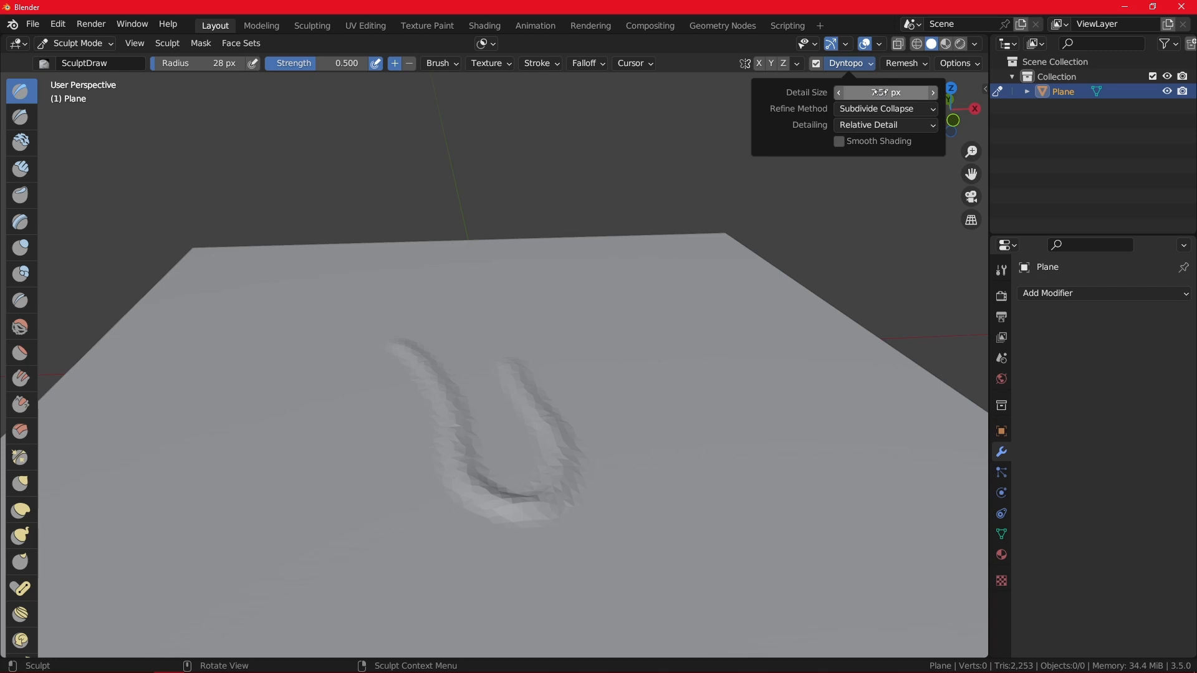
pyautogui.moveTo(879, 92); pyautogui.dragTo(892, 92)
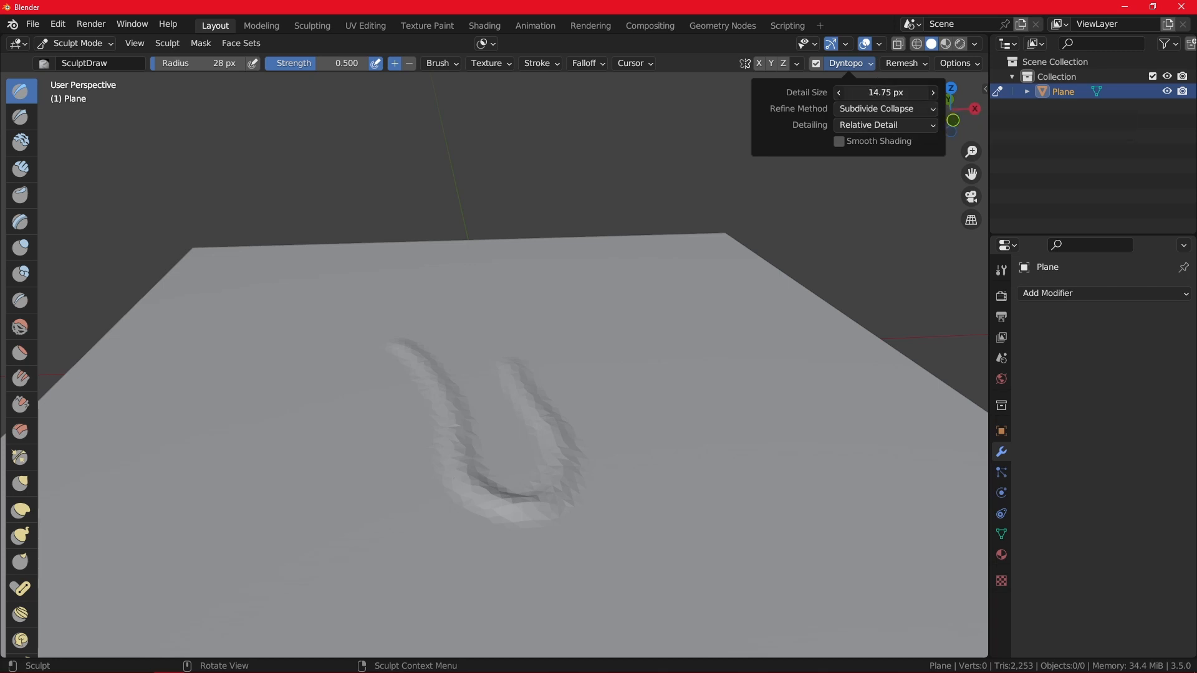
pyautogui.moveTo(649, 322)
pyautogui.mouseDown()
pyautogui.moveTo(668, 350)
pyautogui.moveTo(691, 477)
pyautogui.mouseUp()
# Set the Dyntopo detail size to 6.07 px and sculpt a curved stroke on the plane to the left of the U.
pyautogui.moveTo(690, 383)
pyautogui.mouseDown(button='middle')
pyautogui.moveTo(700, 347)
pyautogui.moveTo(674, 365)
pyautogui.mouseUp(button='middle')
pyautogui.click(856, 62)
pyautogui.moveTo(885, 92)
pyautogui.mouseDown()
pyautogui.moveTo(917, 92)
pyautogui.moveTo(876, 92)
pyautogui.mouseUp()
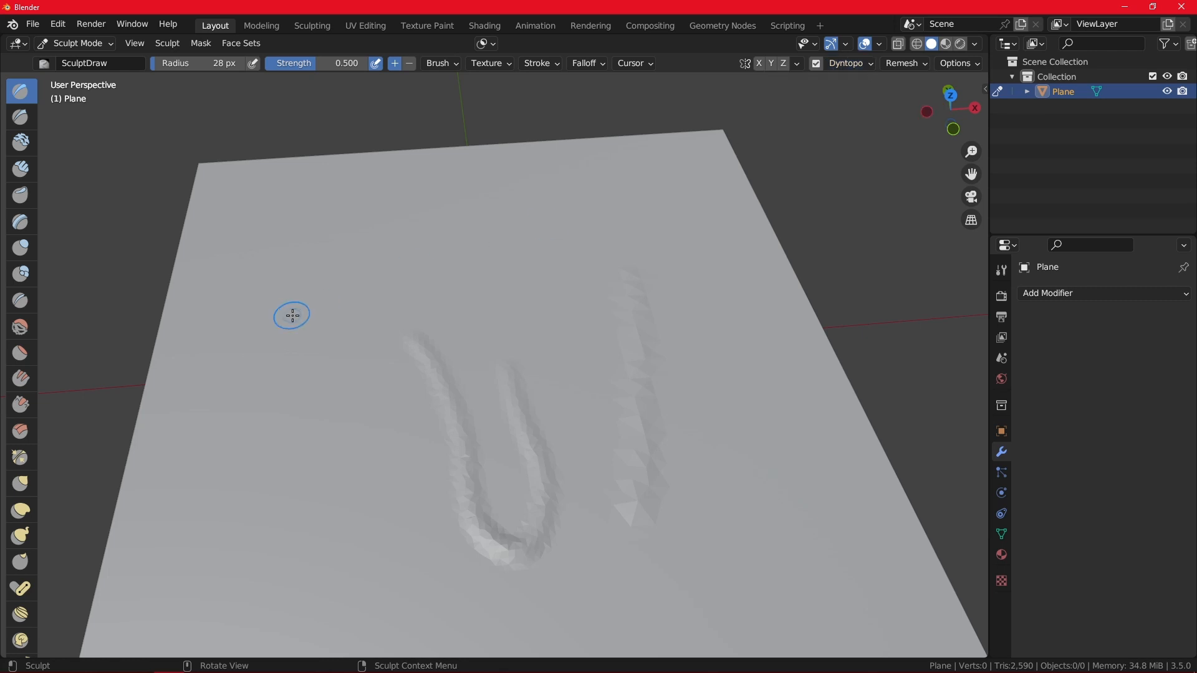
pyautogui.moveTo(293, 330)
pyautogui.mouseDown()
pyautogui.moveTo(303, 445)
pyautogui.moveTo(369, 455)
pyautogui.moveTo(355, 376)
pyautogui.moveTo(406, 334)
pyautogui.moveTo(444, 339)
pyautogui.mouseUp()
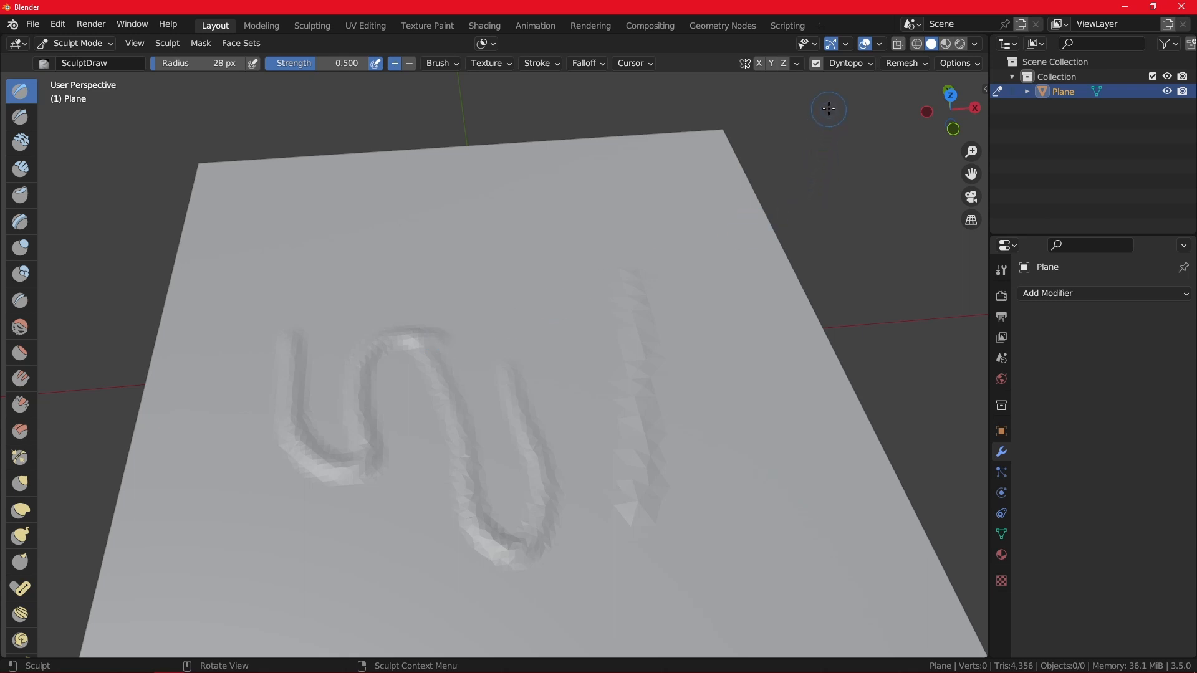
# Try Collapse Edges as the Dyntopo refine method, and settle on Subdivide Edges.
pyautogui.click(855, 64)
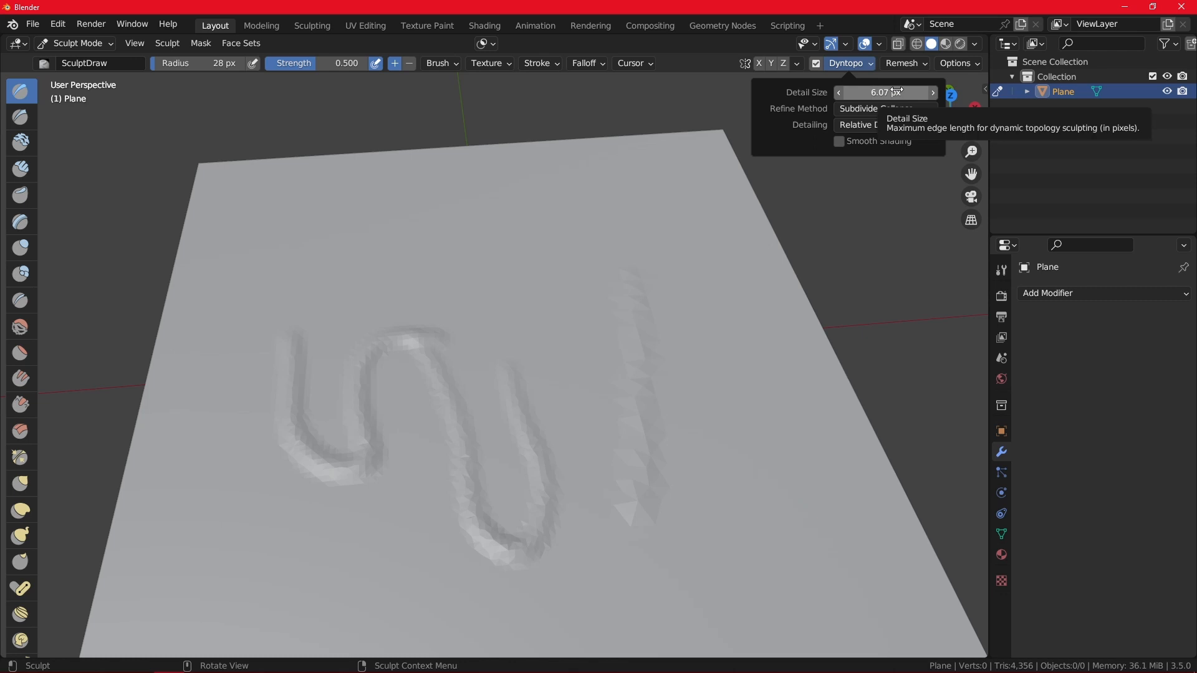
pyautogui.click(884, 112)
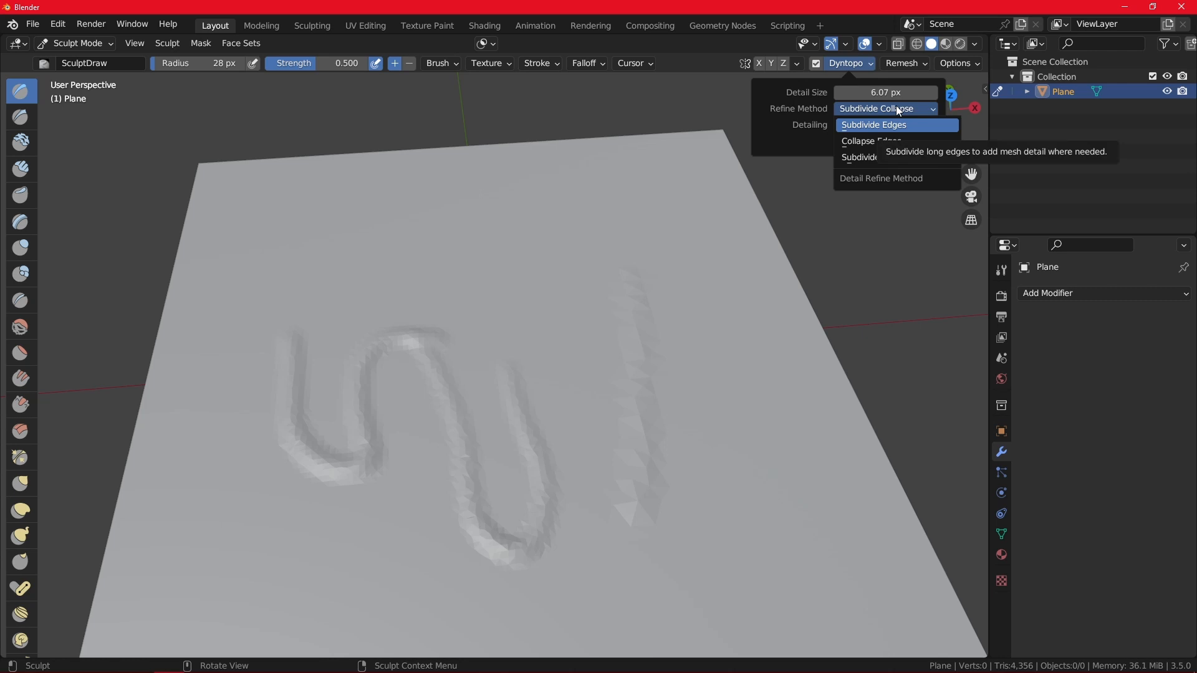
pyautogui.click(896, 143)
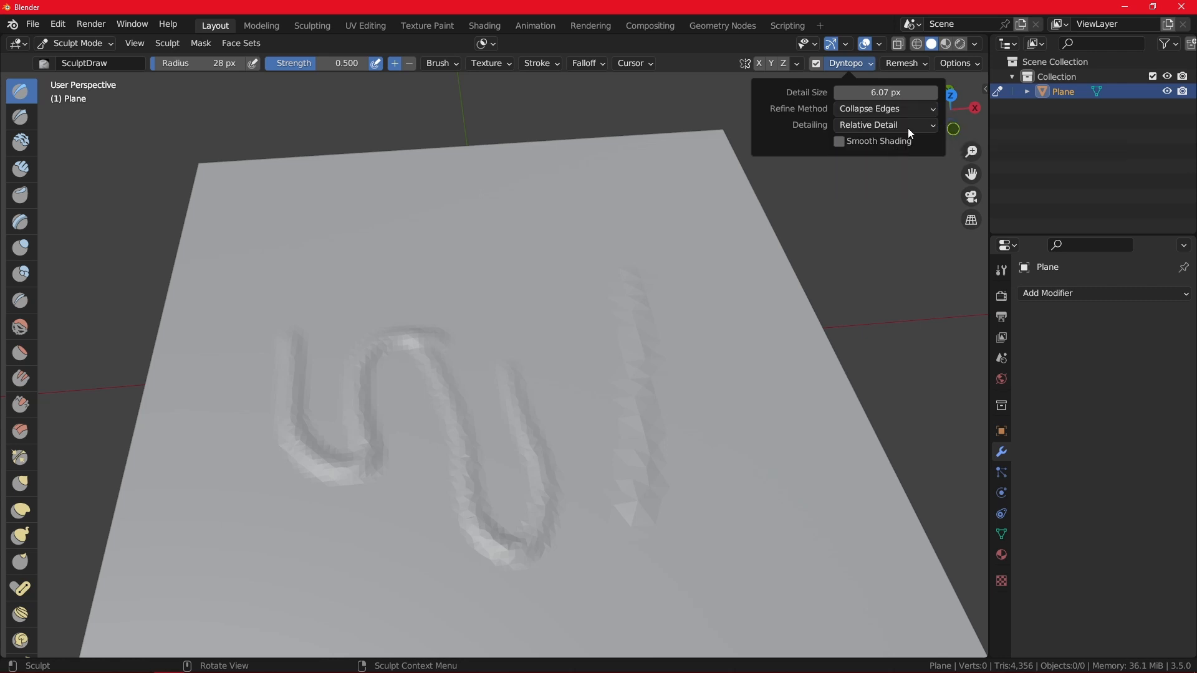
pyautogui.click(903, 110)
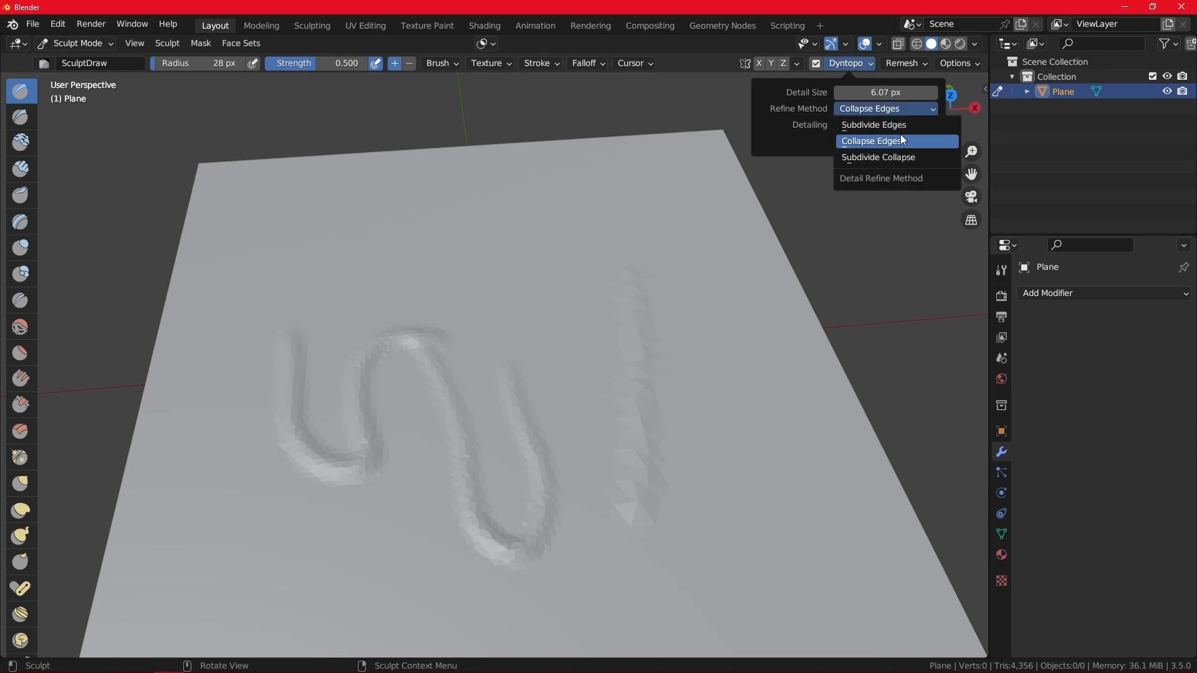
pyautogui.click(905, 125)
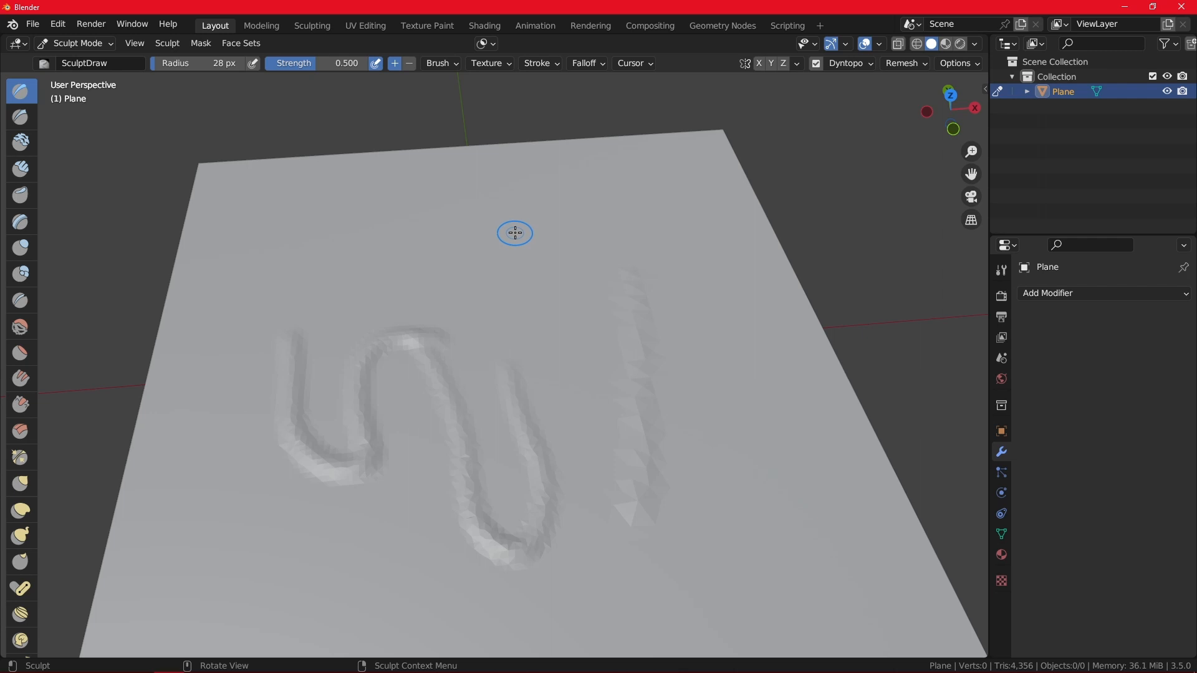
# Enlarge the brush radius to 58 px and sculpt a short diagonal stroke on the flat area above the existing strokes.
pyautogui.press('f')
pyautogui.click(459, 226)
pyautogui.scroll(2, 462, 227)
pyautogui.moveTo(549, 240); pyautogui.dragTo(594, 393, button='middle')
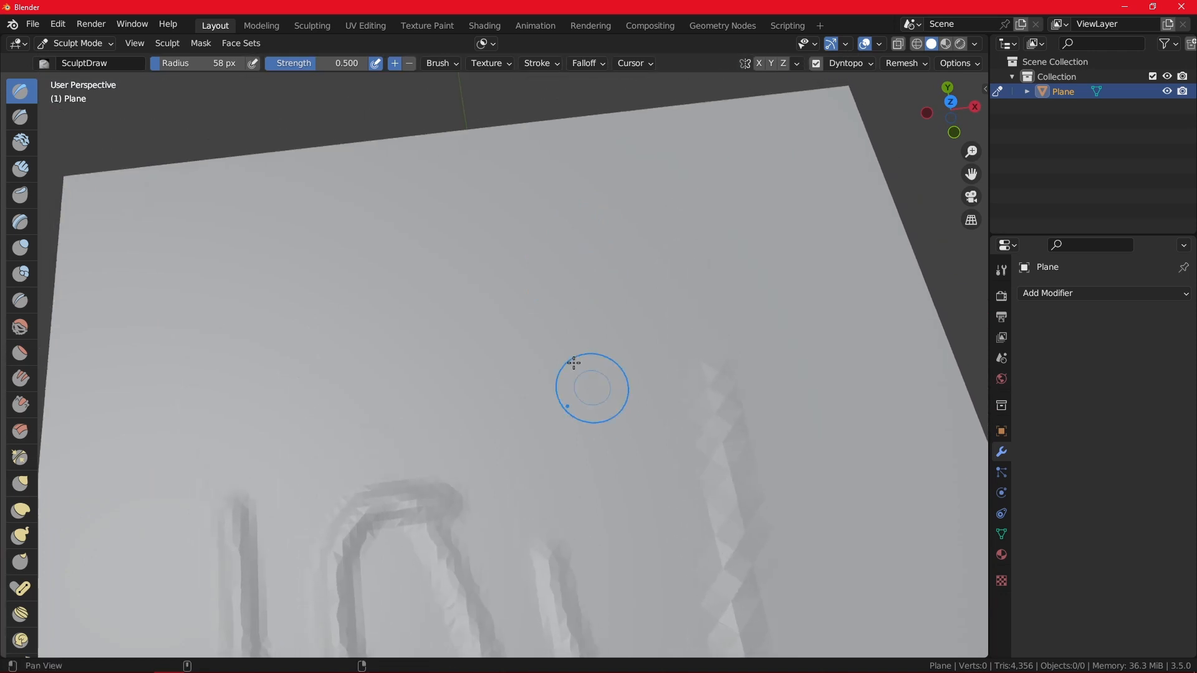
pyautogui.moveTo(428, 275); pyautogui.dragTo(582, 358)
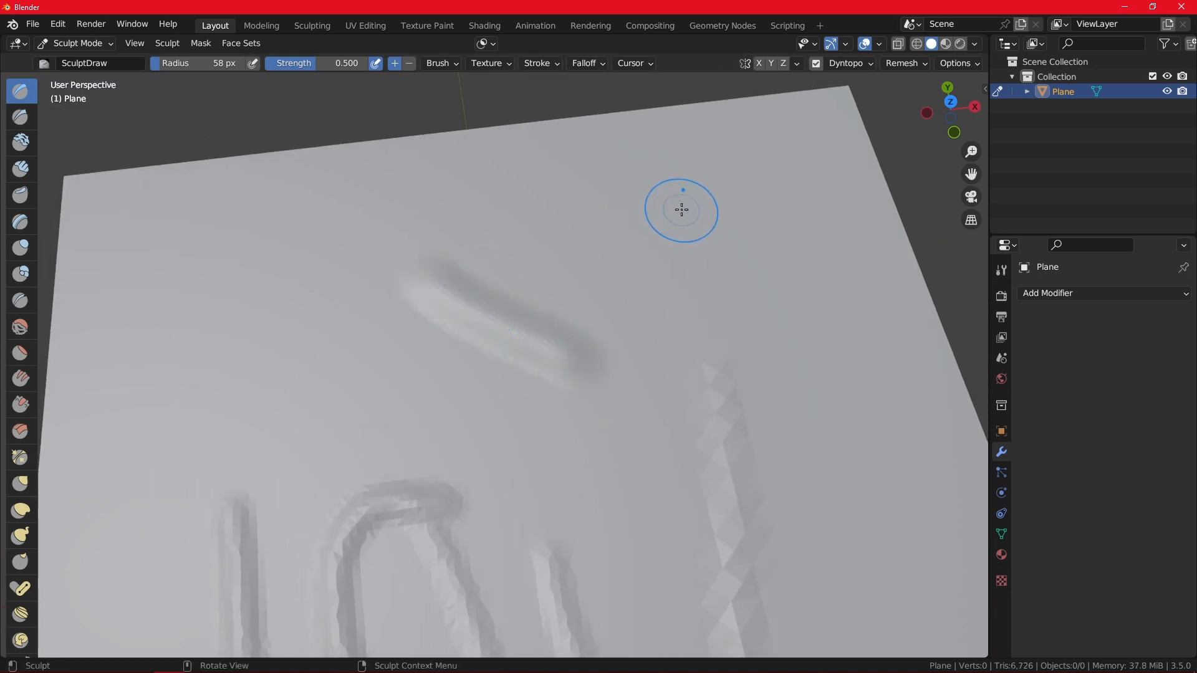
# Set the Dyntopo refine method to Collapse Edges, keeping Relative Detail as the detailing type.
pyautogui.click(911, 63)
pyautogui.moveTo(856, 62)
pyautogui.click(868, 127)
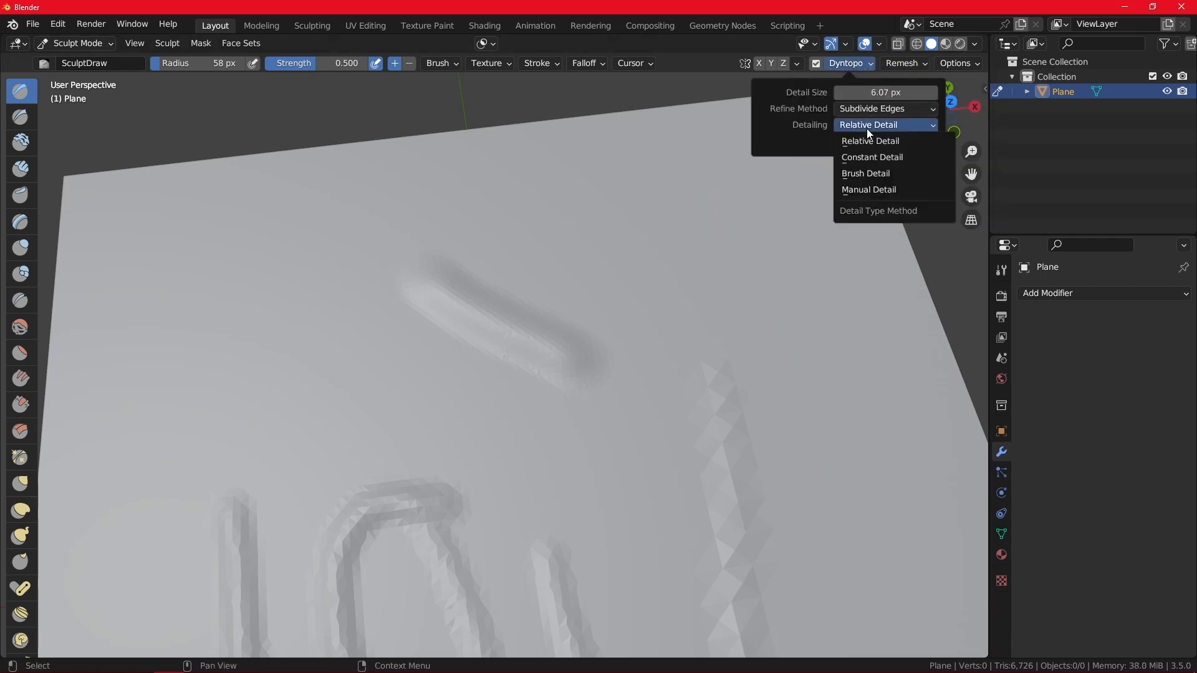
pyautogui.click(867, 127)
pyautogui.click(873, 109)
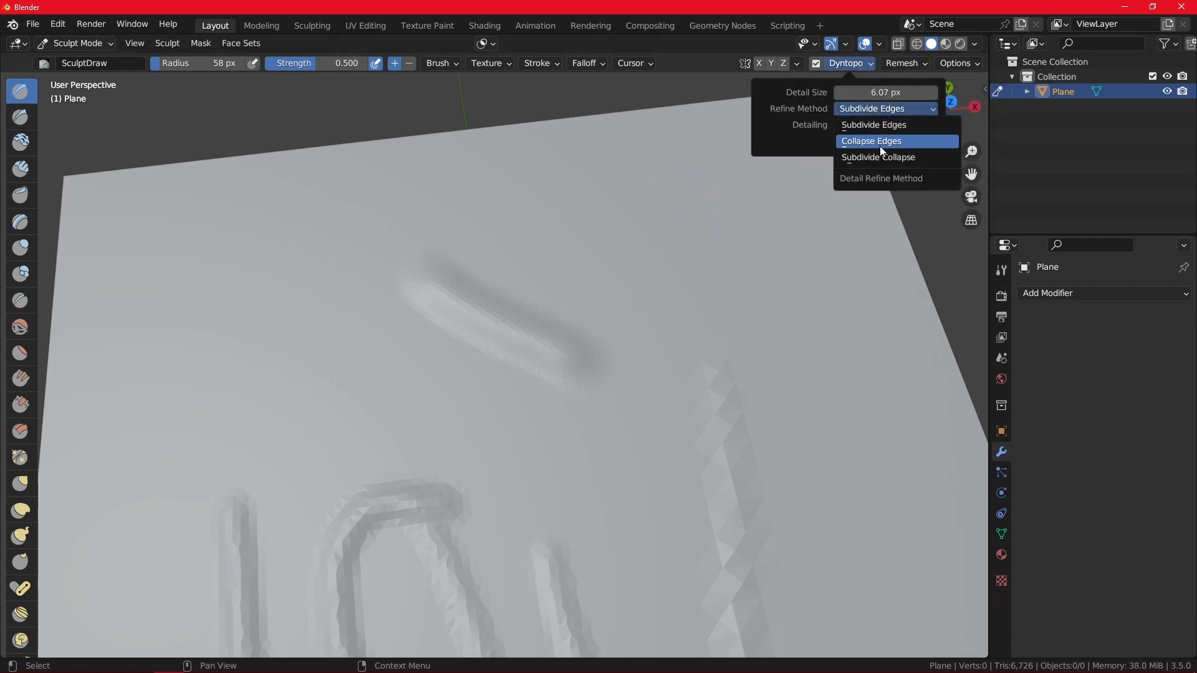
pyautogui.click(881, 147)
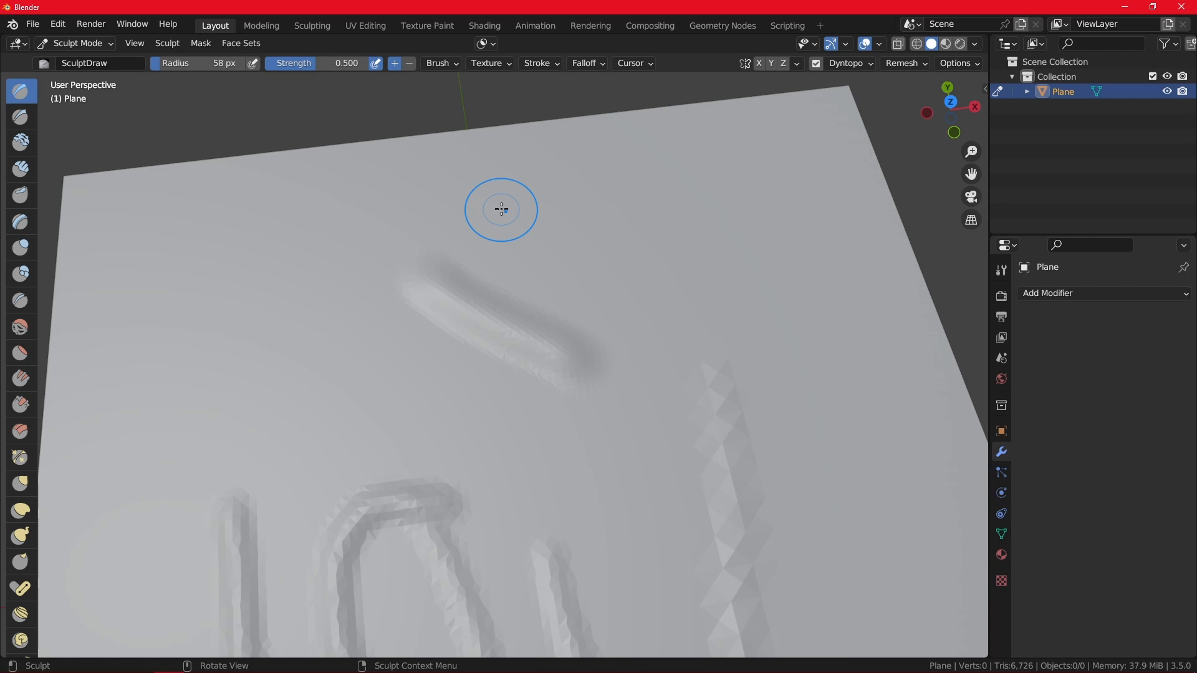
# Sculpt several strokes across the plane's upper area, crossing the smooth diagonal stroke vertically, horizontally and diagonally.
pyautogui.moveTo(502, 209)
pyautogui.mouseDown()
pyautogui.moveTo(673, 275)
pyautogui.moveTo(731, 278)
pyautogui.mouseUp()
pyautogui.moveTo(700, 164)
pyautogui.mouseDown()
pyautogui.moveTo(807, 401)
pyautogui.moveTo(879, 439)
pyautogui.mouseUp()
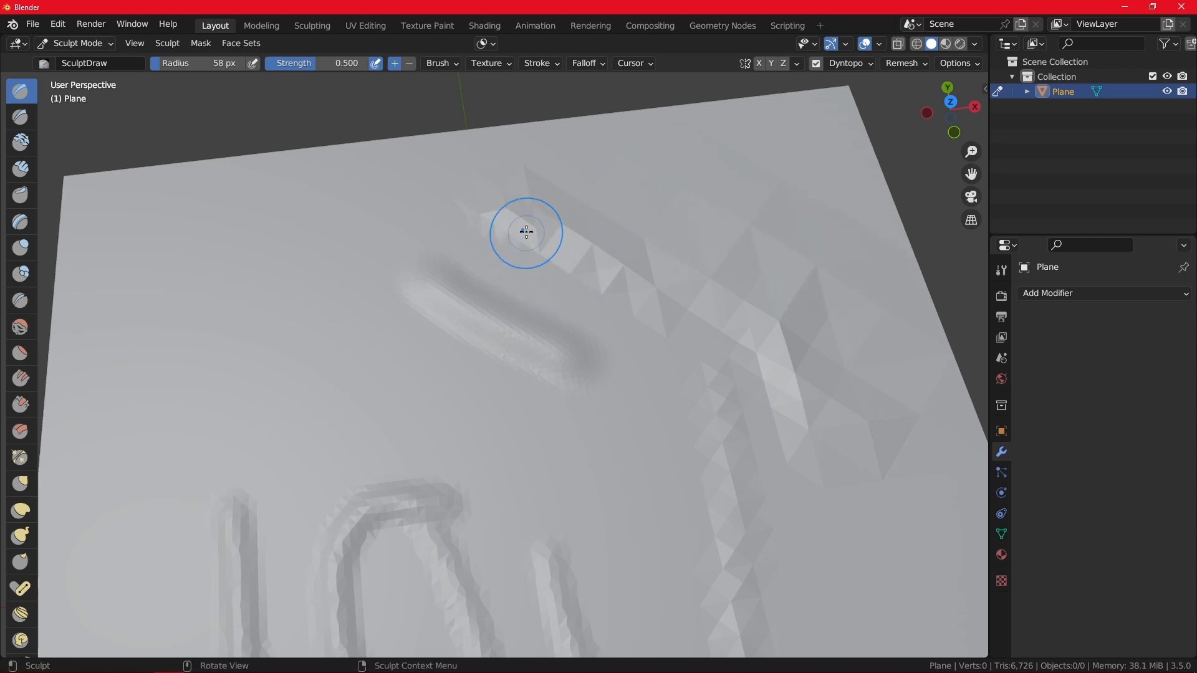
pyautogui.moveTo(525, 234)
pyautogui.mouseDown()
pyautogui.moveTo(492, 342)
pyautogui.moveTo(495, 497)
pyautogui.mouseUp()
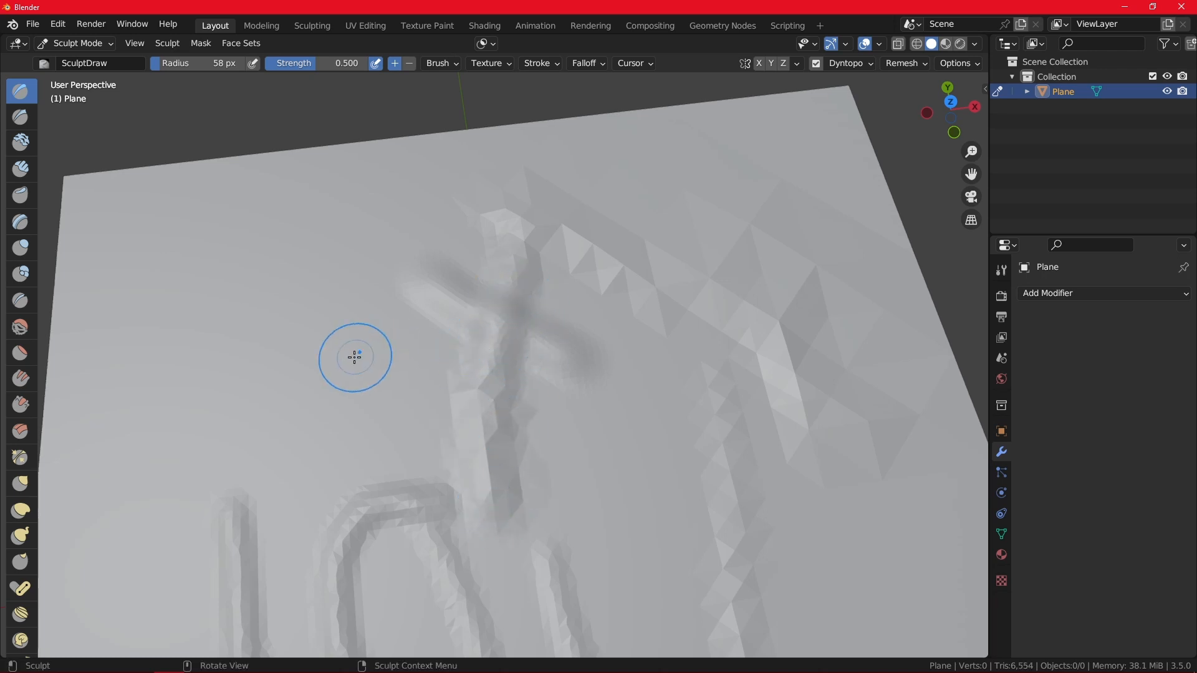
pyautogui.moveTo(354, 355); pyautogui.dragTo(667, 324)
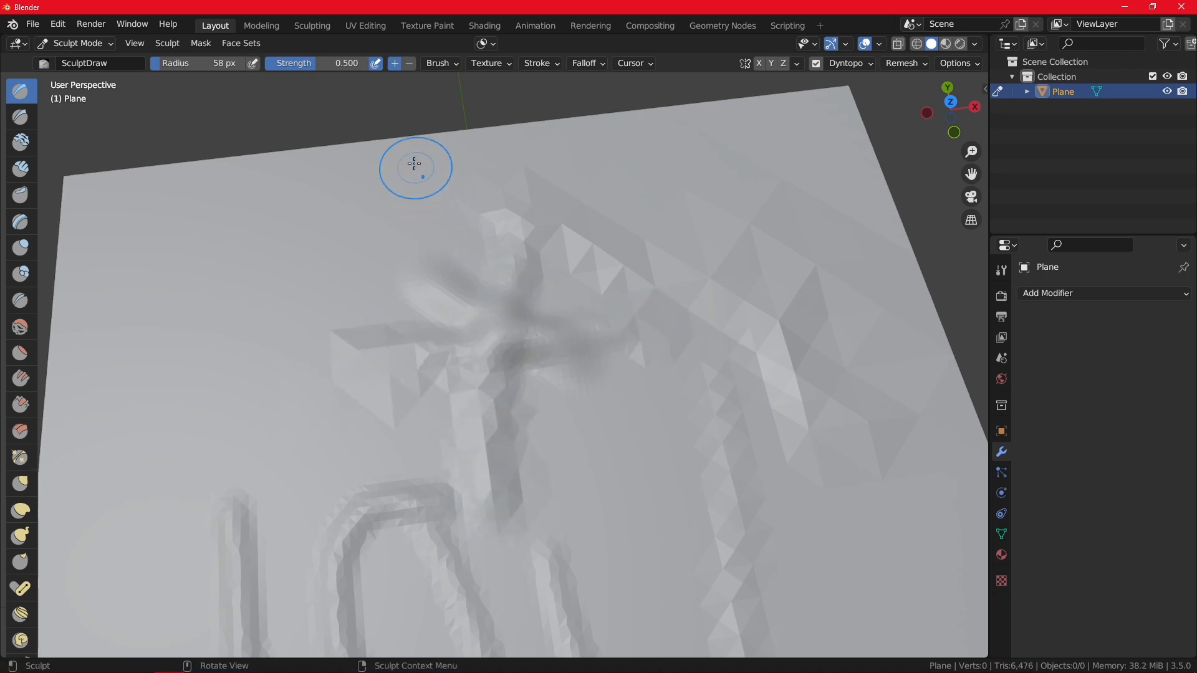
pyautogui.moveTo(414, 162); pyautogui.dragTo(581, 458)
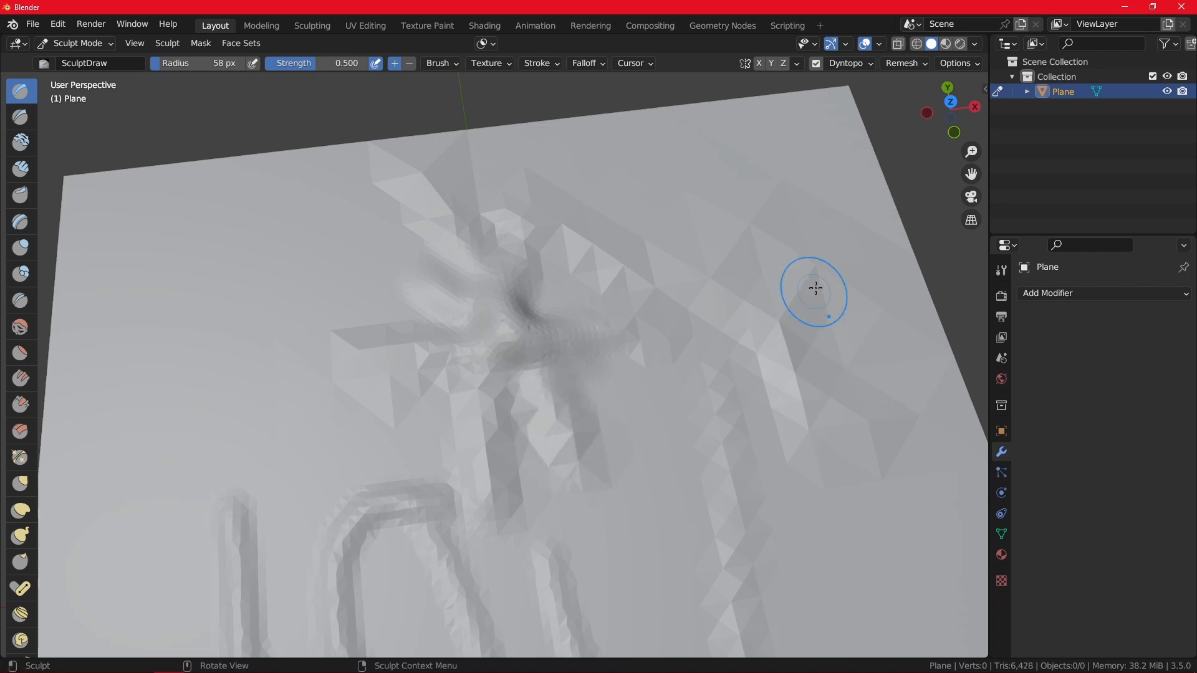
# Set the Dyntopo refine method to Subdivide Collapse and sculpt a long curving stroke through the existing strokes.
pyautogui.click(861, 62)
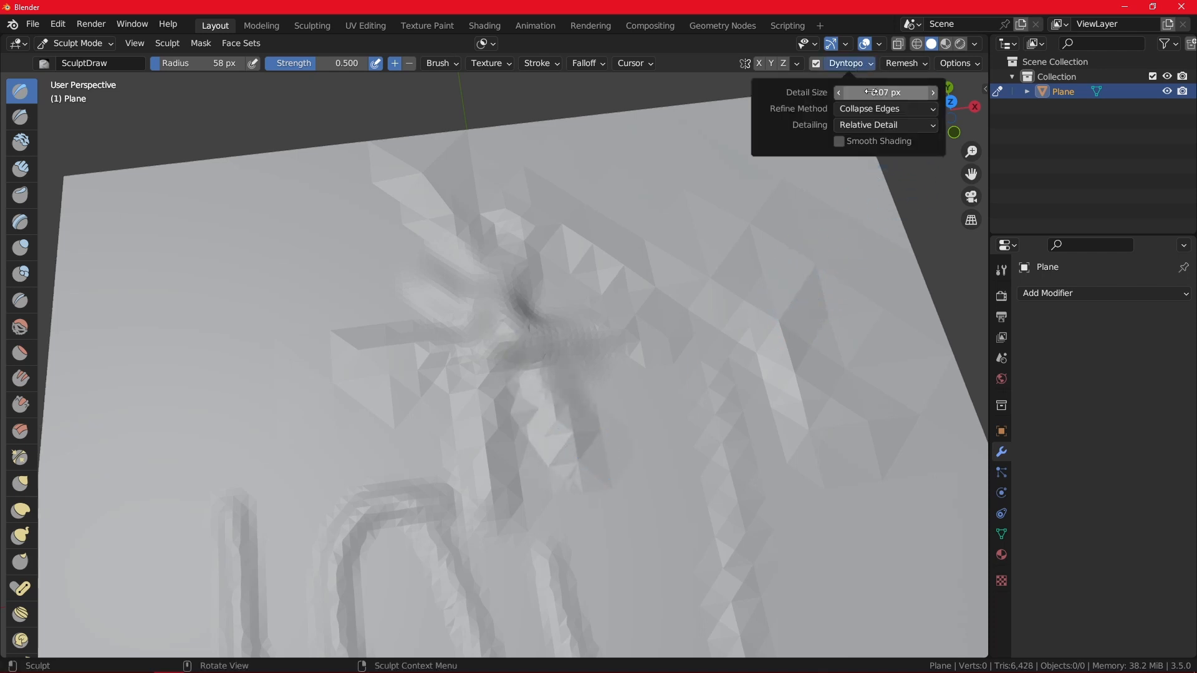
pyautogui.click(885, 126)
pyautogui.click(884, 113)
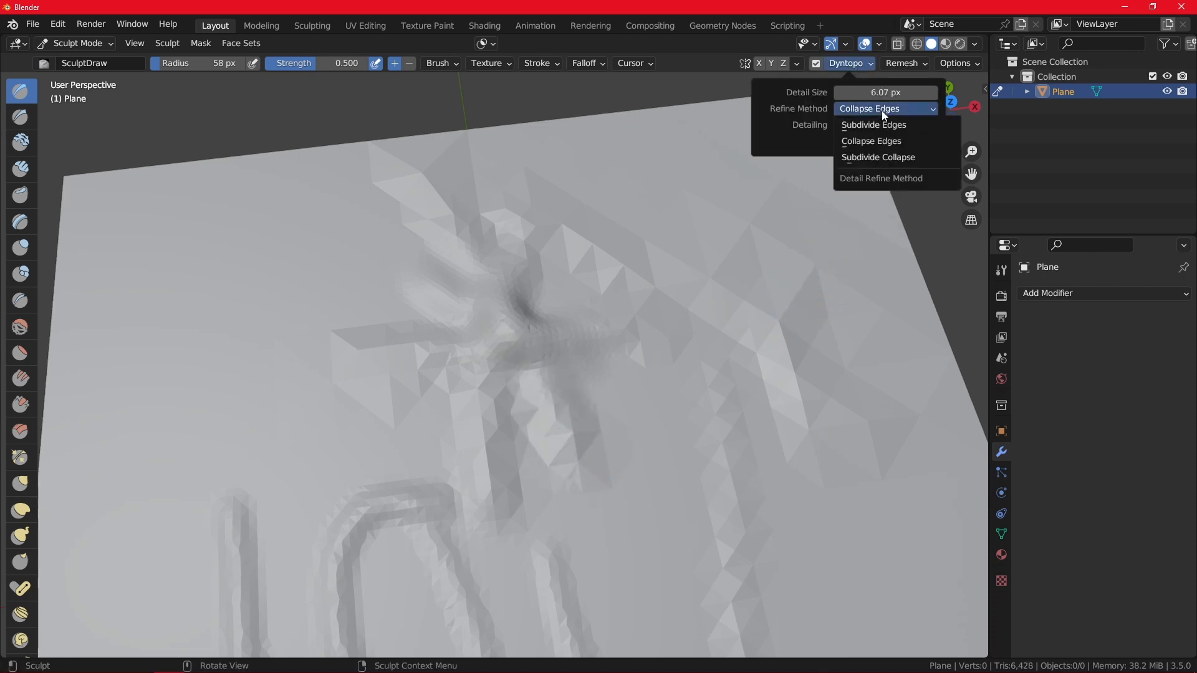
pyautogui.click(901, 157)
pyautogui.moveTo(348, 232)
pyautogui.mouseDown()
pyautogui.moveTo(422, 286)
pyautogui.moveTo(275, 391)
pyautogui.moveTo(288, 487)
pyautogui.moveTo(464, 434)
pyautogui.moveTo(642, 404)
pyautogui.moveTo(663, 320)
pyautogui.moveTo(638, 259)
pyautogui.moveTo(605, 317)
pyautogui.mouseUp()
pyautogui.scroll(-3, 604, 317)
pyautogui.scroll(-3, 604, 316)
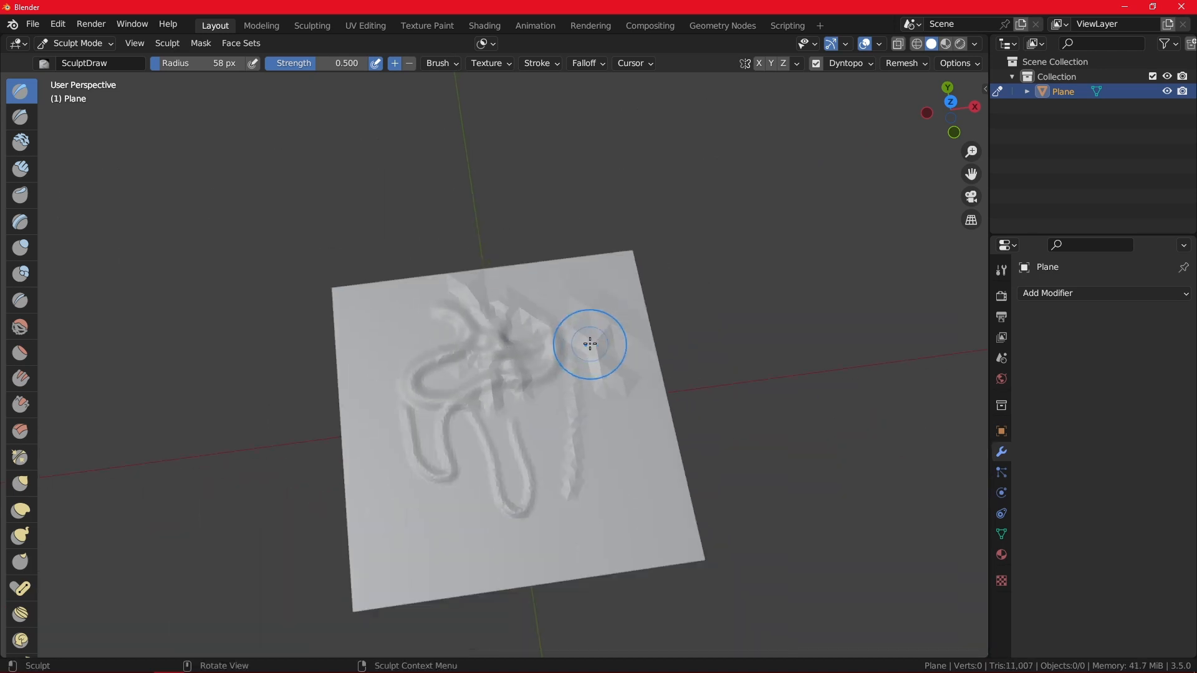
# Delete the sculpted plane in Object Mode and add a new plane in its place.
pyautogui.click(81, 48)
pyautogui.click(75, 59)
pyautogui.press('x')
pyautogui.click(457, 330)
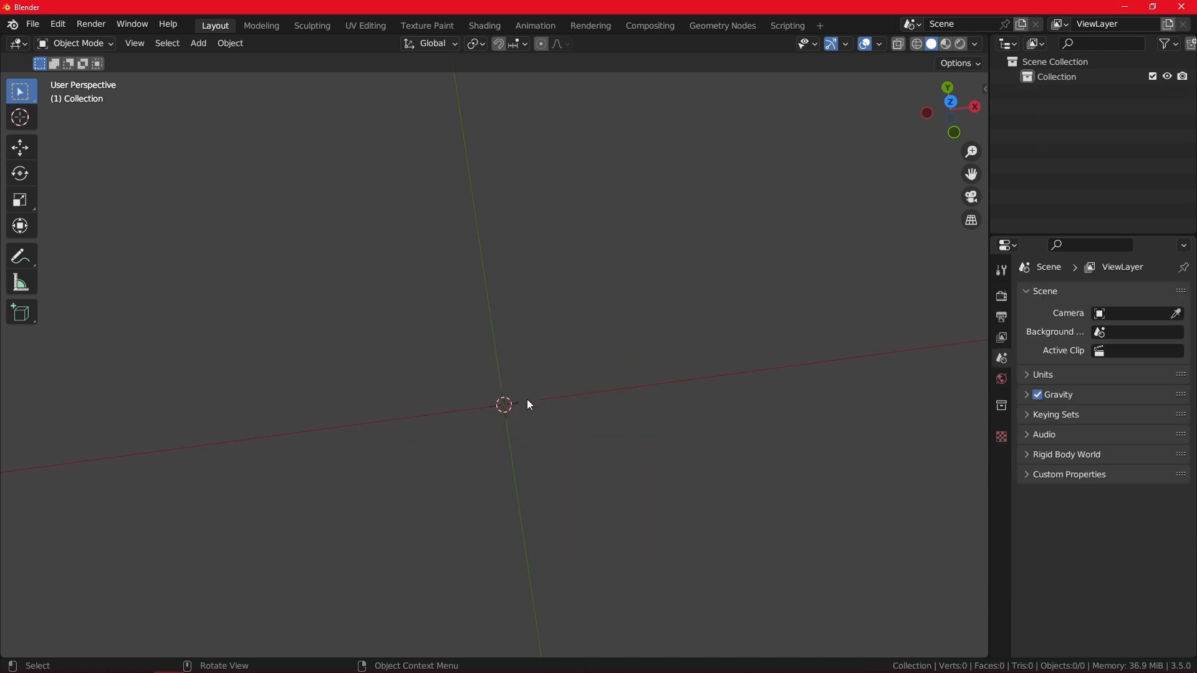
pyautogui.hotkey('shift', 'a')
pyautogui.moveTo(500, 359)
pyautogui.click(570, 363)
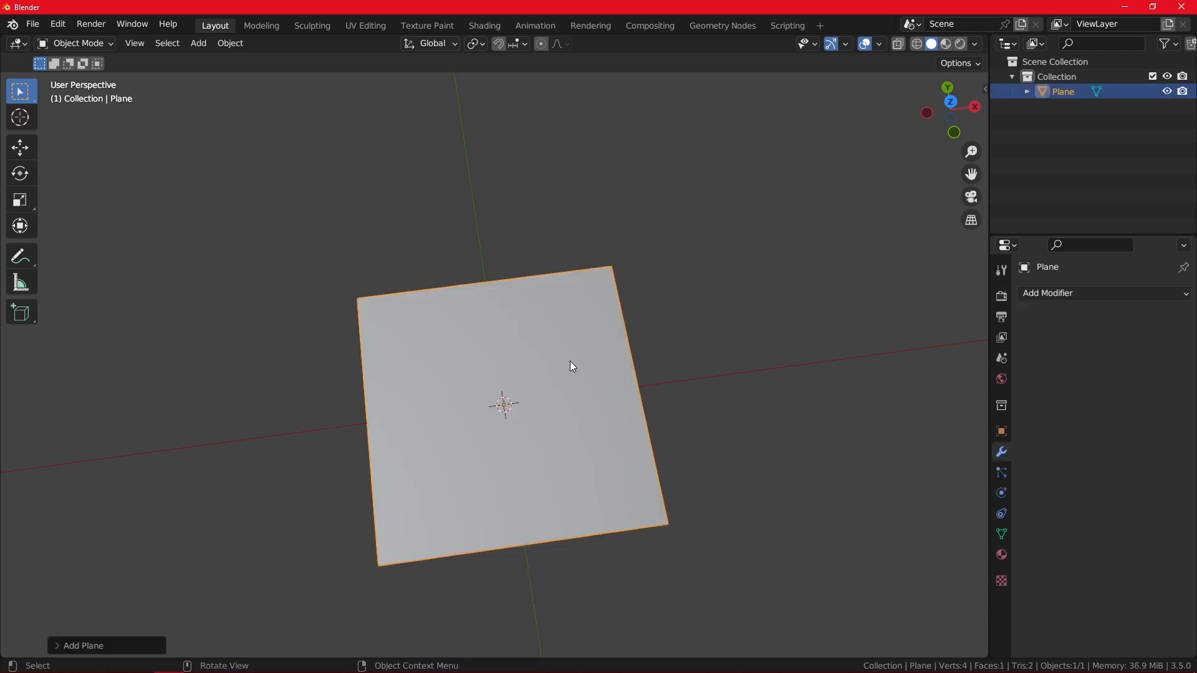
# Switch the new plane to Sculpt Mode and enable Dyntopo.
pyautogui.click(65, 42)
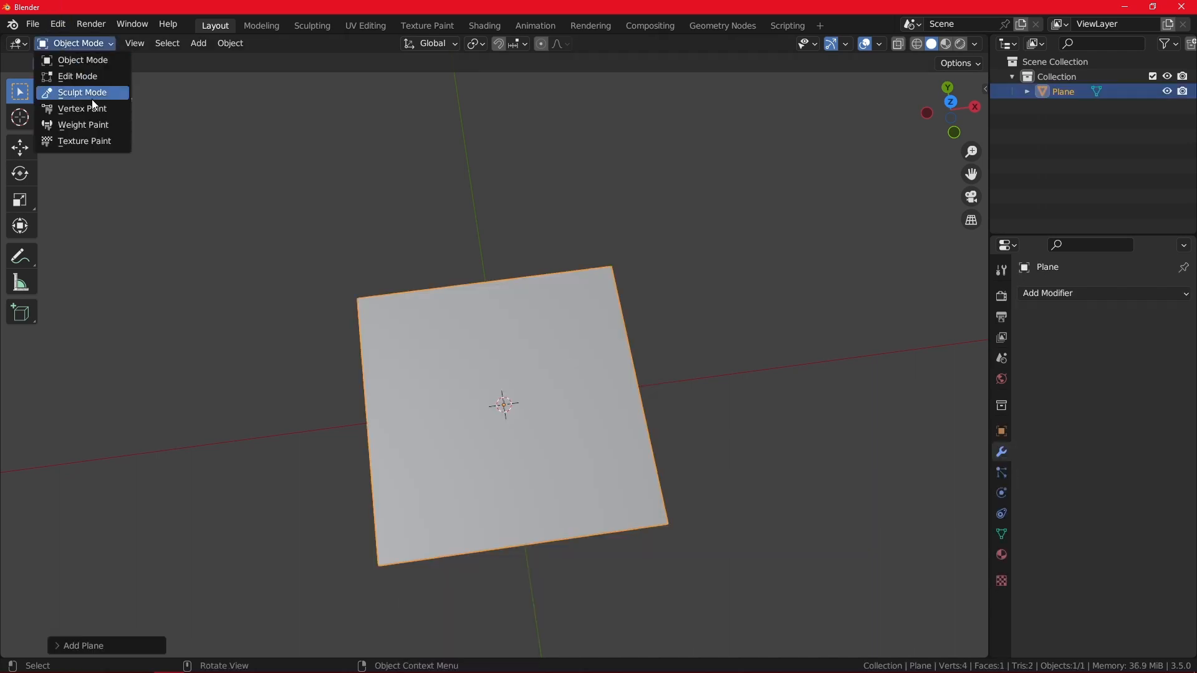
pyautogui.click(91, 94)
pyautogui.scroll(2, 474, 378)
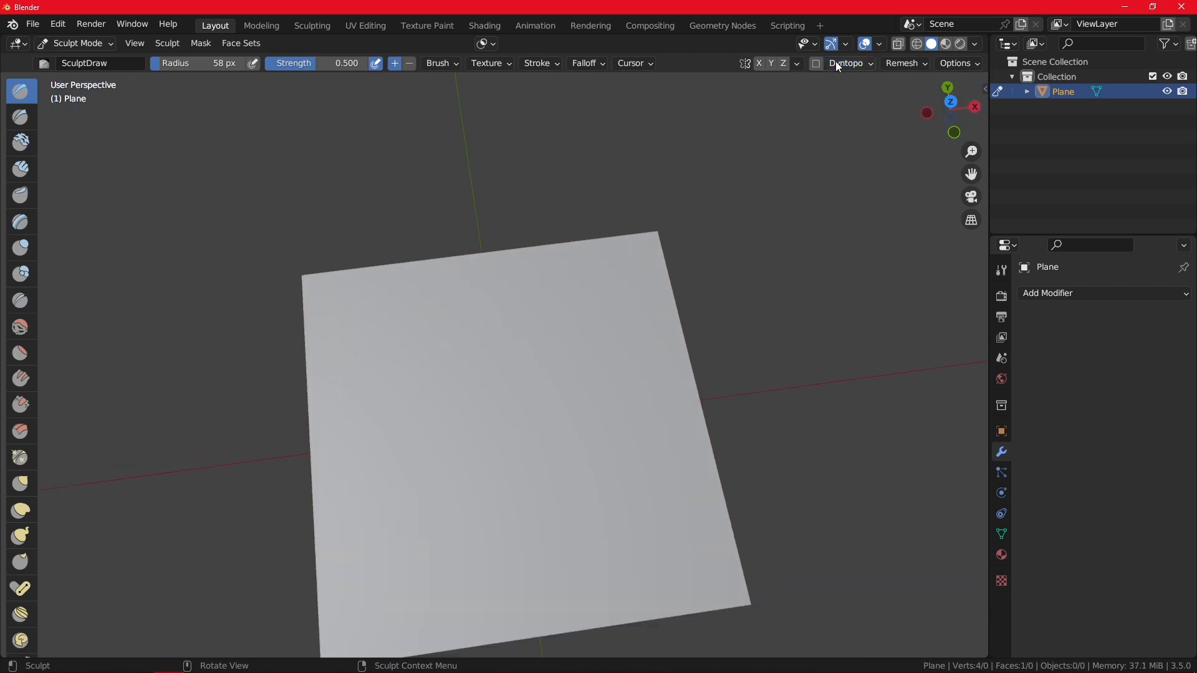
pyautogui.click(816, 63)
pyautogui.click(793, 94)
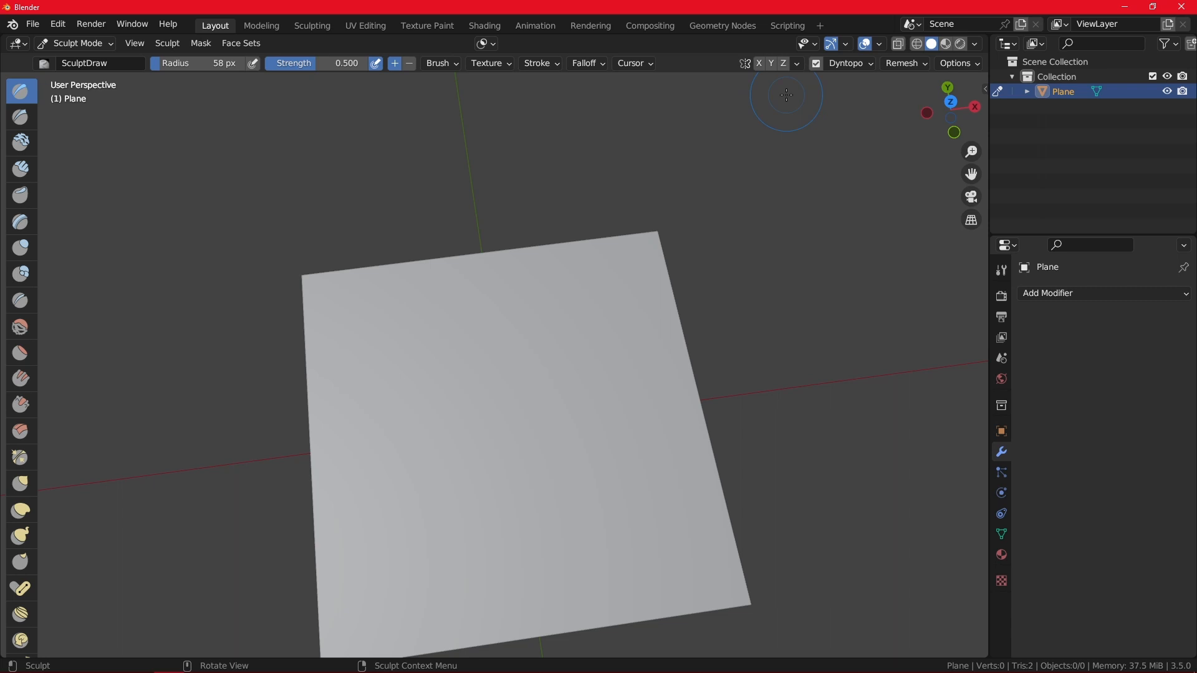
# With Relative Detail, sculpt a fine U-shaped stroke on the plane's upper half and a broader curved stroke near its lower edge.
pyautogui.click(862, 66)
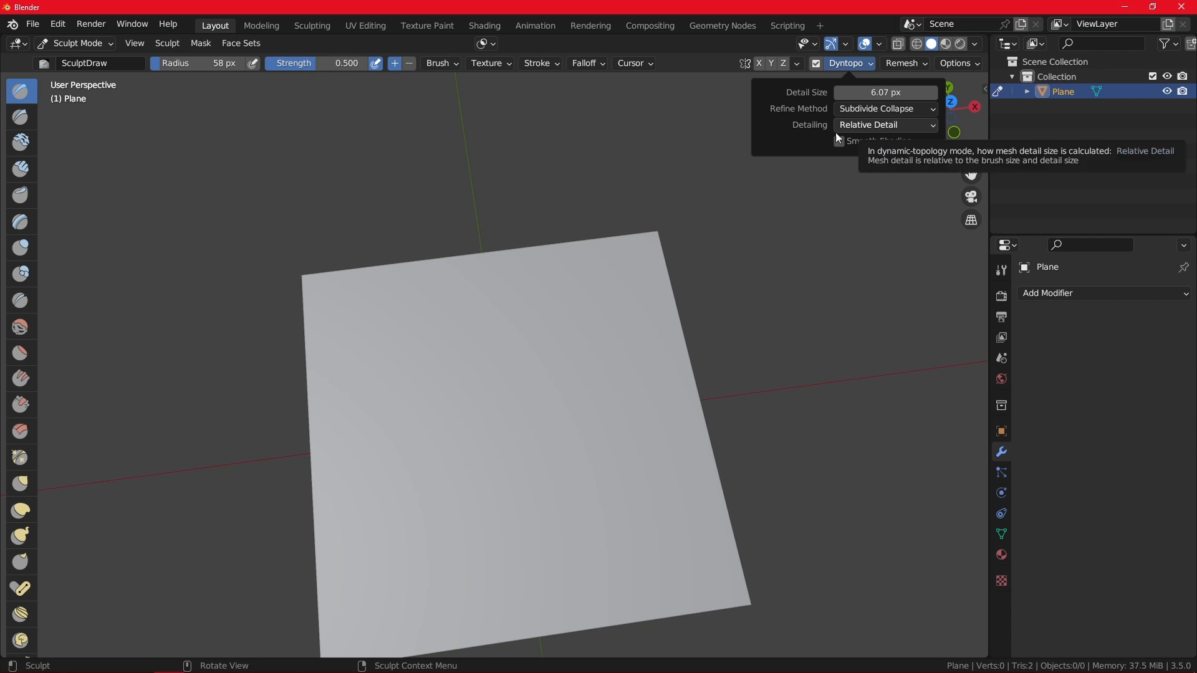
pyautogui.scroll(2, 518, 448)
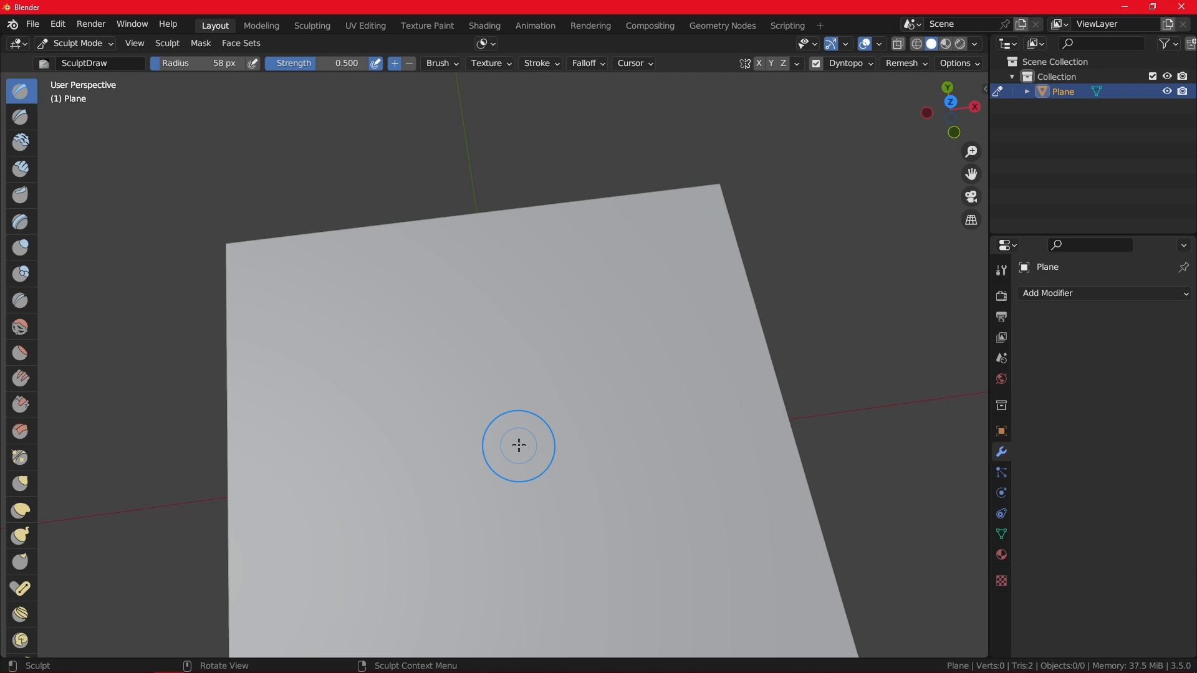
pyautogui.scroll(3, 518, 446)
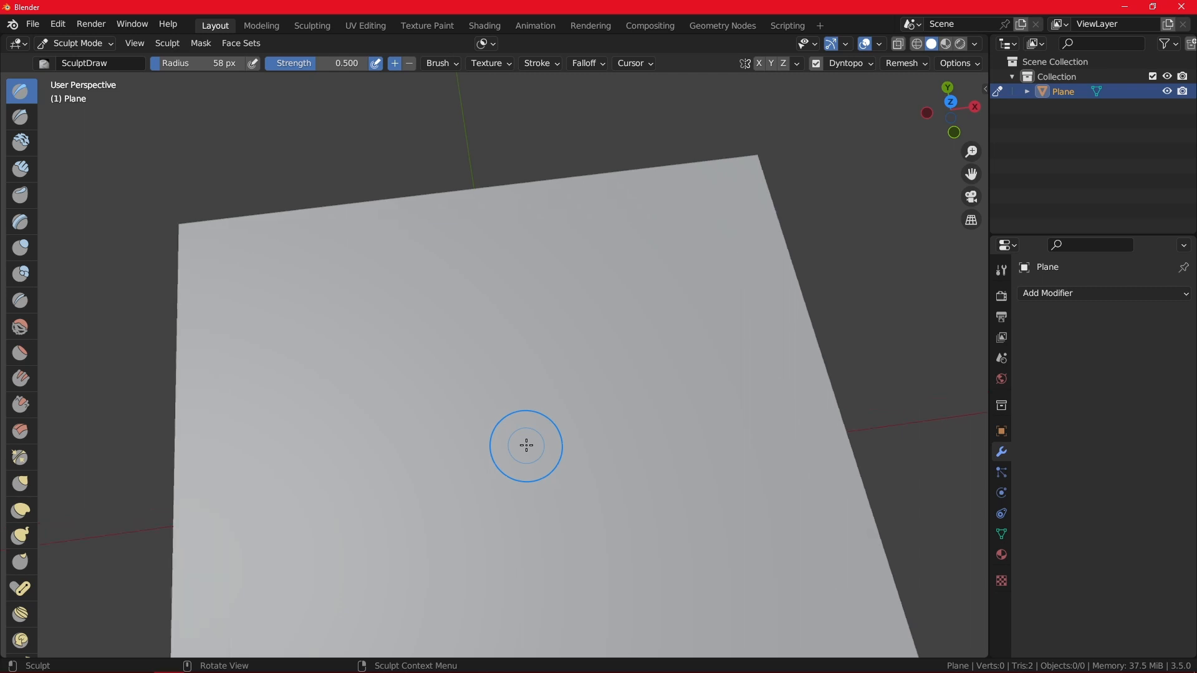
pyautogui.moveTo(374, 308)
pyautogui.mouseDown()
pyautogui.moveTo(507, 406)
pyautogui.moveTo(610, 444)
pyautogui.moveTo(659, 425)
pyautogui.moveTo(633, 363)
pyautogui.moveTo(454, 262)
pyautogui.moveTo(441, 240)
pyautogui.mouseUp()
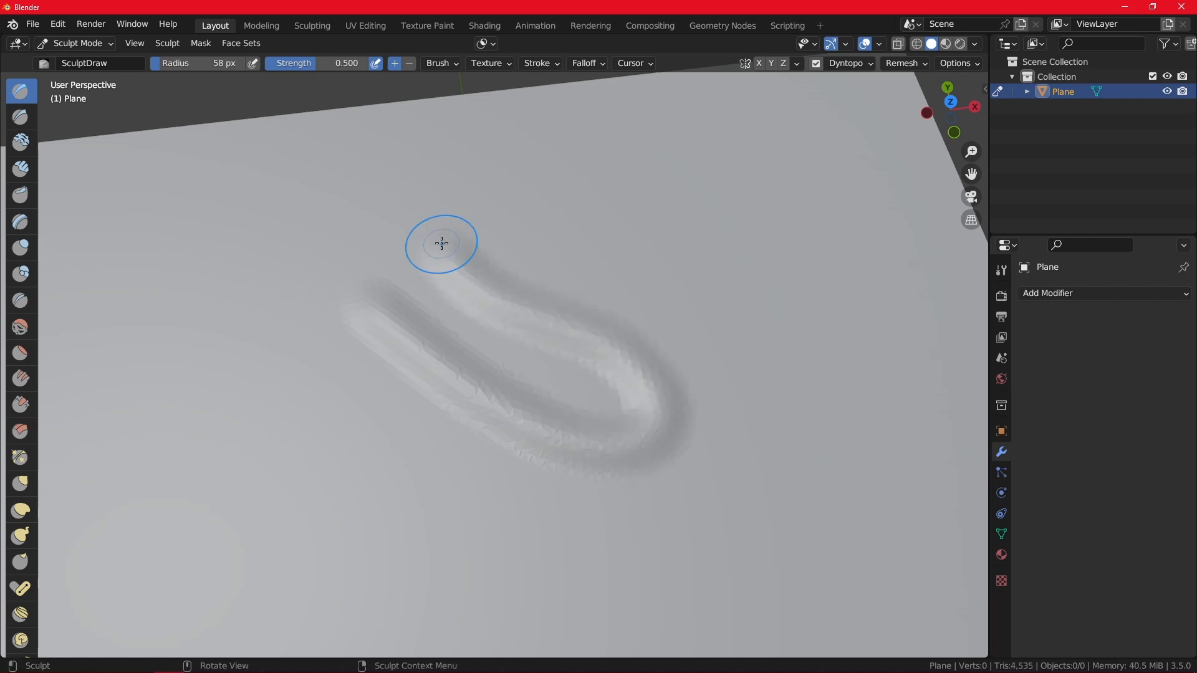
pyautogui.scroll(-5, 447, 256)
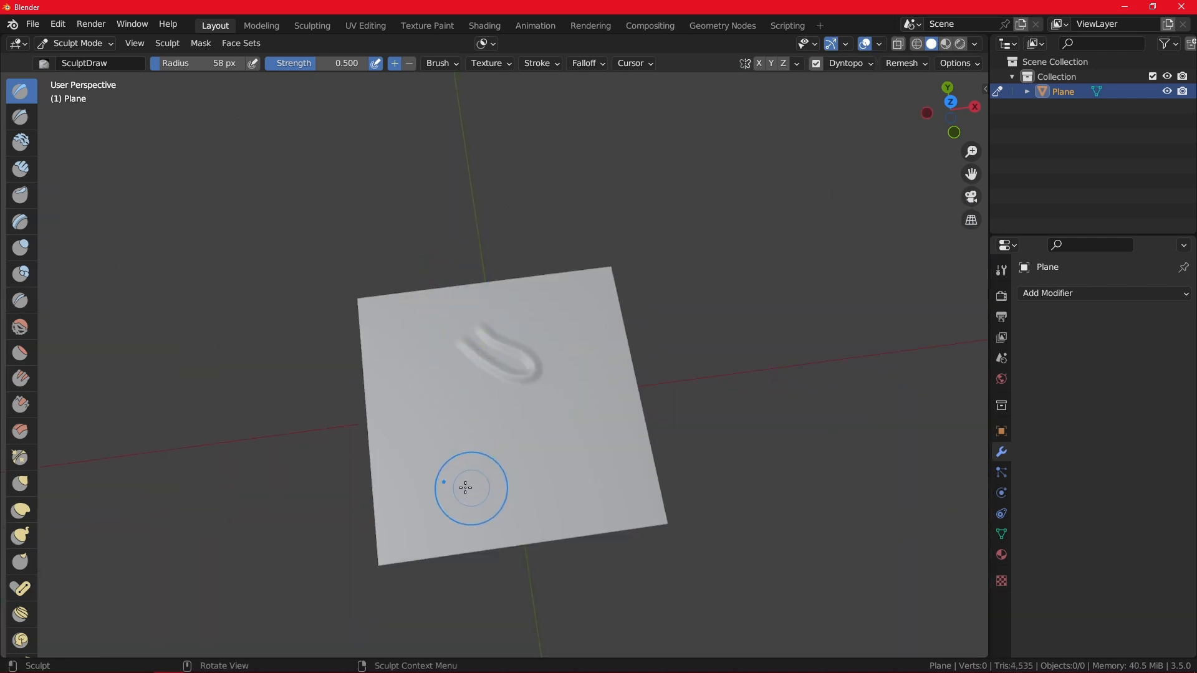
pyautogui.moveTo(428, 449)
pyautogui.mouseDown()
pyautogui.moveTo(459, 476)
pyautogui.moveTo(560, 506)
pyautogui.mouseUp()
pyautogui.scroll(3, 443, 536)
pyautogui.moveTo(507, 486)
pyautogui.mouseDown(button='middle')
pyautogui.moveTo(522, 489)
pyautogui.moveTo(503, 436)
pyautogui.moveTo(513, 332)
pyautogui.mouseUp(button='middle')
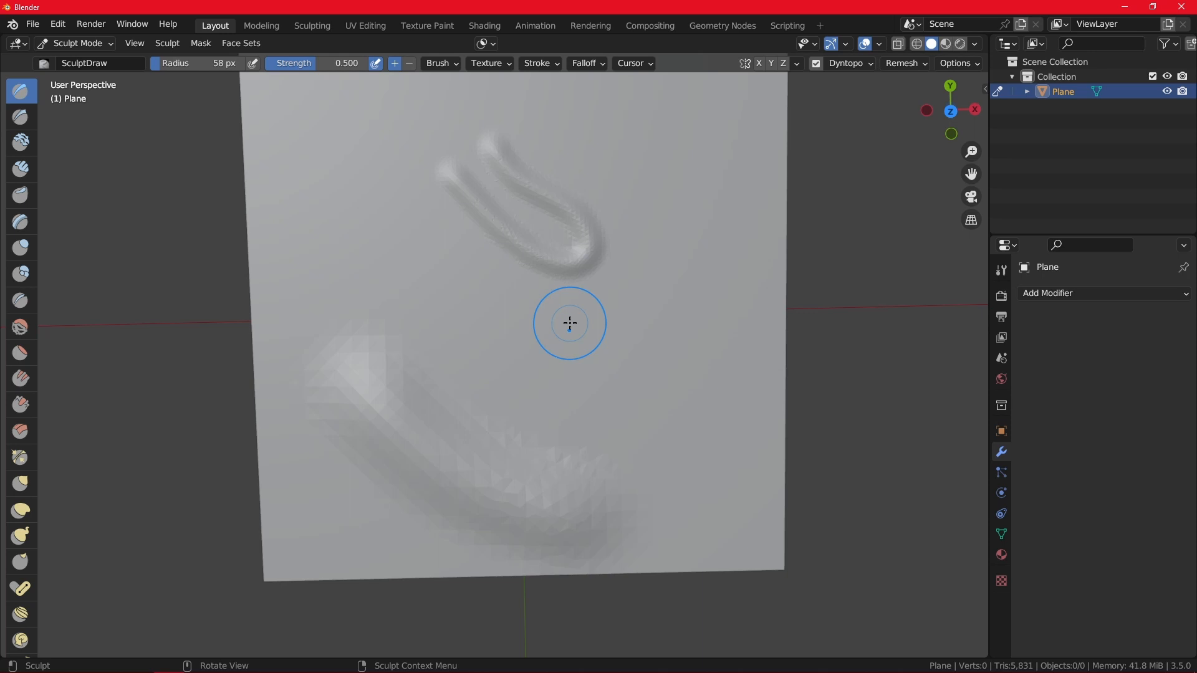
# Sculpt a thin curved stroke between the two existing ones and a broad vertical stroke near the plane's right edge.
pyautogui.scroll(5, 570, 323)
pyautogui.moveTo(374, 209); pyautogui.dragTo(711, 356)
pyautogui.scroll(-8, 711, 355)
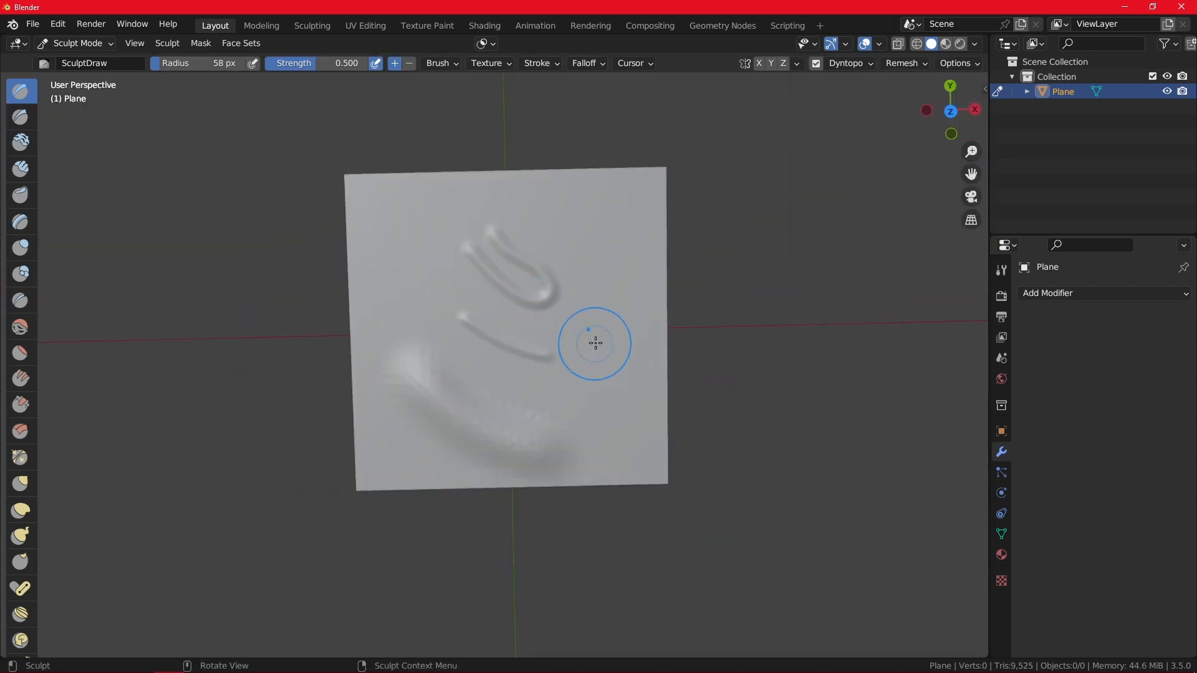
pyautogui.moveTo(594, 238); pyautogui.dragTo(604, 387)
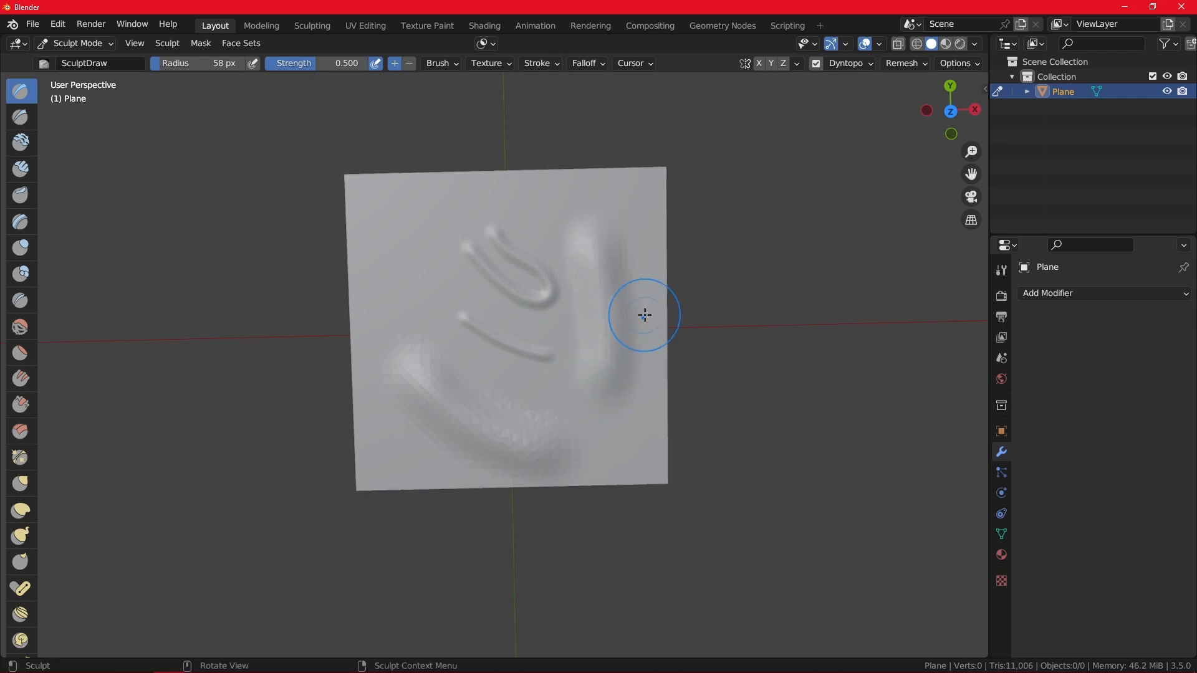
# Undo all the Relative Detail strokes on the plane.
pyautogui.press('ctrl')
pyautogui.hotkey('ctrl', 'z')
pyautogui.hotkey('ctrl', 'z')
pyautogui.hotkey('ctrl', 'z')
pyautogui.hotkey('ctrl', 'z')
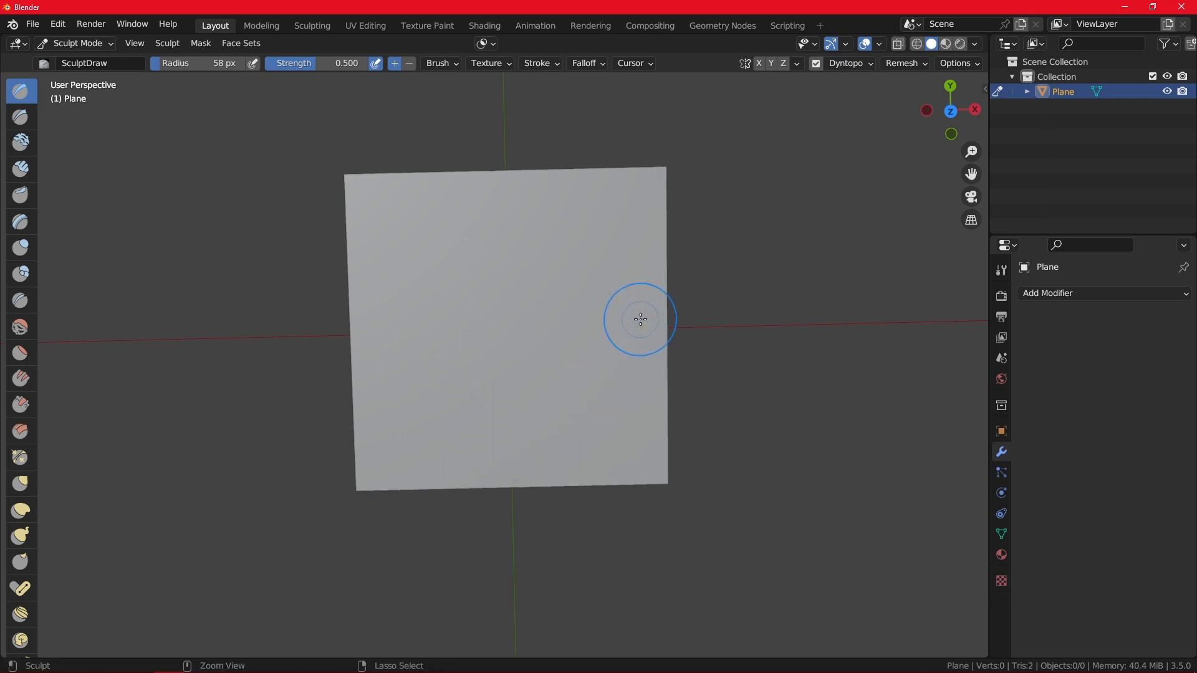
# Set the Dyntopo detailing to Constant Detail and reduce the brush radius to 51 px.
pyautogui.click(865, 65)
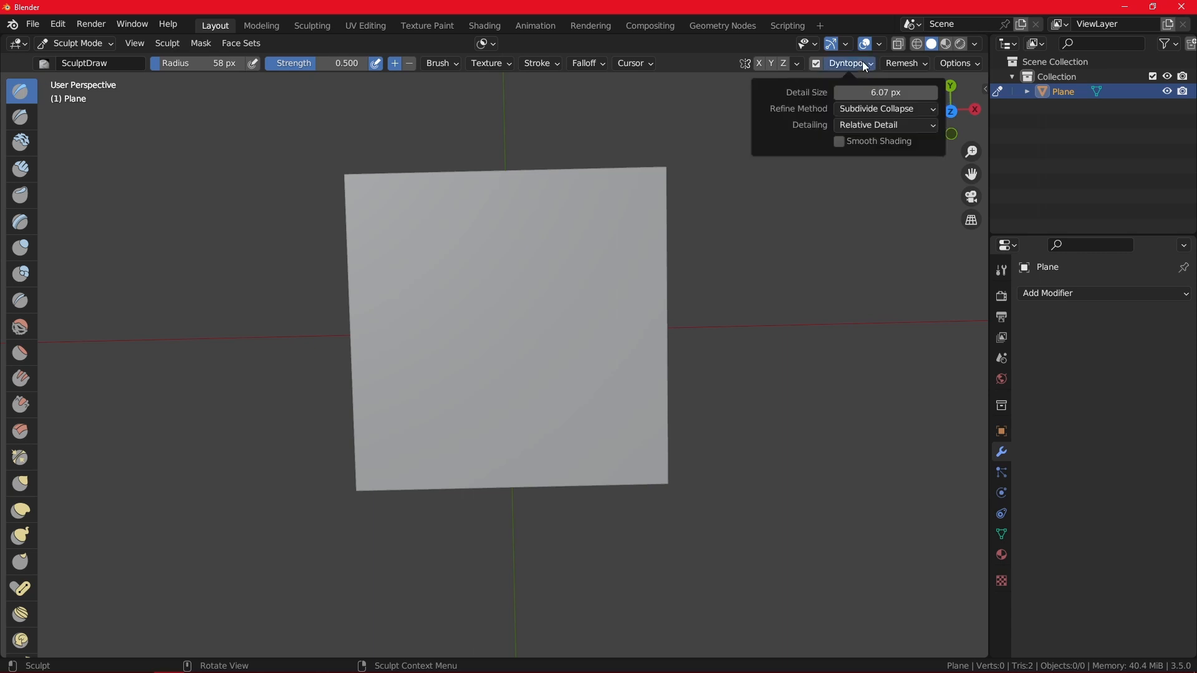
pyautogui.click(885, 126)
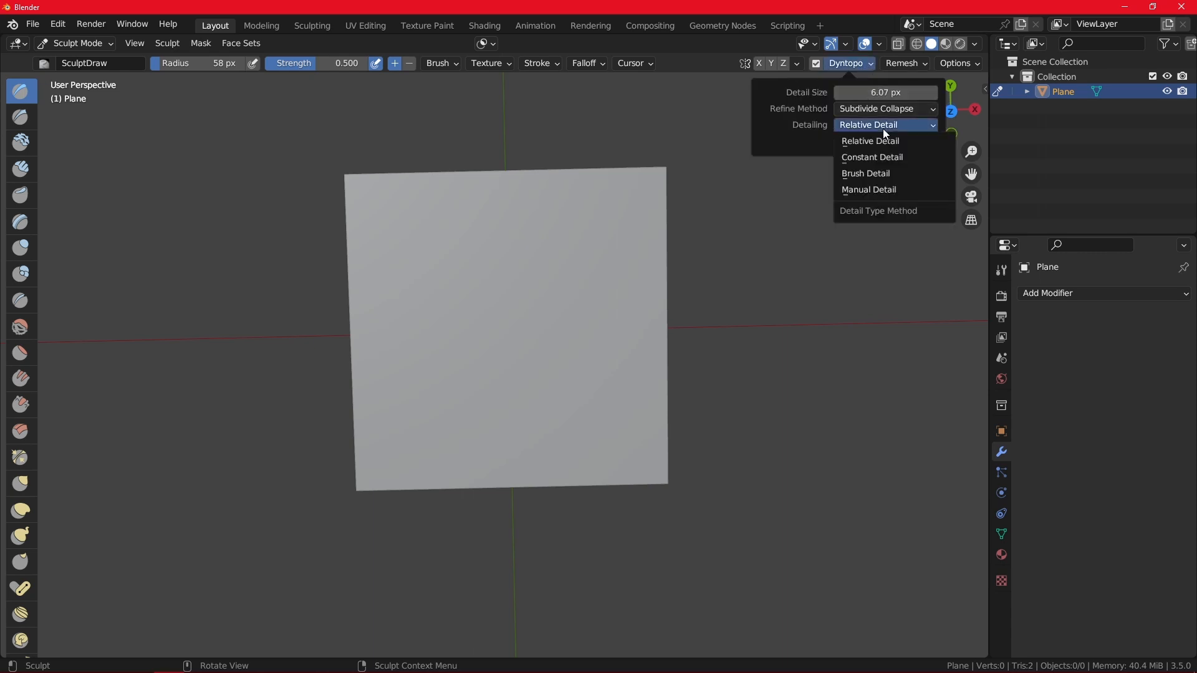
pyautogui.click(886, 159)
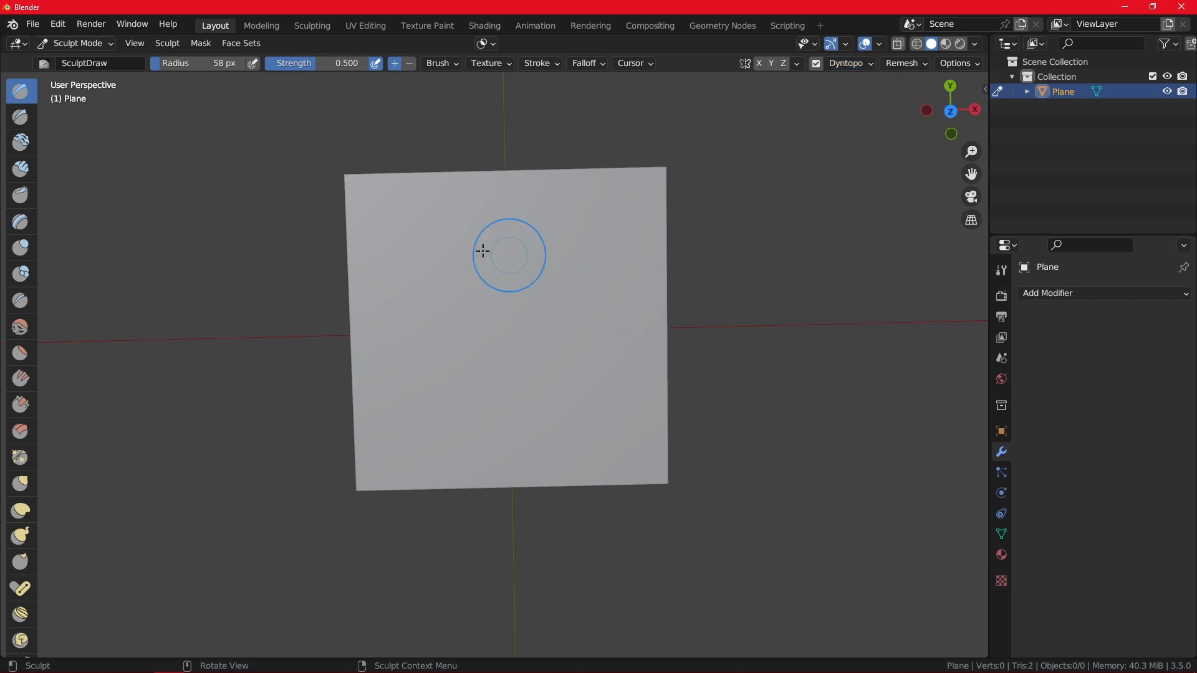
pyautogui.scroll(3, 453, 262)
pyautogui.press('f')
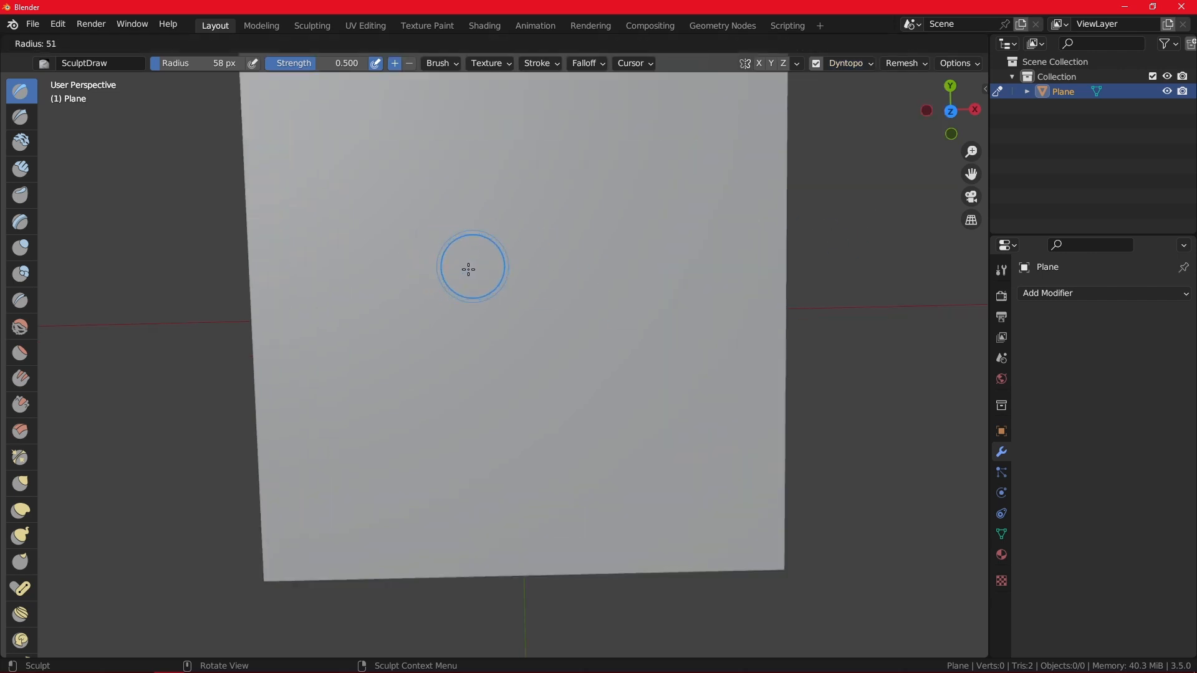
pyautogui.click(439, 265)
# Sculpt diagonal strokes of different widths on the left half of the plane at several viewing distances.
pyautogui.moveTo(369, 176)
pyautogui.mouseDown()
pyautogui.moveTo(494, 335)
pyautogui.moveTo(527, 347)
pyautogui.mouseUp()
pyautogui.scroll(-8, 483, 316)
pyautogui.scroll(-5, 509, 325)
pyautogui.scroll(4, 530, 347)
pyautogui.scroll(5, 530, 347)
pyautogui.scroll(-2, 503, 350)
pyautogui.moveTo(421, 381); pyautogui.dragTo(511, 419)
pyautogui.scroll(10, 512, 419)
pyautogui.moveTo(281, 259)
pyautogui.mouseDown()
pyautogui.moveTo(489, 401)
pyautogui.moveTo(597, 447)
pyautogui.mouseUp()
pyautogui.scroll(-10, 406, 294)
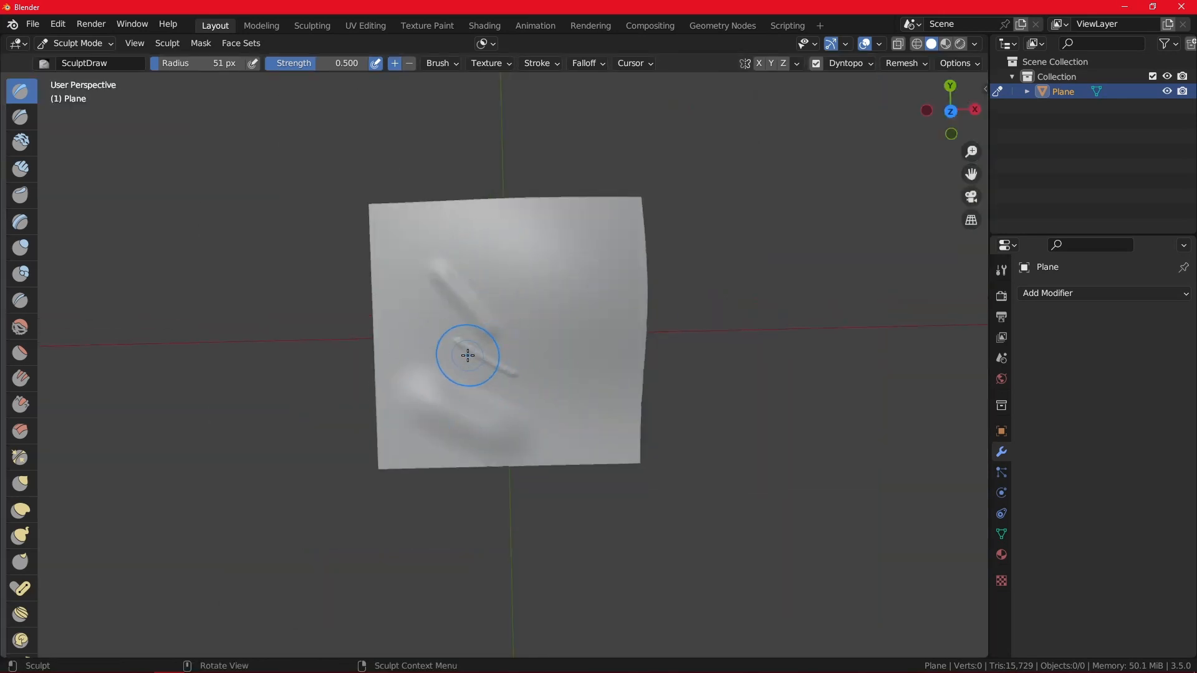
# Undo all the Constant Detail strokes on the plane.
pyautogui.hotkey('ctrl', 'z')
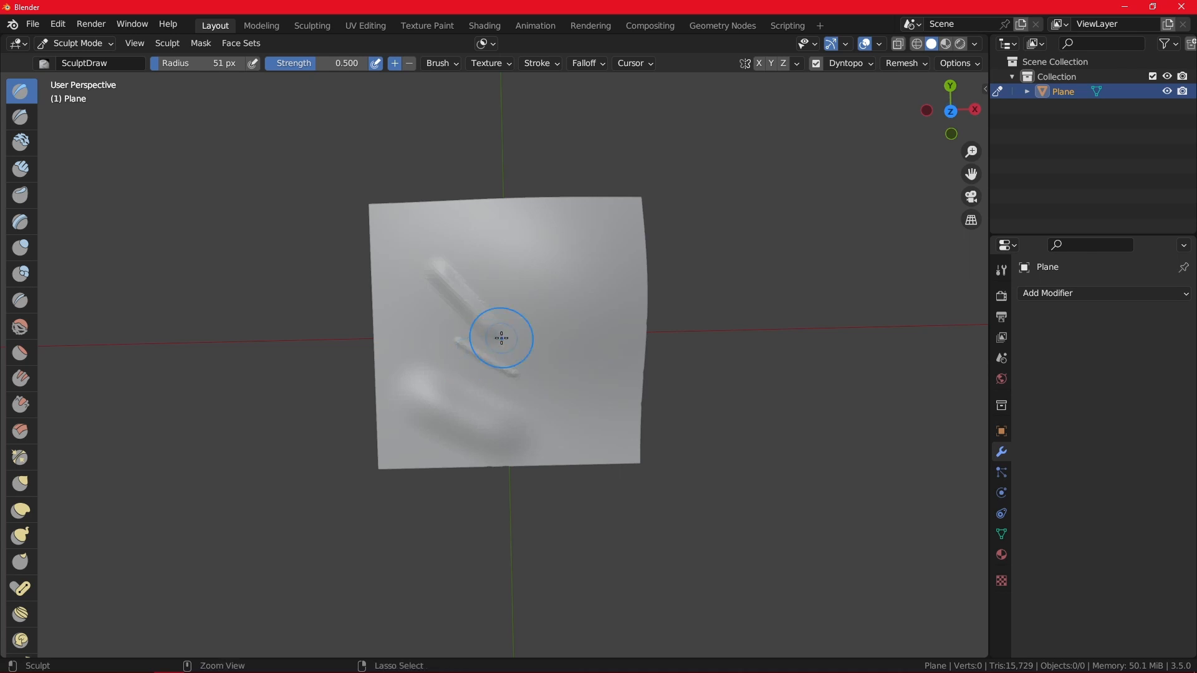
pyautogui.hotkey('ctrl', 'z')
pyautogui.hotkey('ctrl', 'z')
pyautogui.hotkey('ctrl', 'z')
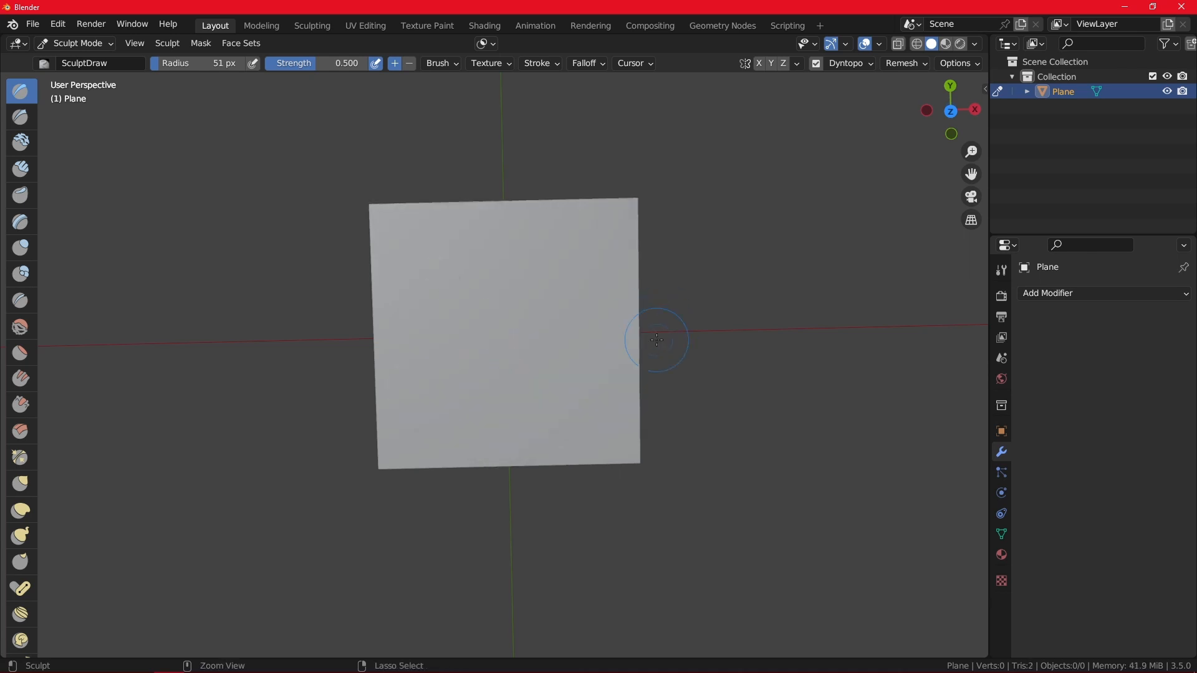
# Set the Dyntopo detailing to Brush Detail and sculpt a thin diagonal stroke with a broader diagonal stroke above it.
pyautogui.click(852, 64)
pyautogui.click(864, 126)
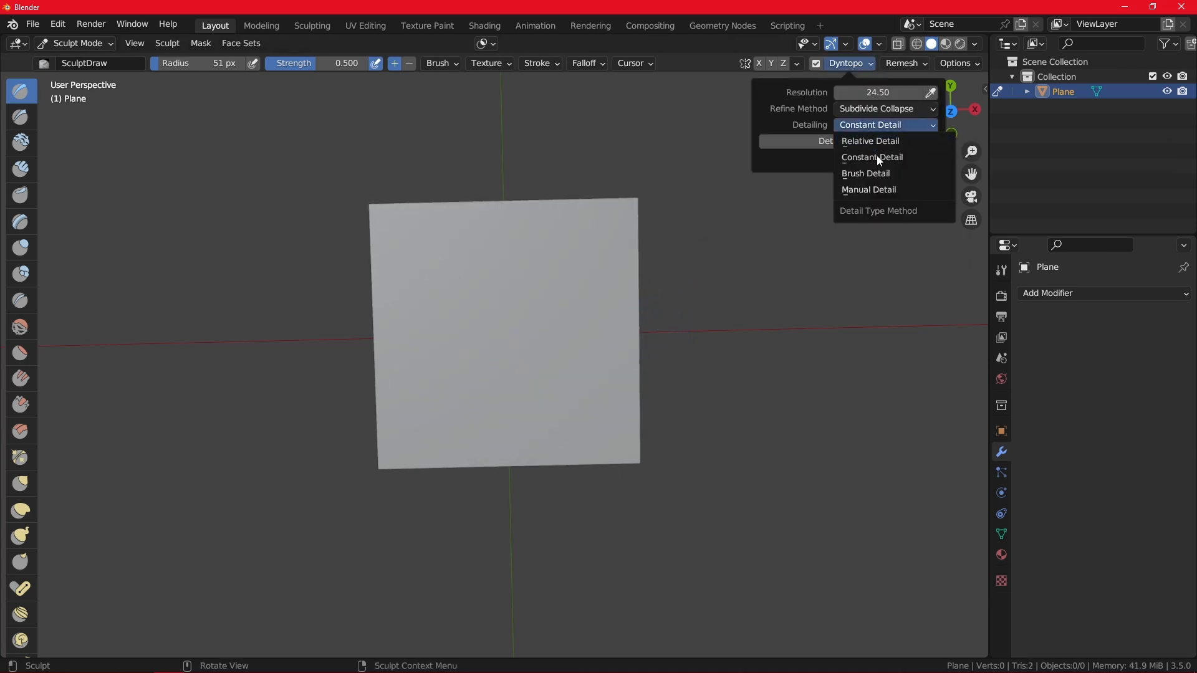
pyautogui.click(879, 172)
pyautogui.scroll(6, 357, 291)
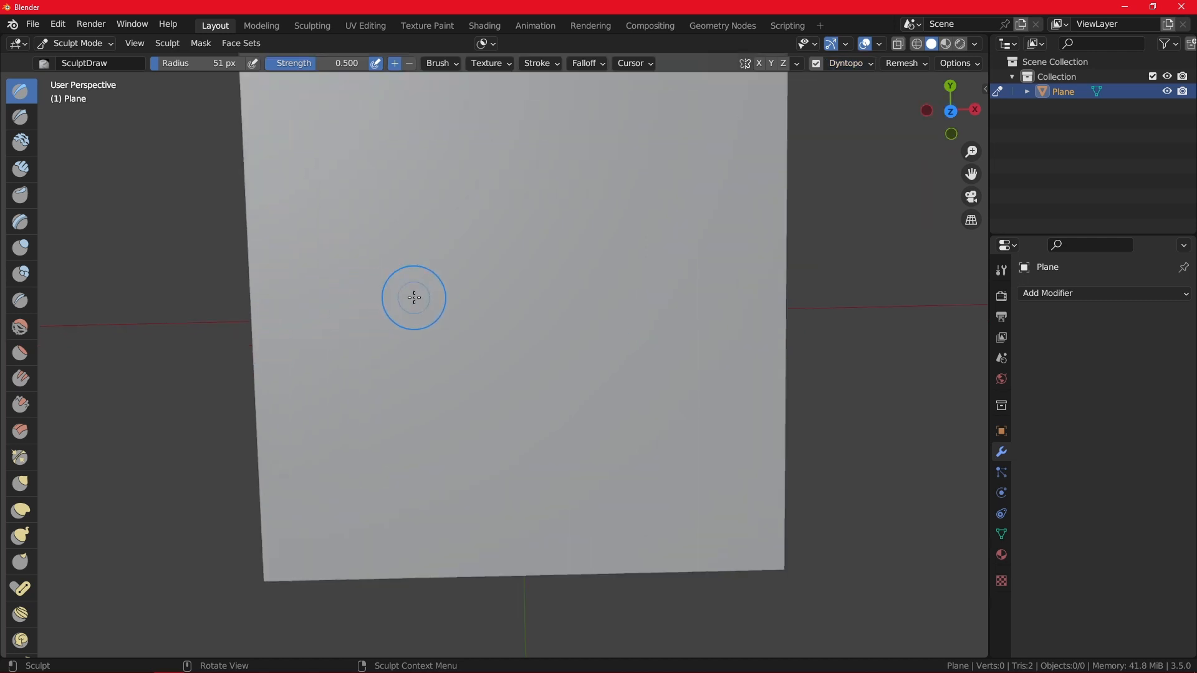
pyautogui.moveTo(324, 280); pyautogui.dragTo(521, 414)
pyautogui.scroll(-5, 492, 318)
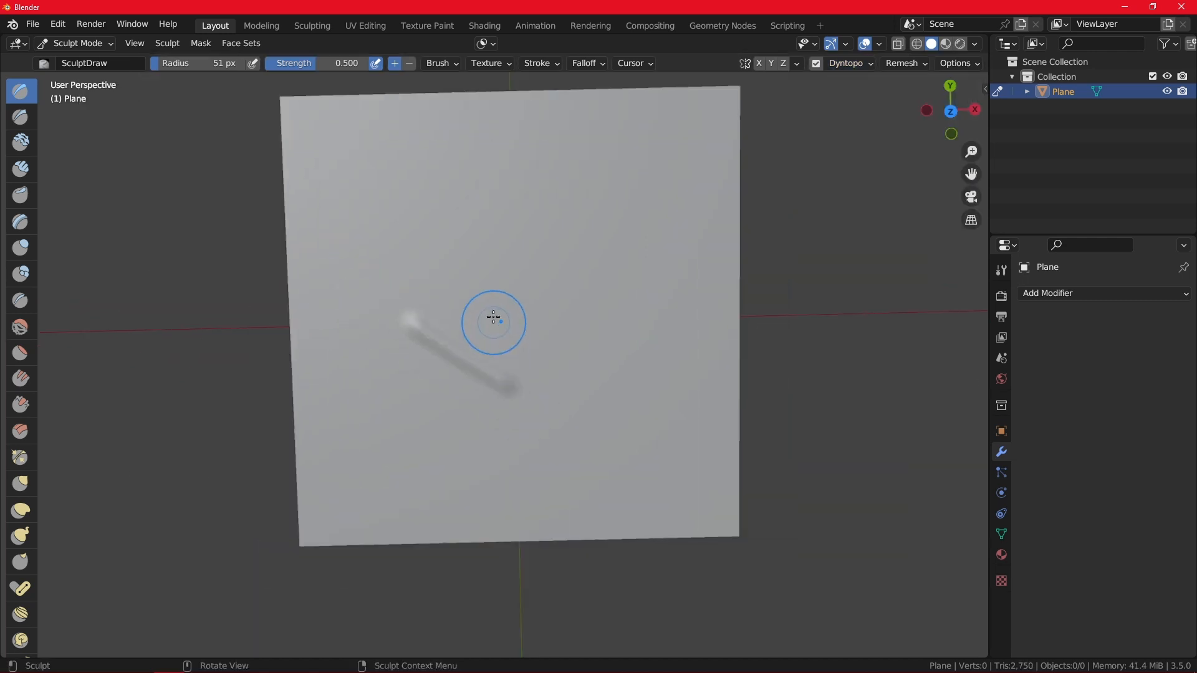
pyautogui.moveTo(466, 244); pyautogui.dragTo(569, 305)
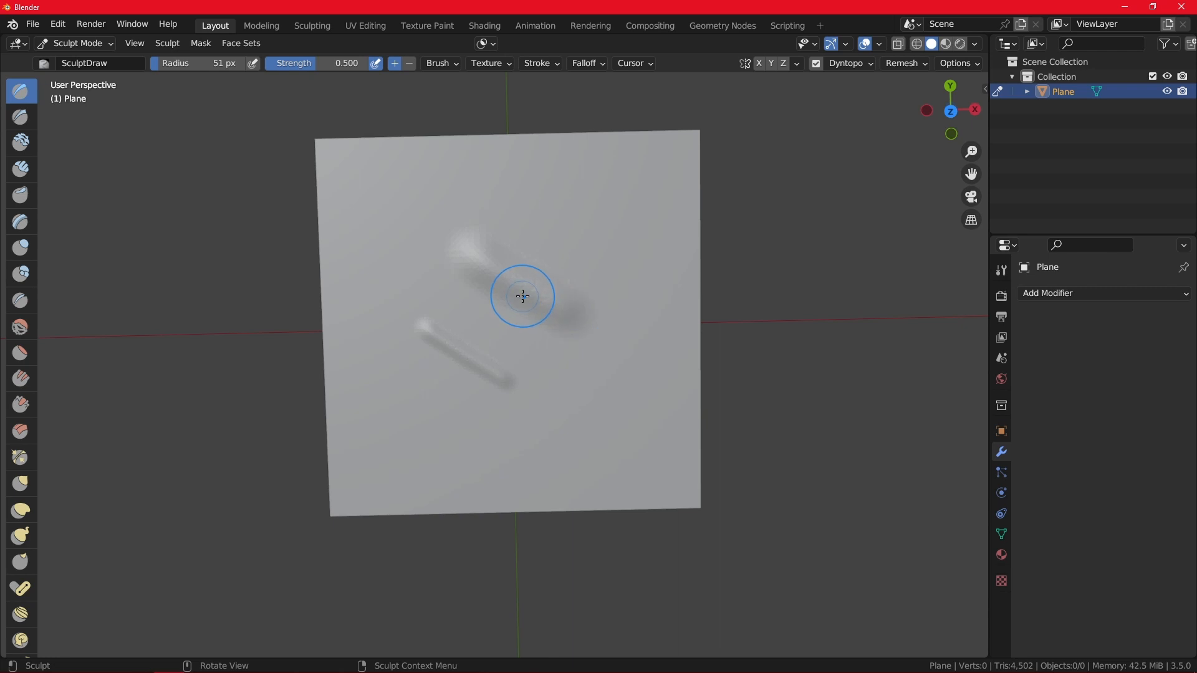
# Undo the thin and broad Brush Detail strokes on the plane.
pyautogui.hotkey('ctrl', 'z')
pyautogui.hotkey('ctrl', 'z')
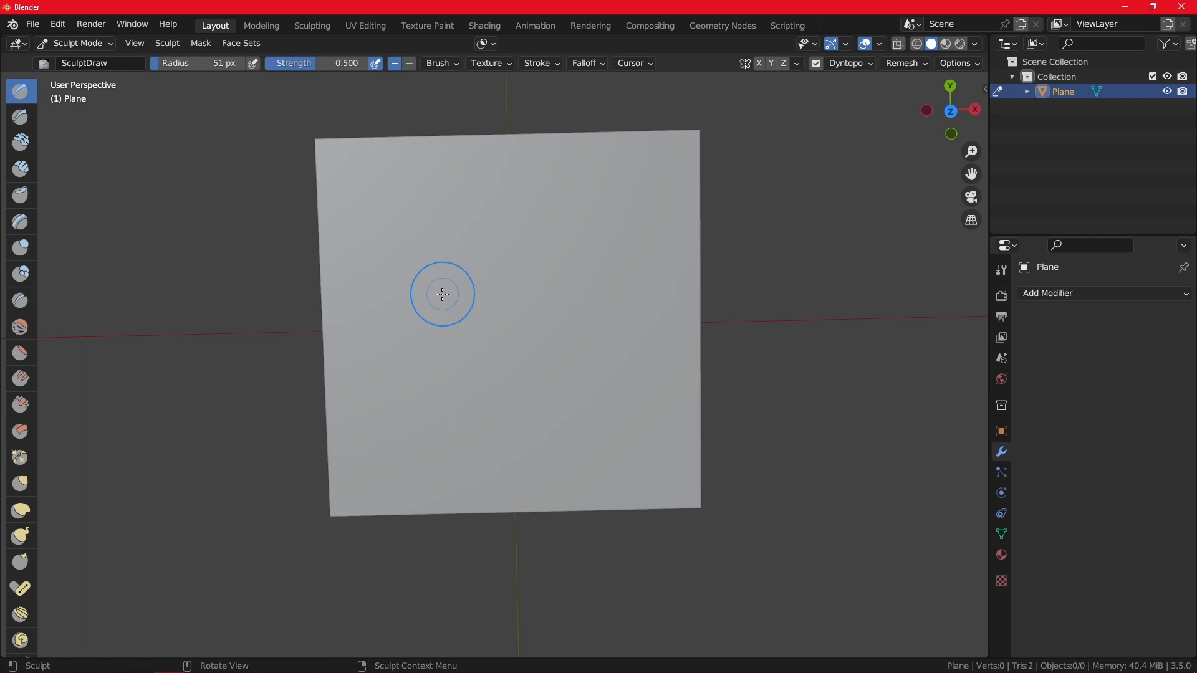
# Sculpt a thin looping stroke with a 15 px brush radius and a broad diagonal stroke beside it with a 102 px radius.
pyautogui.press('f')
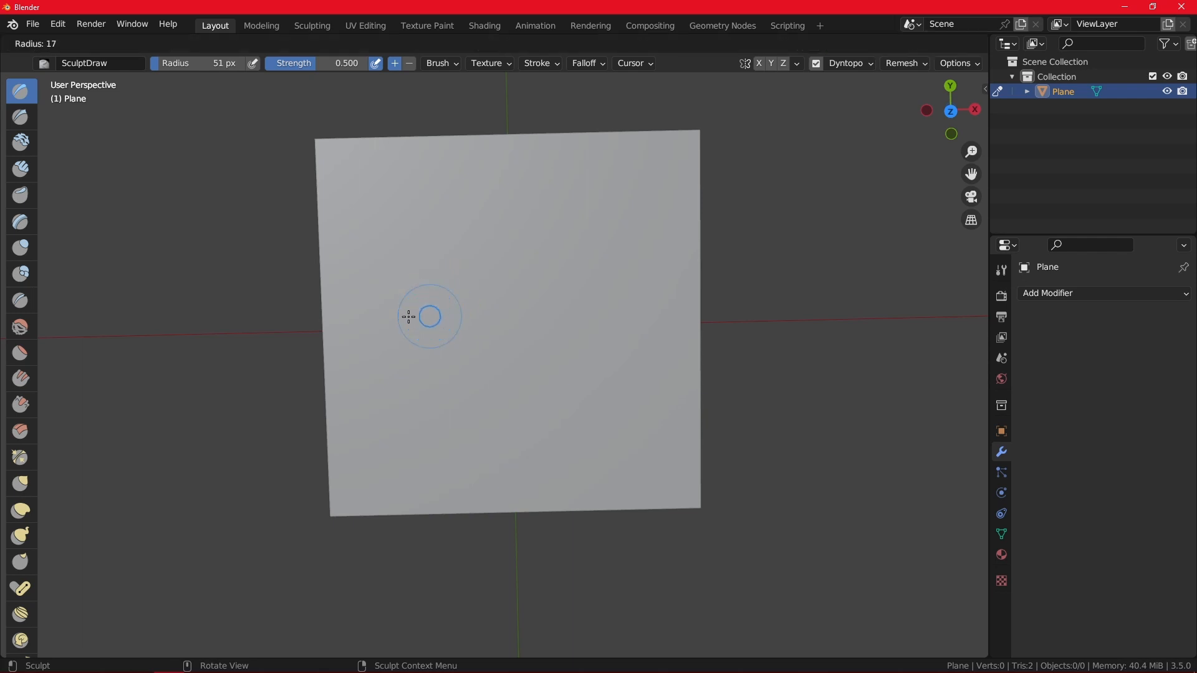
pyautogui.click(406, 319)
pyautogui.scroll(4, 399, 319)
pyautogui.moveTo(341, 292); pyautogui.dragTo(382, 335)
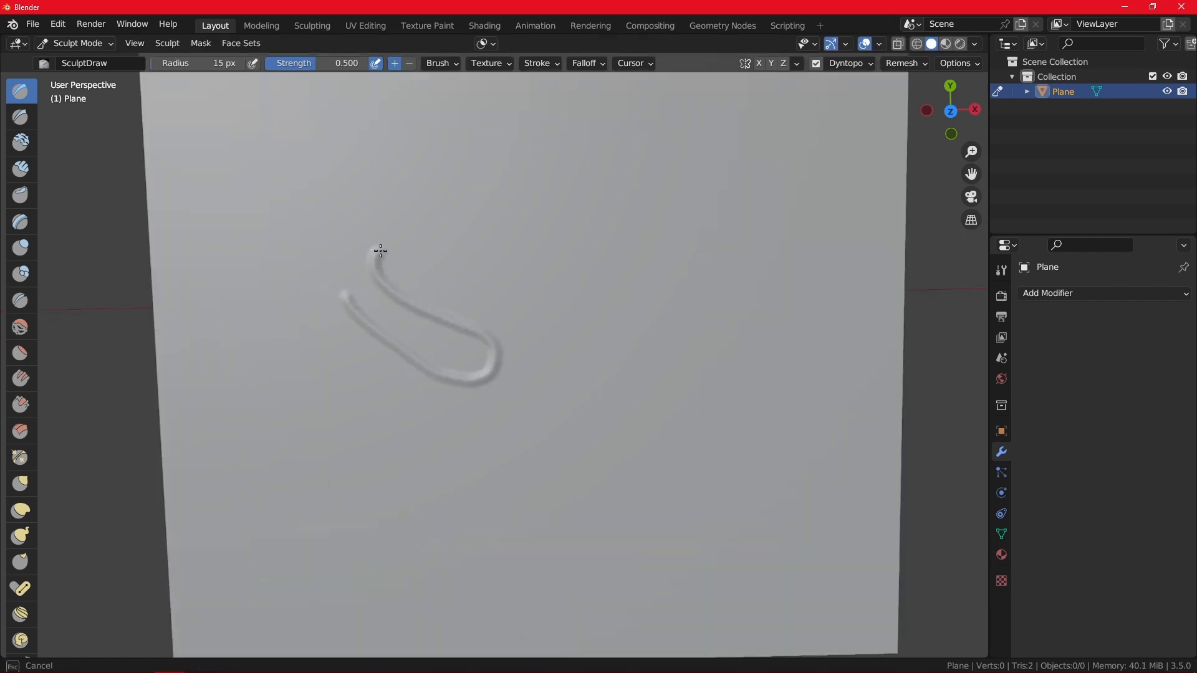
pyautogui.moveTo(381, 251); pyautogui.dragTo(405, 250)
pyautogui.press('f')
pyautogui.click(589, 275)
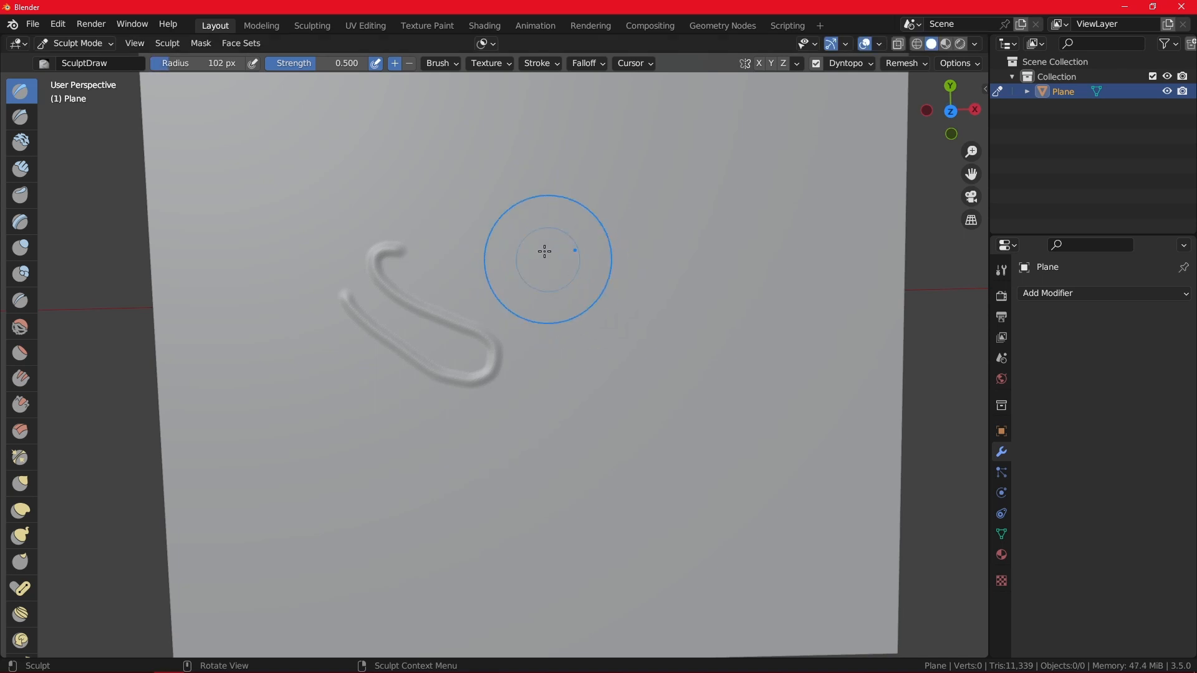
pyautogui.moveTo(483, 159); pyautogui.dragTo(680, 315)
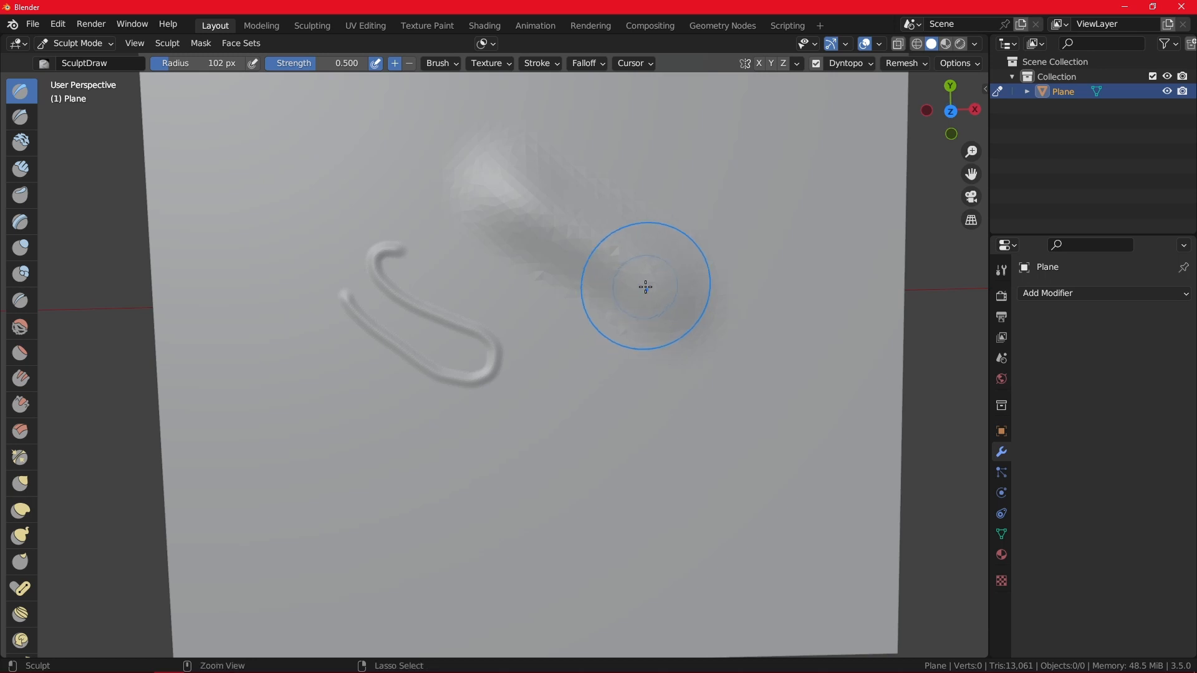
# Undo the looping and diagonal strokes and set the Dyntopo detailing to Manual Detail.
pyautogui.hotkey('ctrl', 'z')
pyautogui.hotkey('ctrl', 'z')
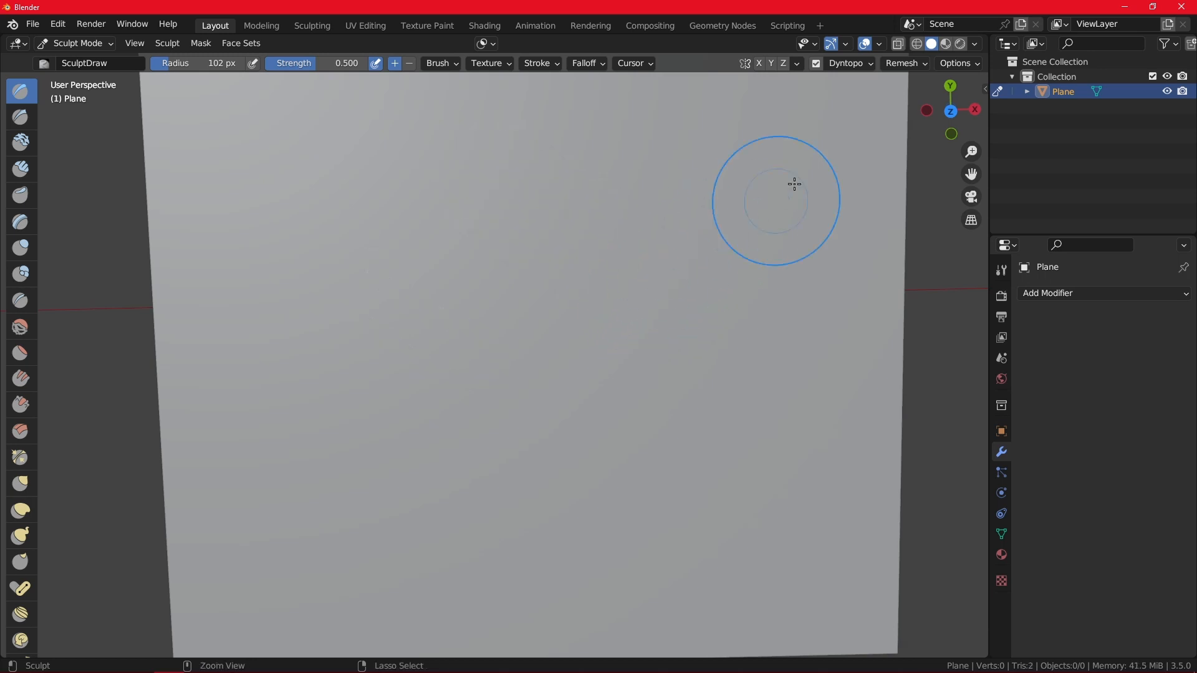
pyautogui.click(859, 67)
pyautogui.click(890, 122)
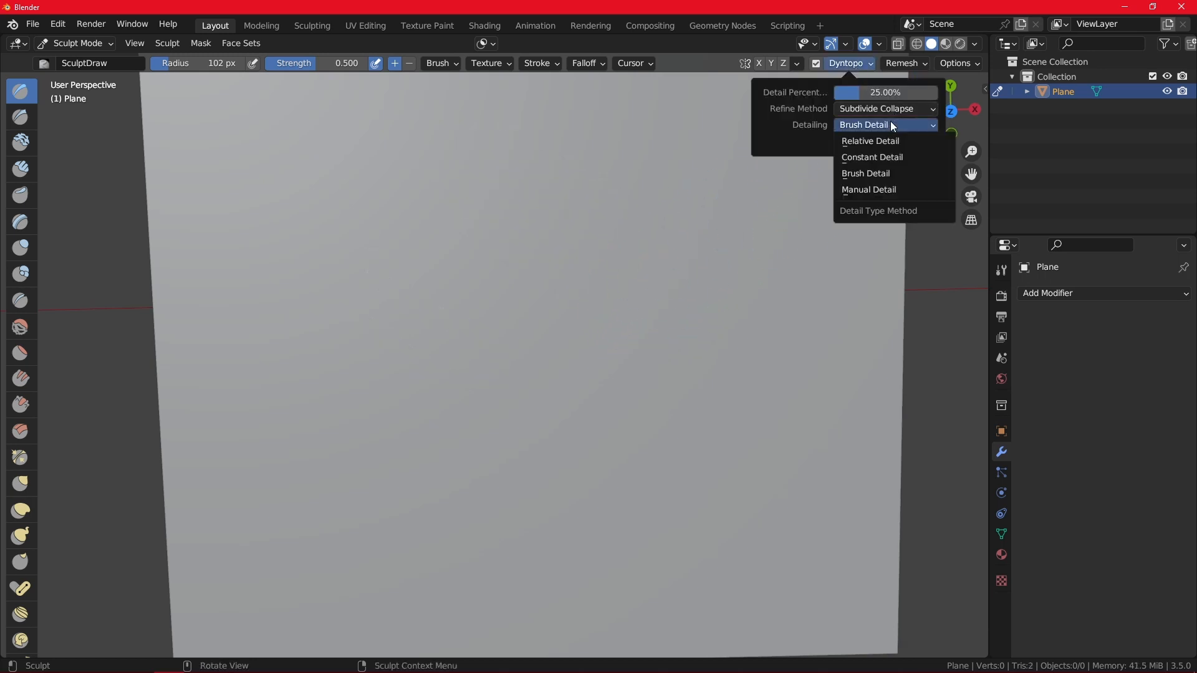
pyautogui.click(890, 187)
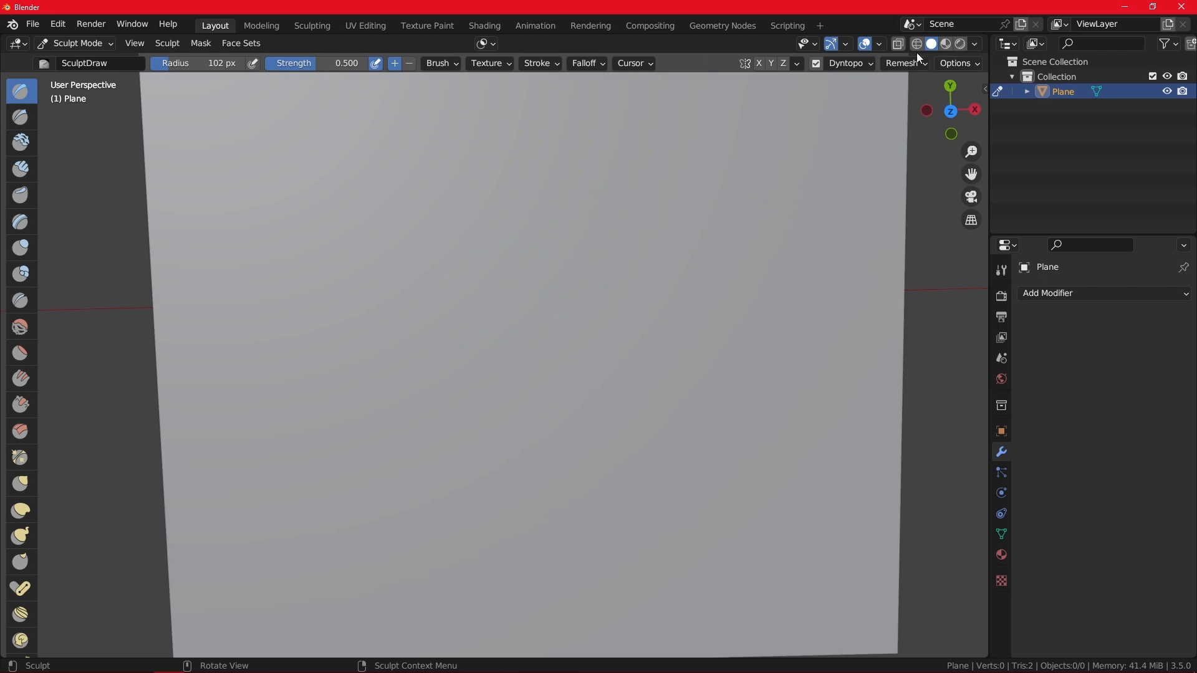
# Try sculpting strokes across the plane in Manual Detail at Dyntopo resolutions of 17.10 and 12.80.
pyautogui.click(863, 66)
pyautogui.moveTo(864, 95); pyautogui.dragTo(829, 95)
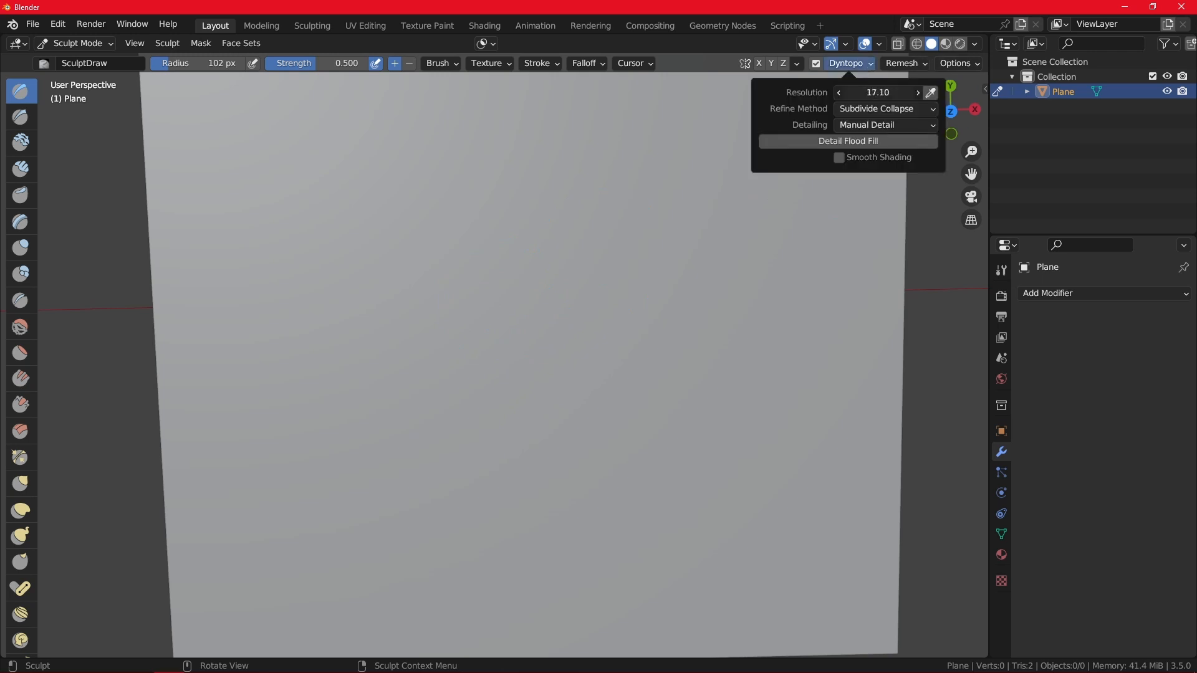
pyautogui.moveTo(278, 244); pyautogui.dragTo(276, 275)
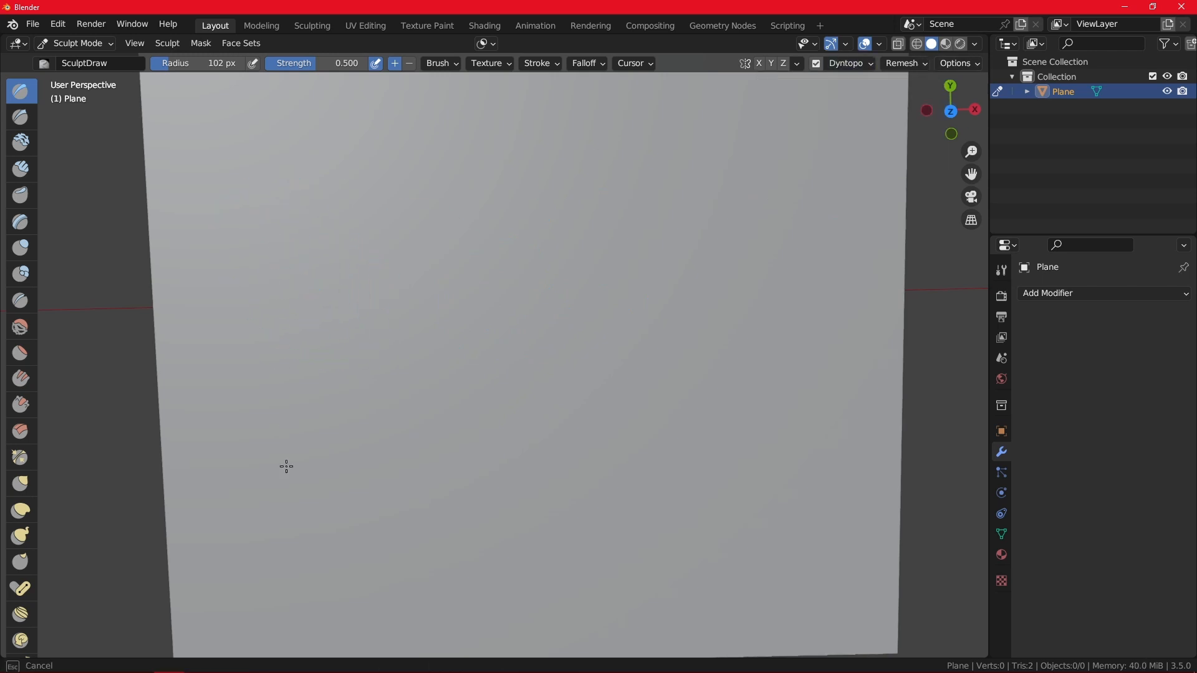
pyautogui.moveTo(286, 467); pyautogui.dragTo(296, 443)
pyautogui.click(844, 66)
pyautogui.moveTo(885, 93); pyautogui.dragTo(903, 94)
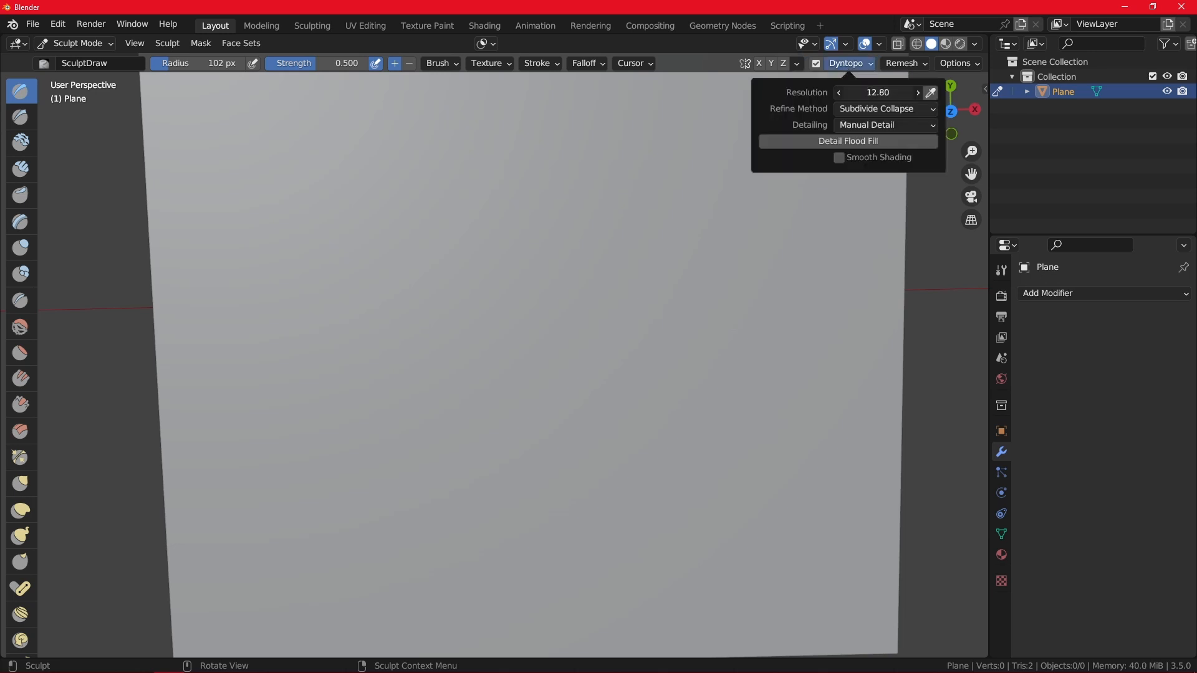
pyautogui.moveTo(587, 164); pyautogui.dragTo(644, 230)
pyautogui.moveTo(696, 306); pyautogui.dragTo(797, 187)
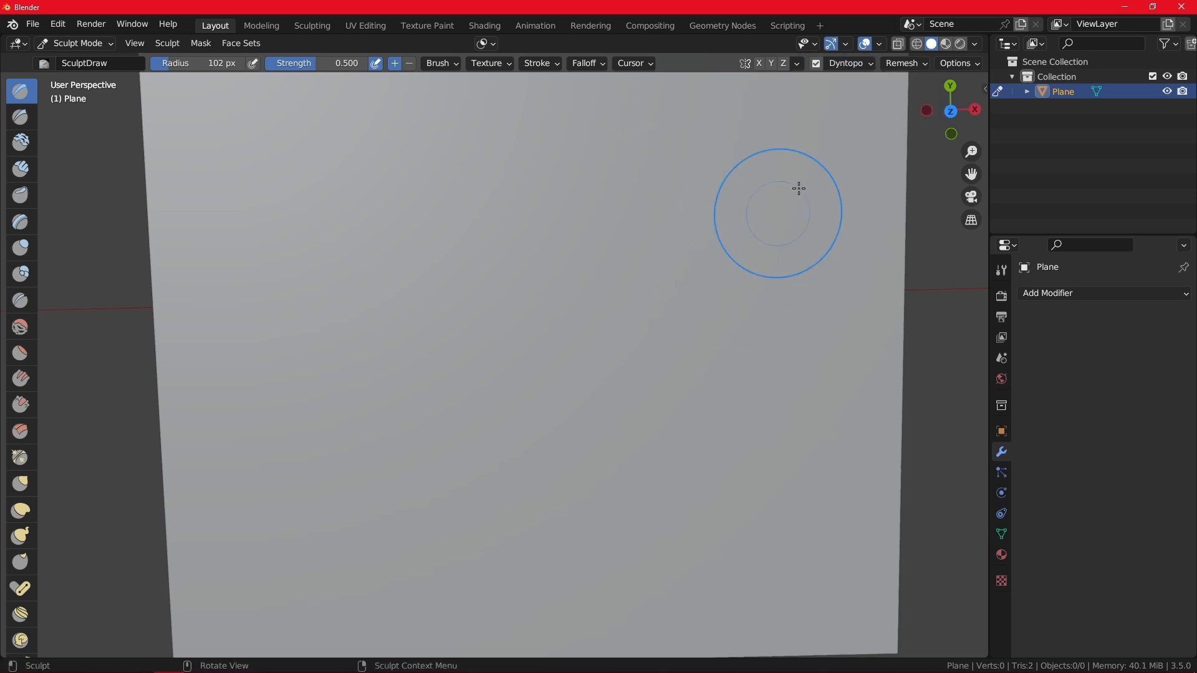
# Set the Manual Detail resolution of Dyntopo to 6.90.
pyautogui.click(861, 65)
pyautogui.moveTo(861, 94); pyautogui.dragTo(861, 94)
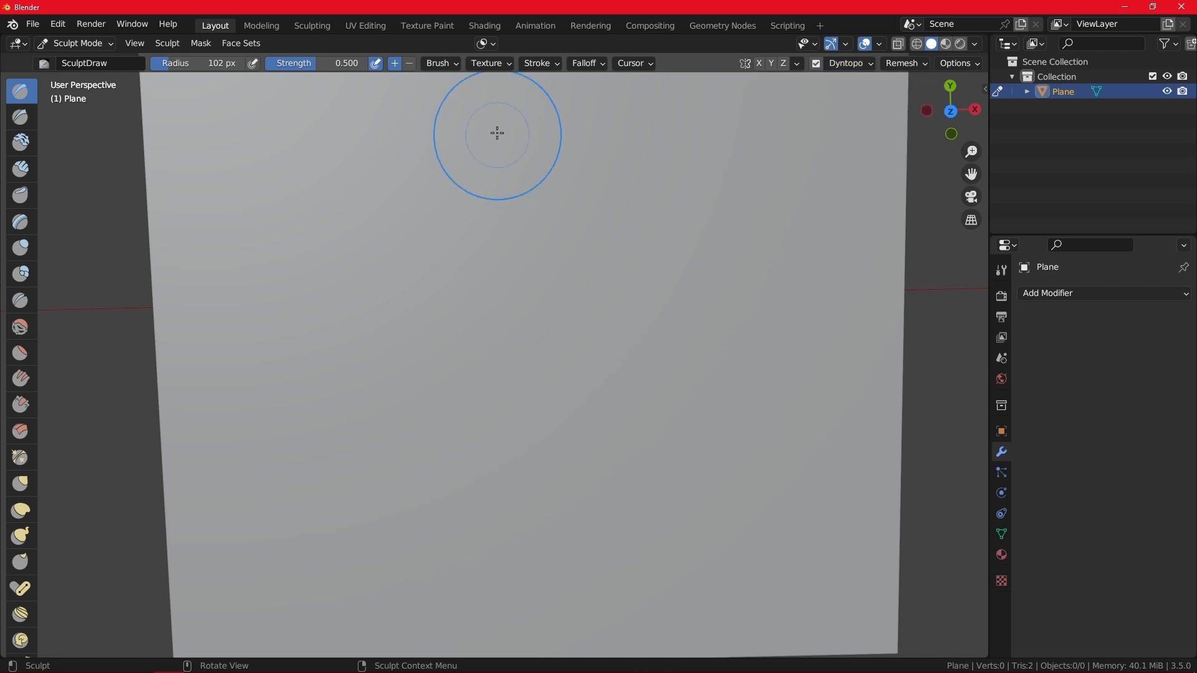
# Examine the plane's mesh geometry in Edit Mode and return to Sculpt Mode.
pyautogui.scroll(-3, 518, 270)
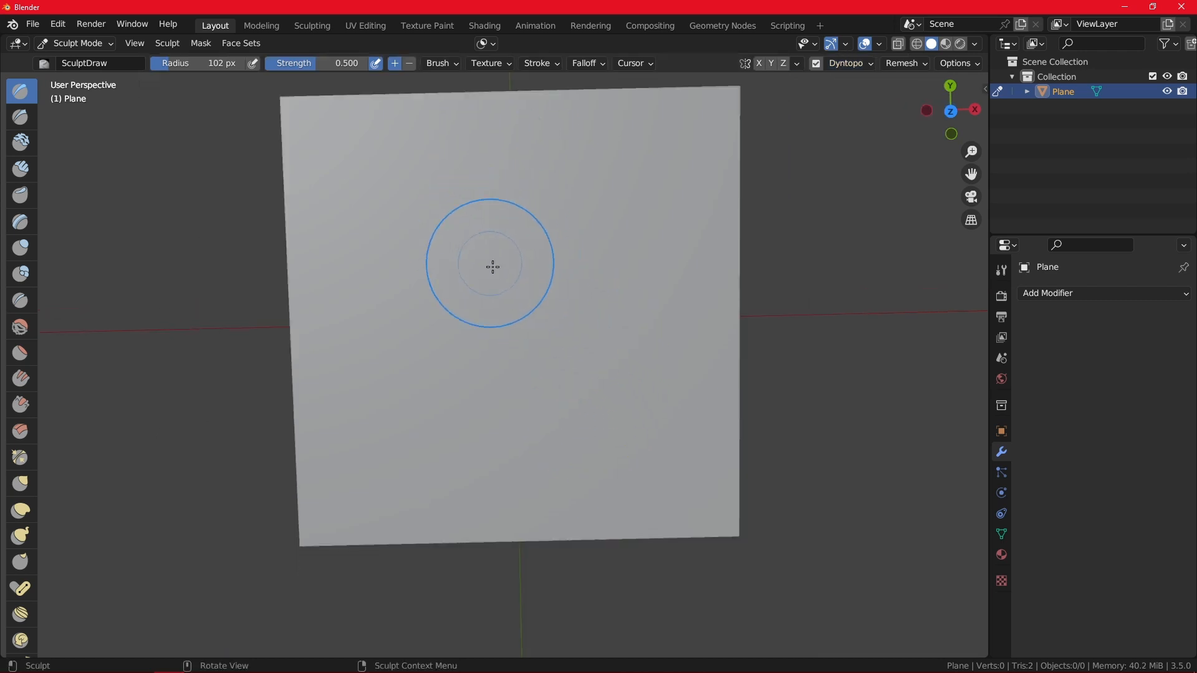
pyautogui.scroll(-3, 503, 281)
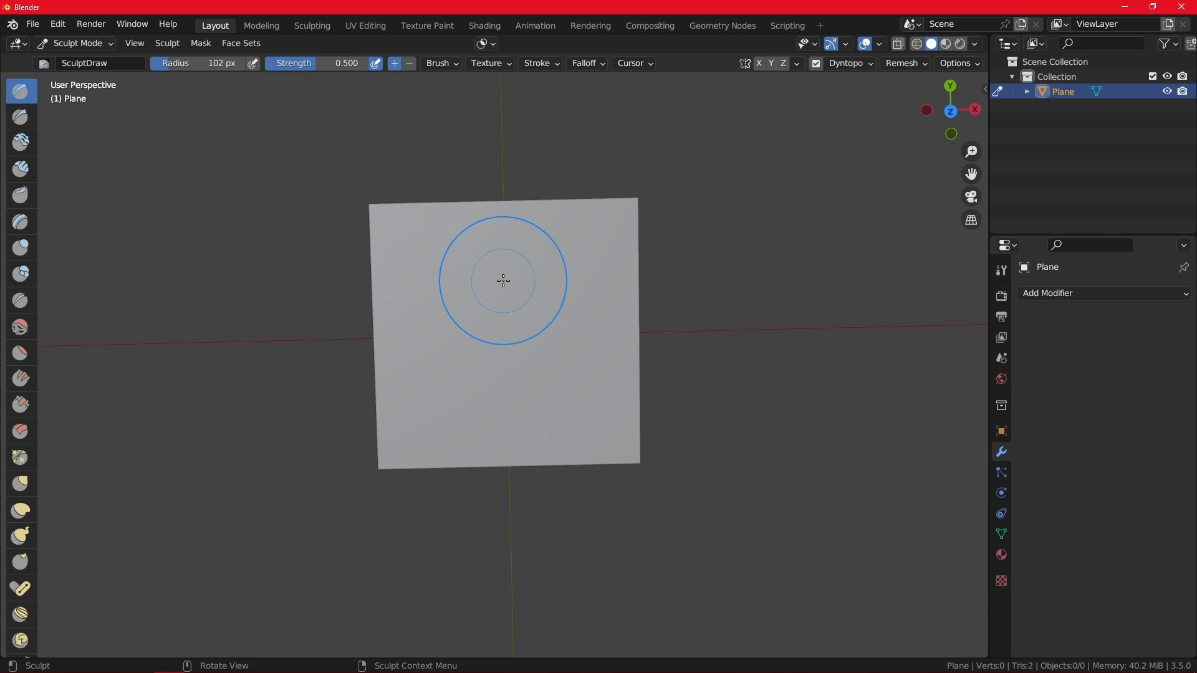
pyautogui.scroll(2, 503, 280)
pyautogui.click(92, 45)
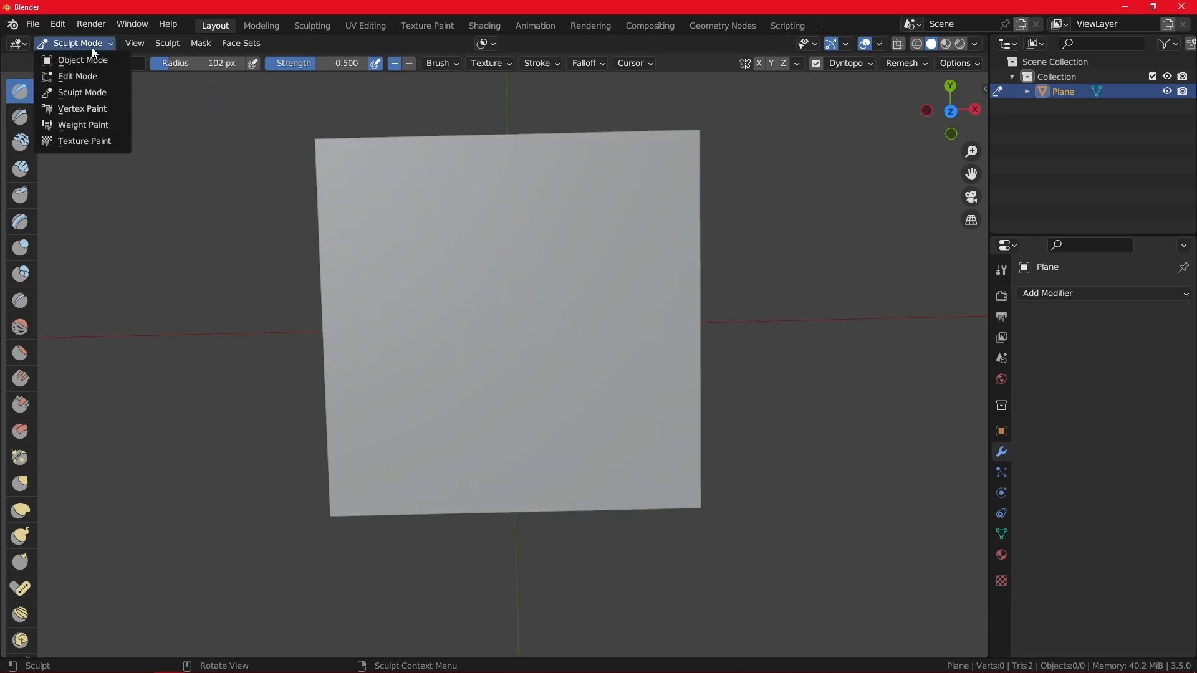
pyautogui.click(80, 60)
pyautogui.press('Tab')
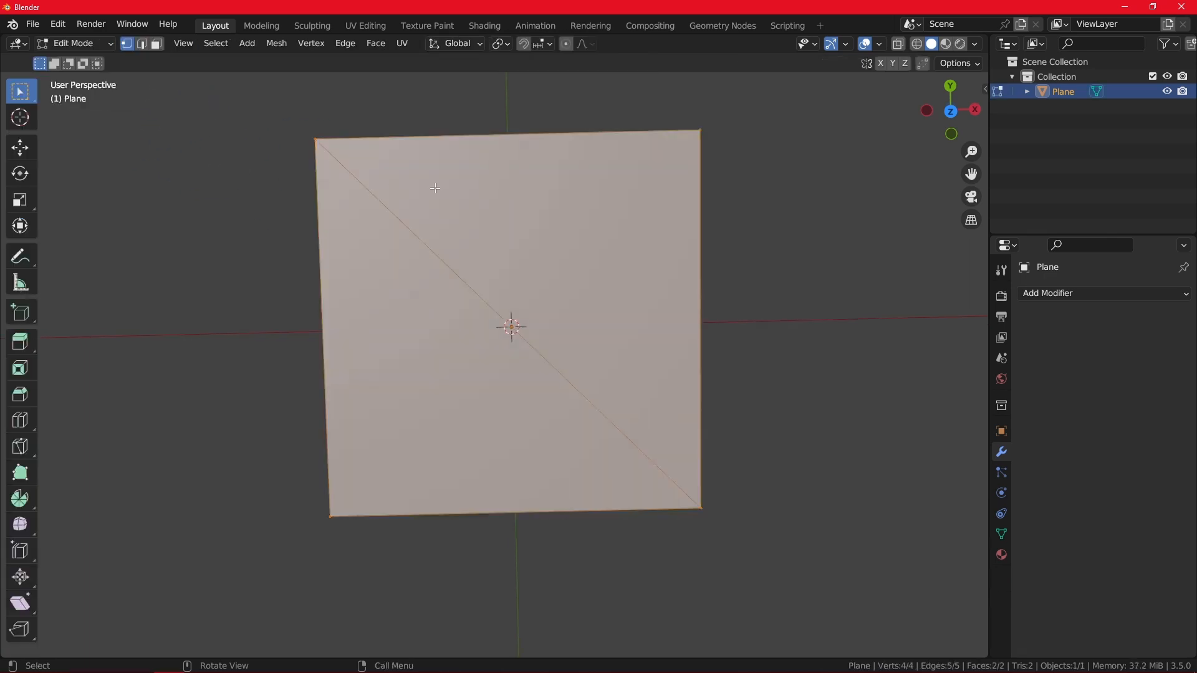
pyautogui.moveTo(475, 259); pyautogui.dragTo(461, 197, button='middle')
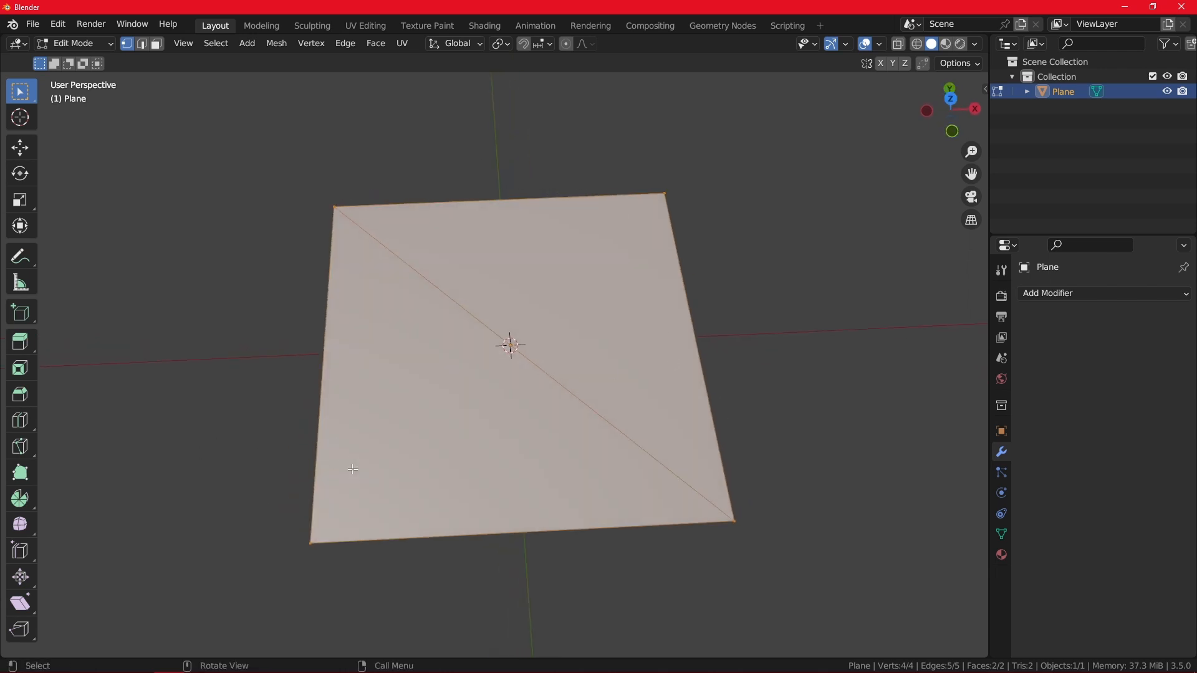
pyautogui.click(93, 43)
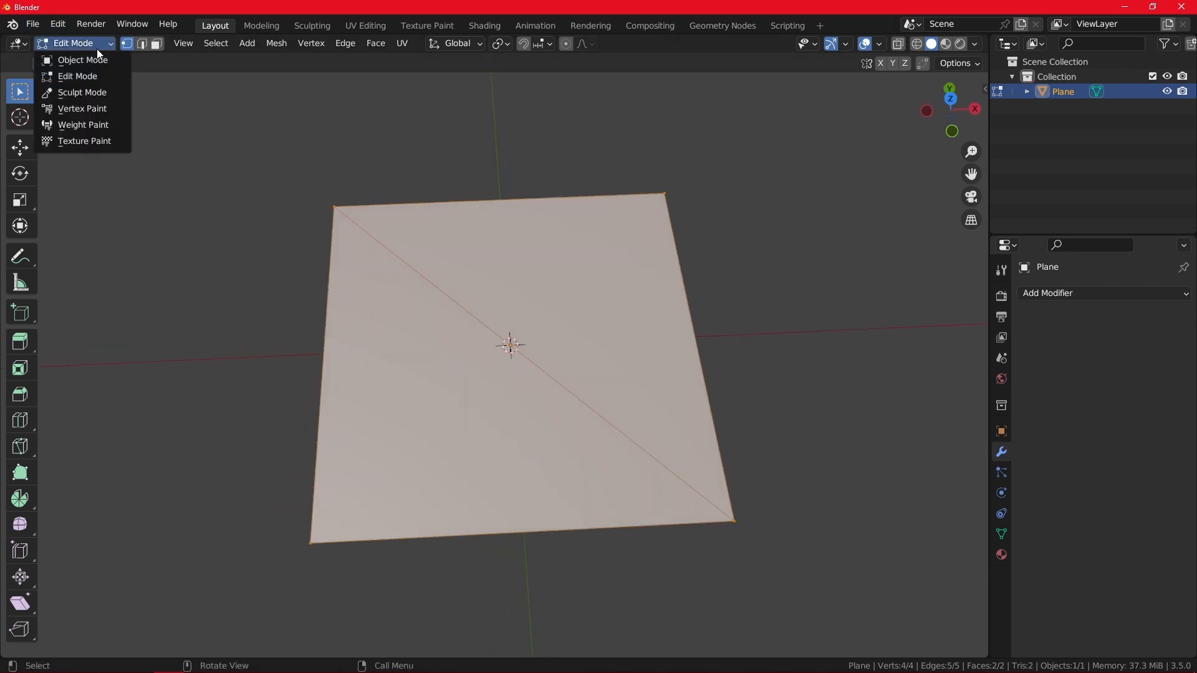
pyautogui.click(93, 92)
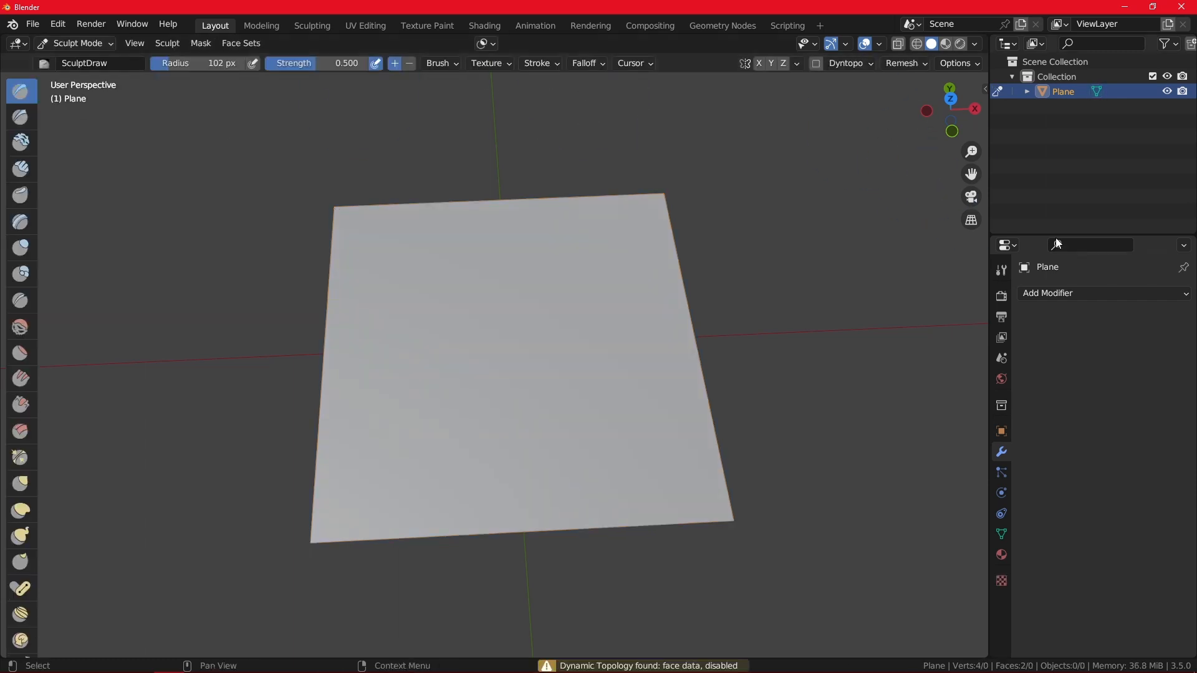
# Add a Subdivision Surface modifier to the plane and set its viewport levels to 6.
pyautogui.click(1106, 301)
pyautogui.click(919, 568)
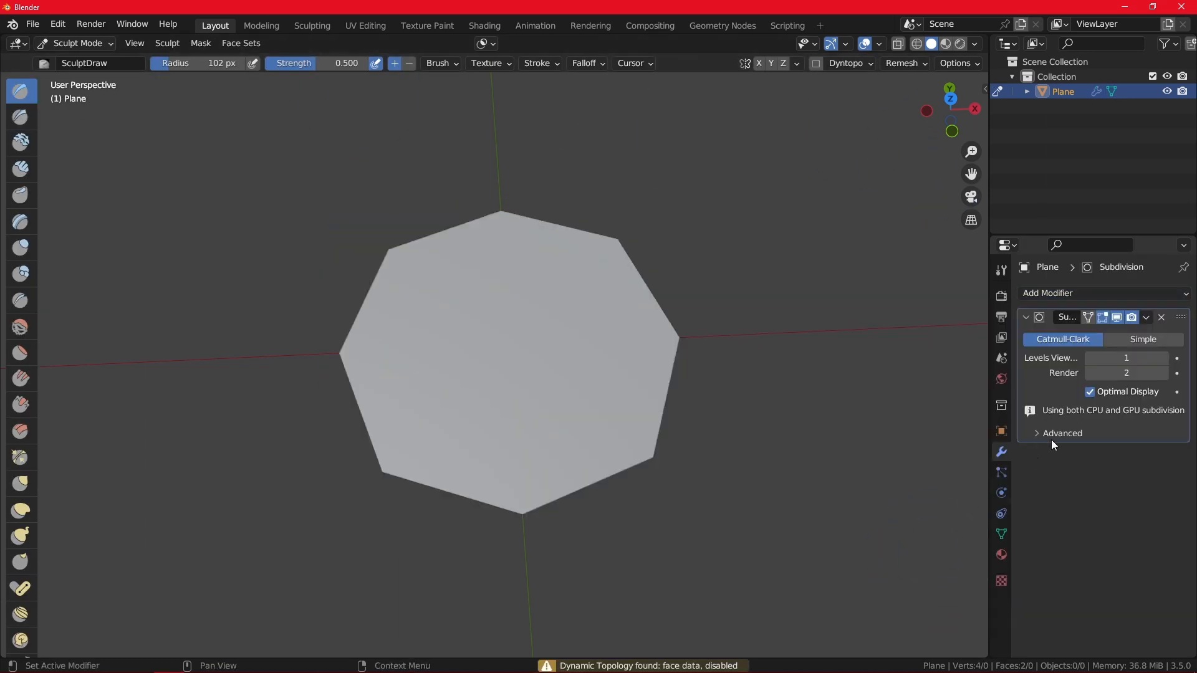
pyautogui.click(1163, 361)
pyautogui.click(1163, 360)
pyautogui.click(1163, 360)
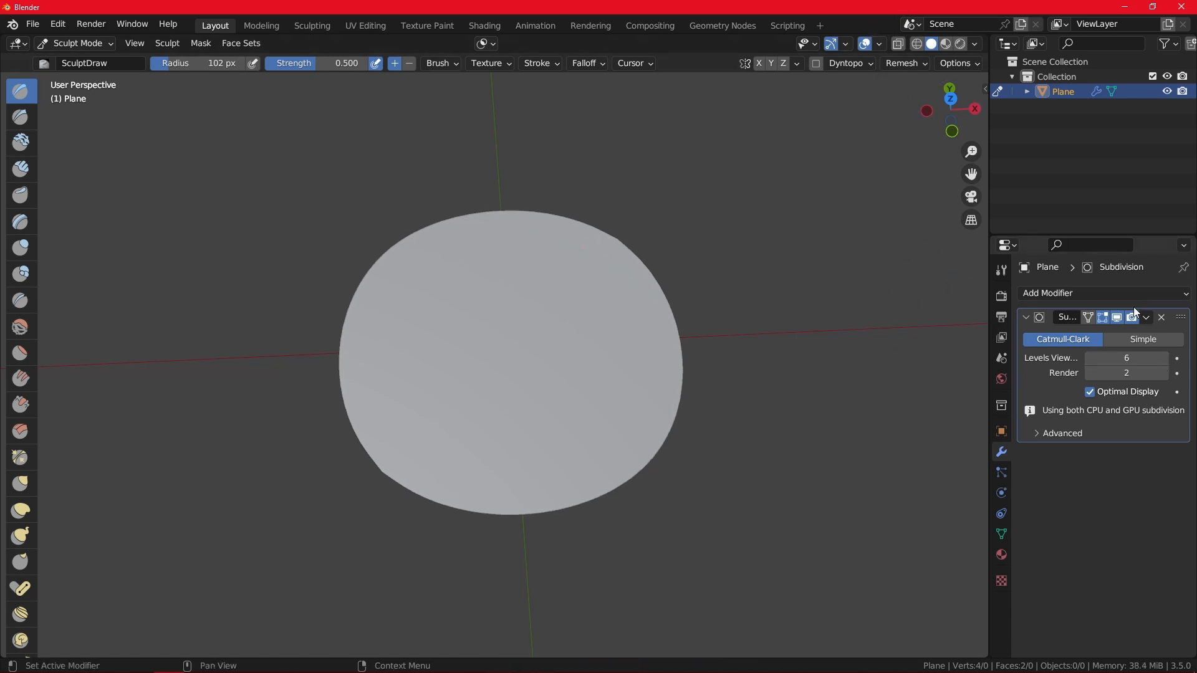
# Apply the Subdivision modifier to the plane in Object Mode.
pyautogui.click(74, 43)
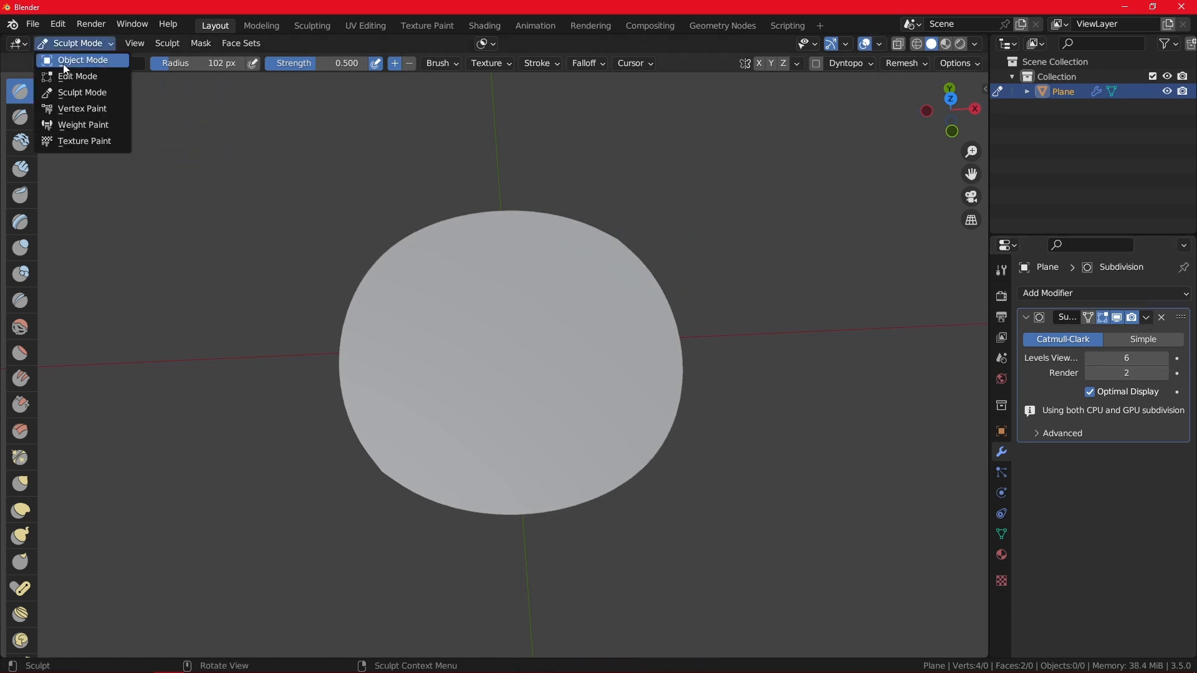
pyautogui.click(63, 60)
pyautogui.click(1147, 317)
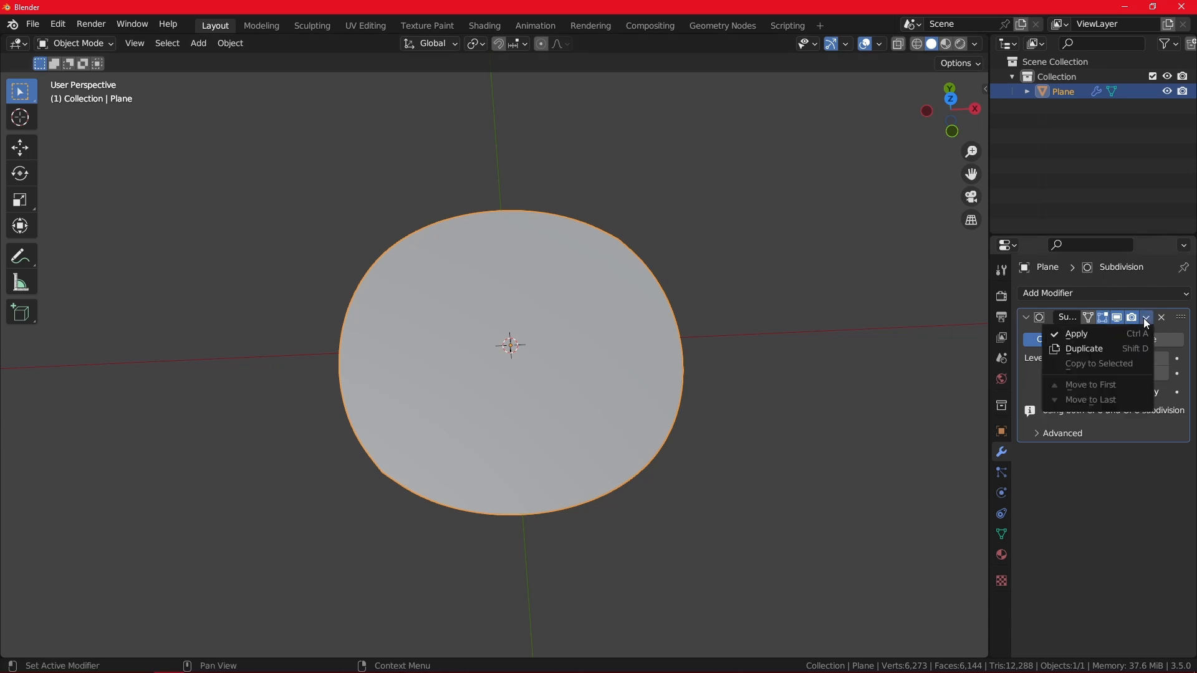
pyautogui.click(1134, 334)
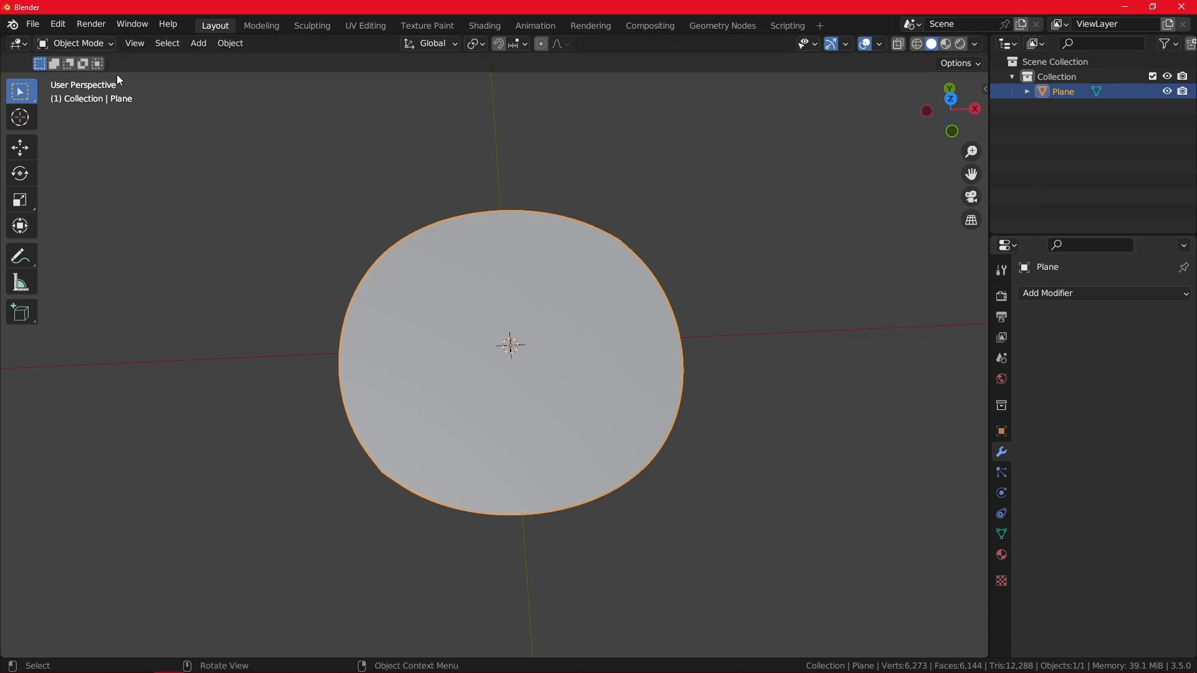
# Return the subdivided plane to Sculpt Mode and enable Dyntopo, checking its detail settings.
pyautogui.click(70, 41)
pyautogui.click(84, 93)
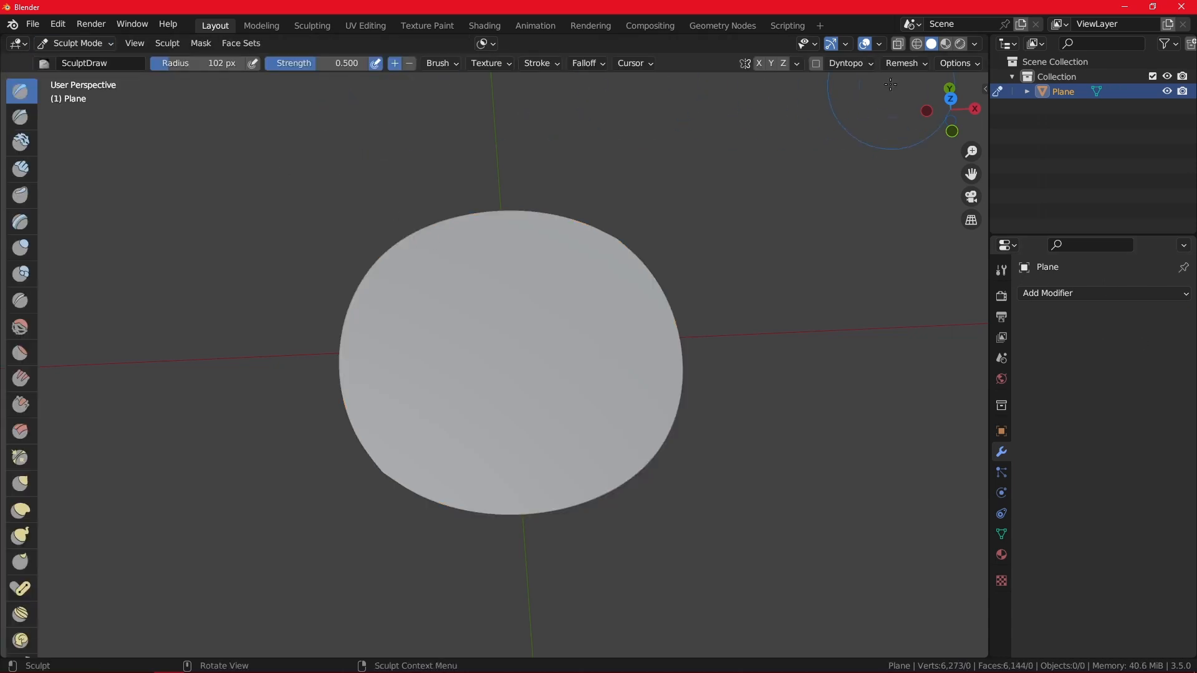
pyautogui.click(826, 66)
pyautogui.click(797, 88)
pyautogui.click(869, 66)
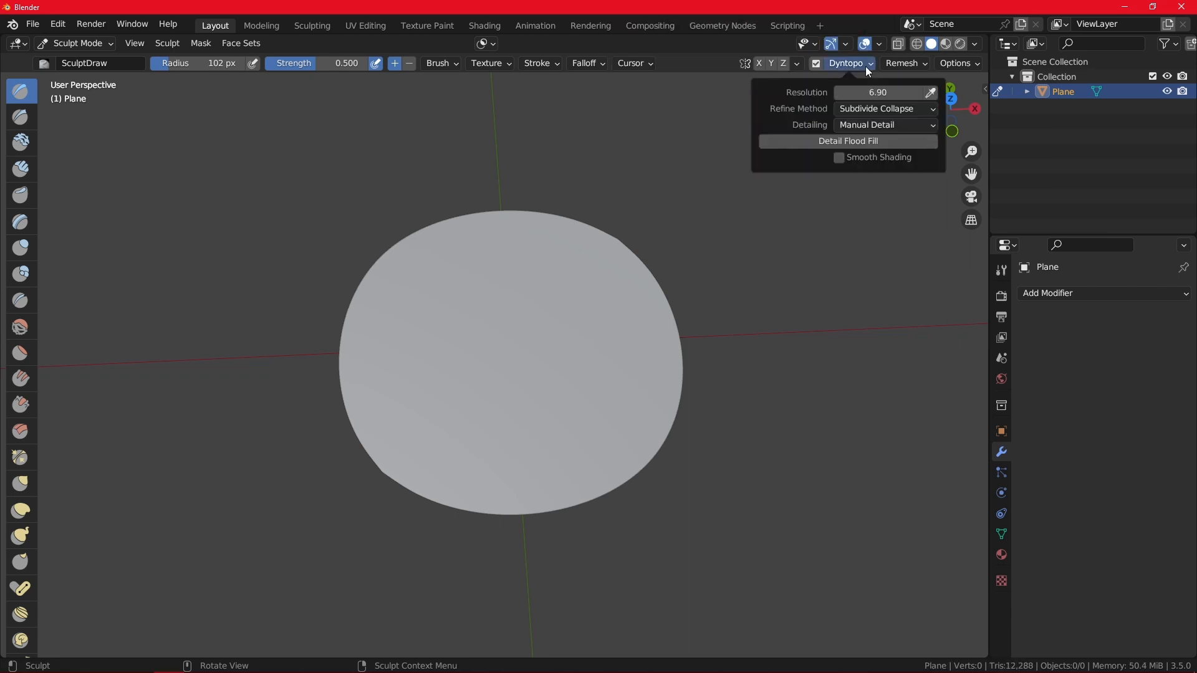
# Sculpt two broad diagonal strokes across the middle and upper right of the rounded mesh with the 102 px brush.
pyautogui.scroll(4, 532, 354)
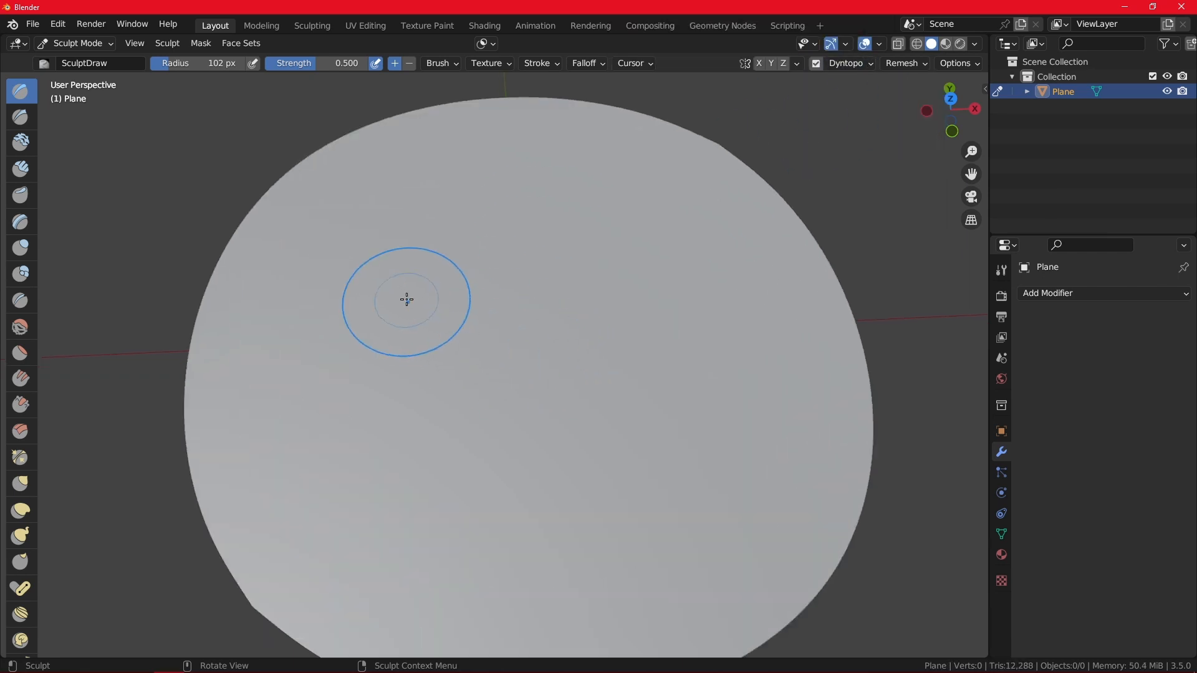
pyautogui.moveTo(406, 300); pyautogui.dragTo(533, 398)
pyautogui.moveTo(669, 319)
pyautogui.mouseDown()
pyautogui.moveTo(636, 249)
pyautogui.moveTo(555, 211)
pyautogui.mouseUp()
# Sculpt strokes across the lower part of the mesh with different brush radii, starting at 1 px and ending at 27 px.
pyautogui.press('f')
pyautogui.click(479, 207)
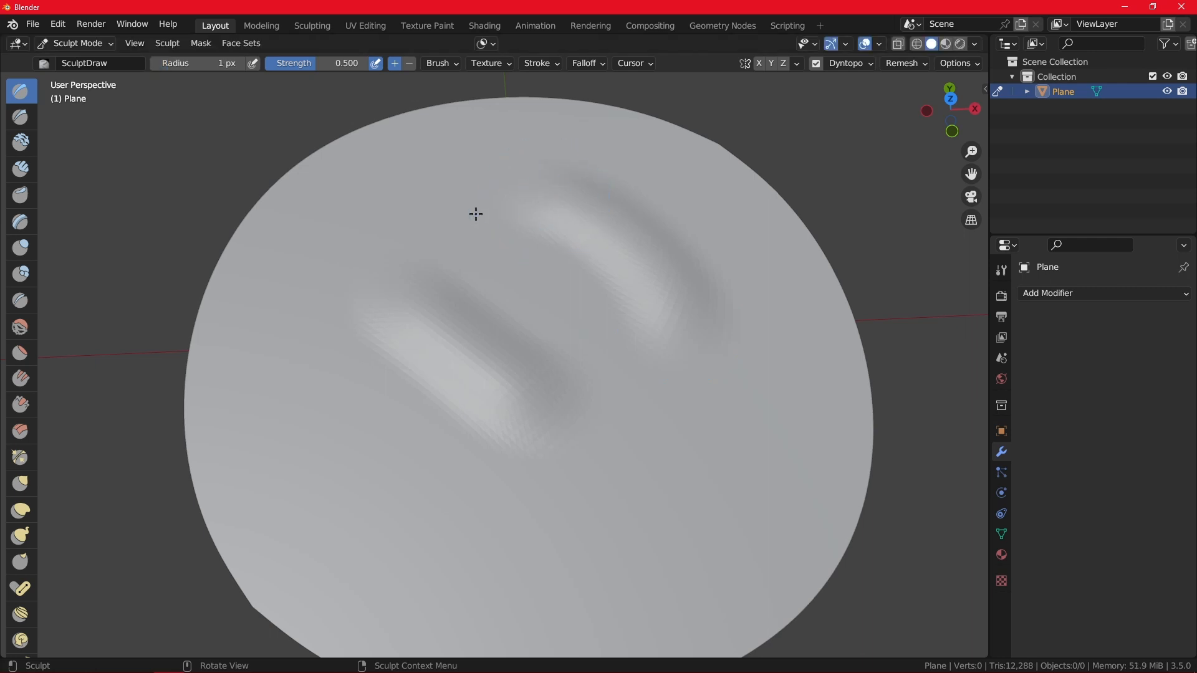
pyautogui.moveTo(371, 496)
pyautogui.mouseDown()
pyautogui.moveTo(338, 482)
pyautogui.moveTo(484, 528)
pyautogui.mouseUp()
pyautogui.press('f')
pyautogui.click(432, 481)
pyautogui.moveTo(296, 442); pyautogui.dragTo(431, 519)
pyautogui.press('f')
pyautogui.click(406, 506)
pyautogui.moveTo(532, 502); pyautogui.dragTo(641, 532)
# Sculpt a long stroke on the mesh's right side from far away and a short one from close up with the 27 px brush.
pyautogui.scroll(-5, 636, 455)
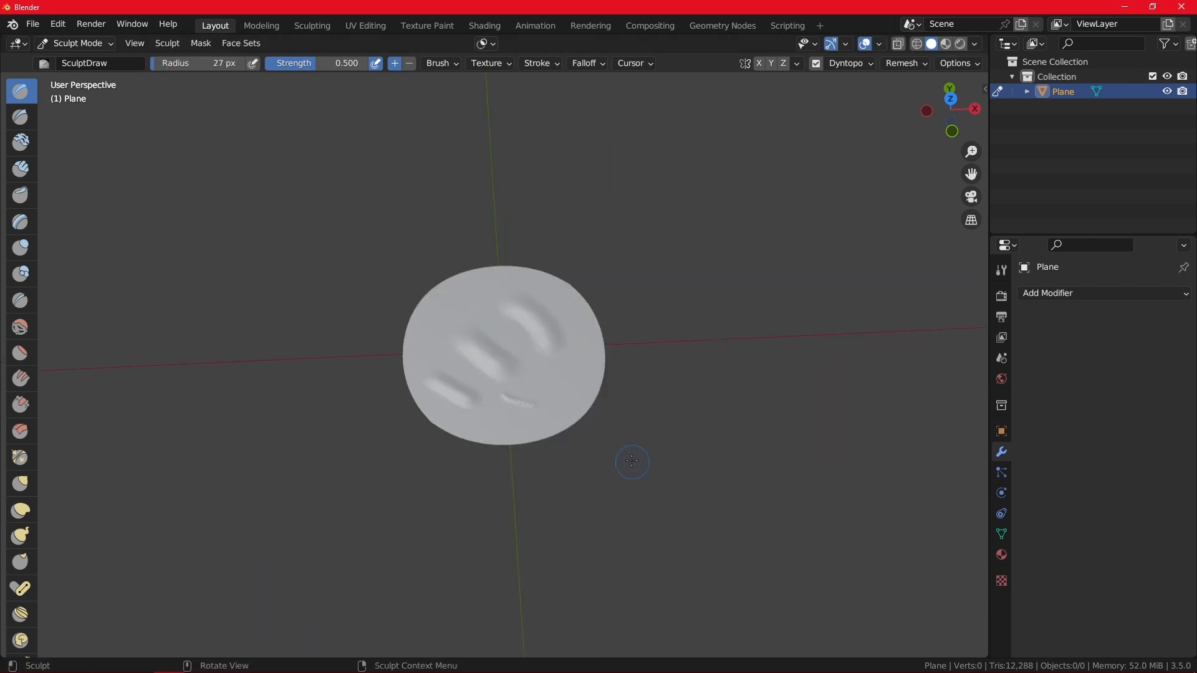
pyautogui.moveTo(569, 406); pyautogui.dragTo(557, 298)
pyautogui.scroll(7, 543, 393)
pyautogui.moveTo(663, 493)
pyautogui.mouseDown()
pyautogui.moveTo(638, 428)
pyautogui.moveTo(608, 404)
pyautogui.mouseUp()
# Switch to Object Mode and delete the sculpted mesh.
pyautogui.scroll(-2, 608, 404)
pyautogui.scroll(-2, 279, 188)
pyautogui.click(80, 43)
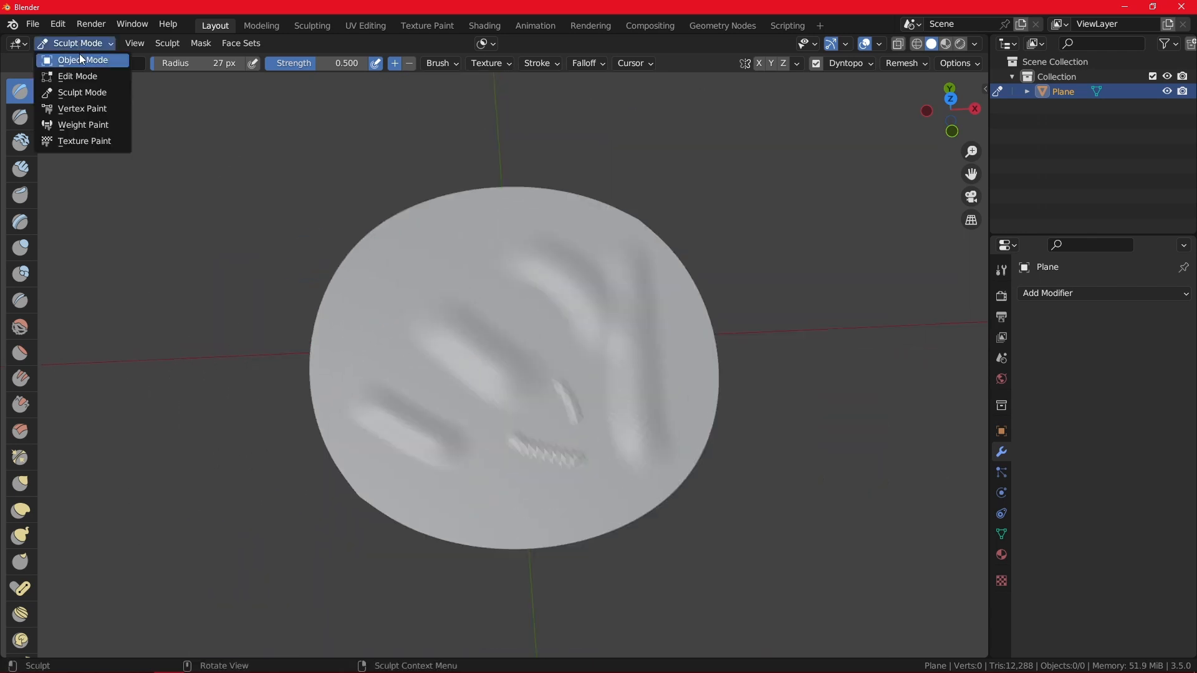
pyautogui.click(80, 55)
pyautogui.press('x')
pyautogui.click(484, 302)
# Add a new plane to the empty scene and switch it to Sculpt Mode.
pyautogui.hotkey('shift', 'a')
pyautogui.moveTo(501, 317)
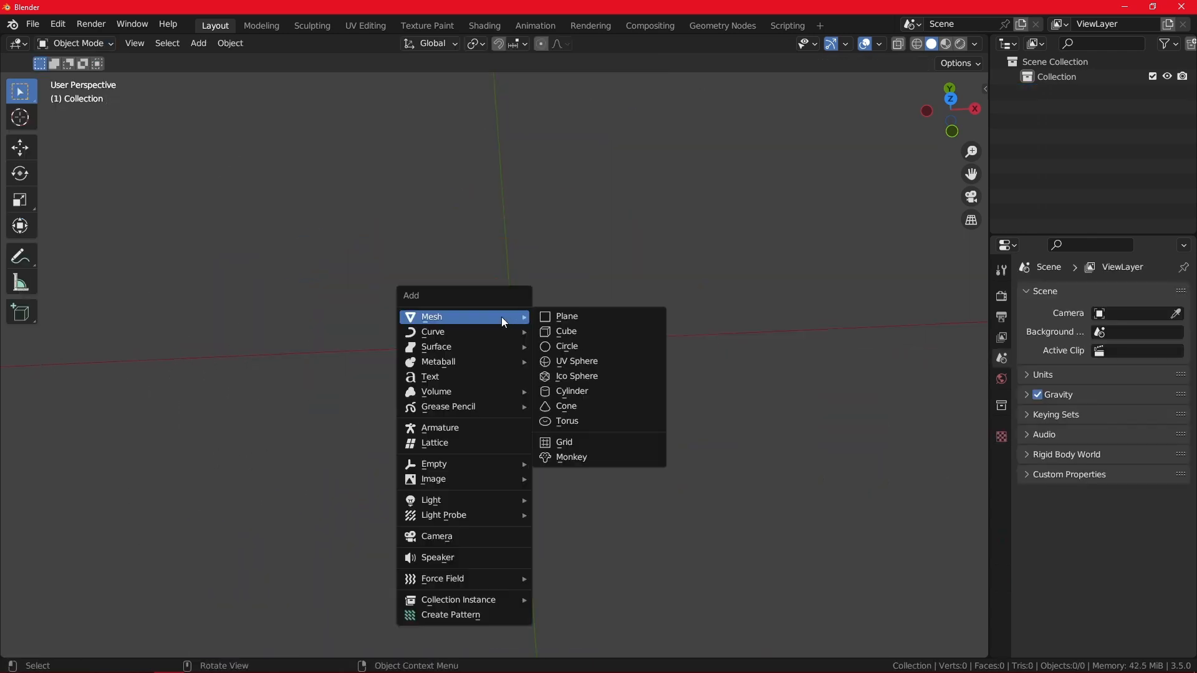
pyautogui.click(622, 323)
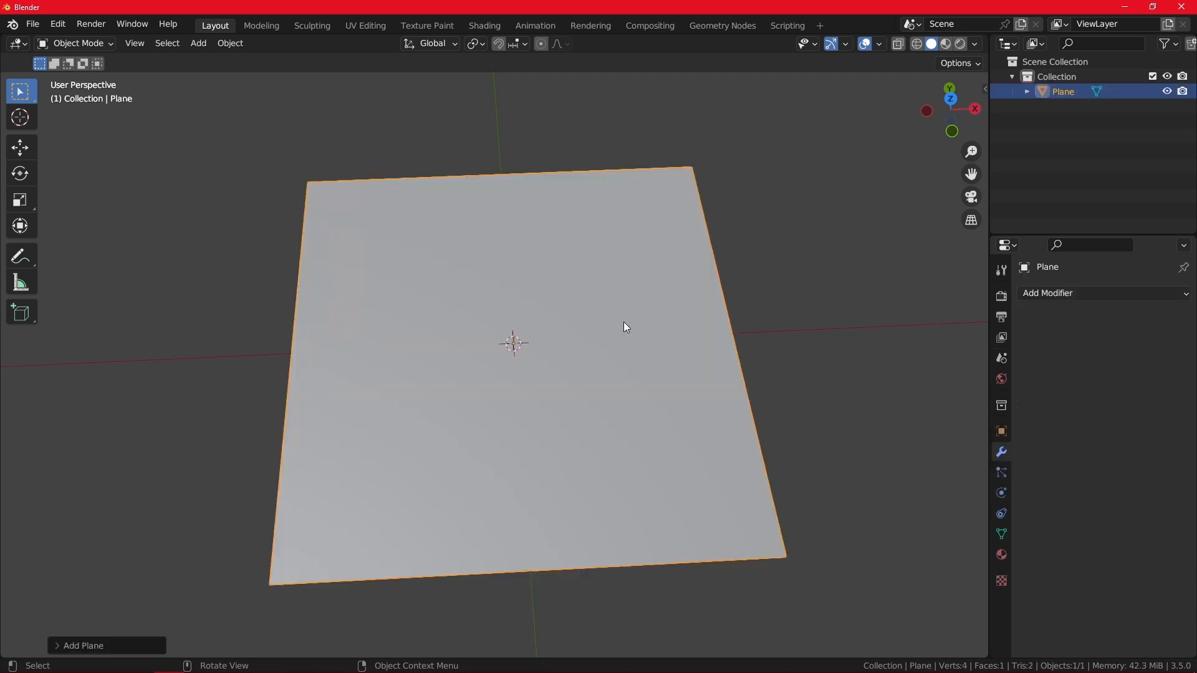
pyautogui.click(99, 44)
pyautogui.click(96, 96)
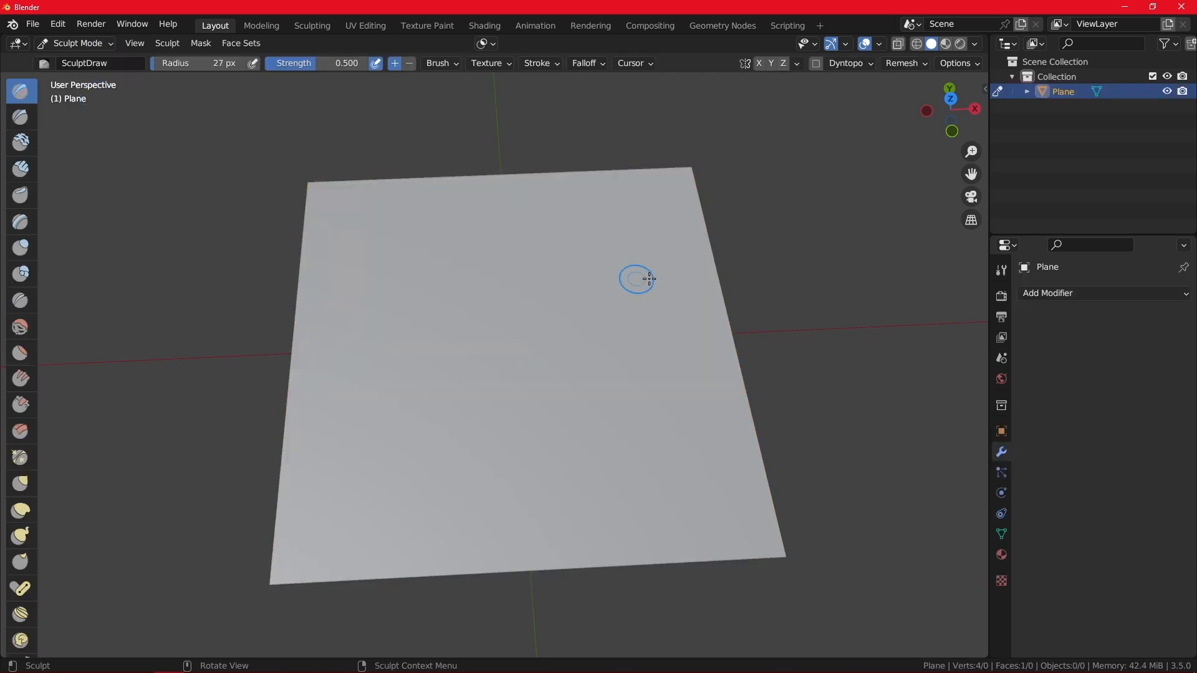
pyautogui.scroll(-3, 476, 259)
pyautogui.scroll(3, 461, 293)
pyautogui.scroll(1, 502, 311)
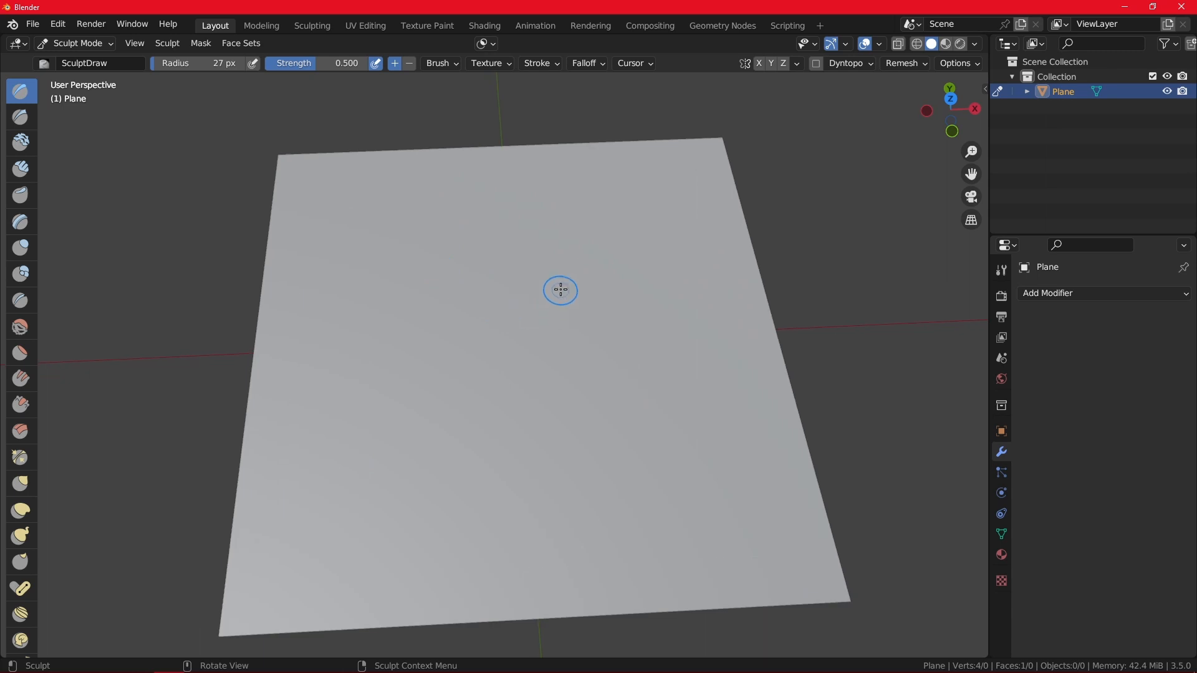
# Enable Dyntopo on the plane and accept the loss of its attribute data.
pyautogui.scroll(-2, 523, 322)
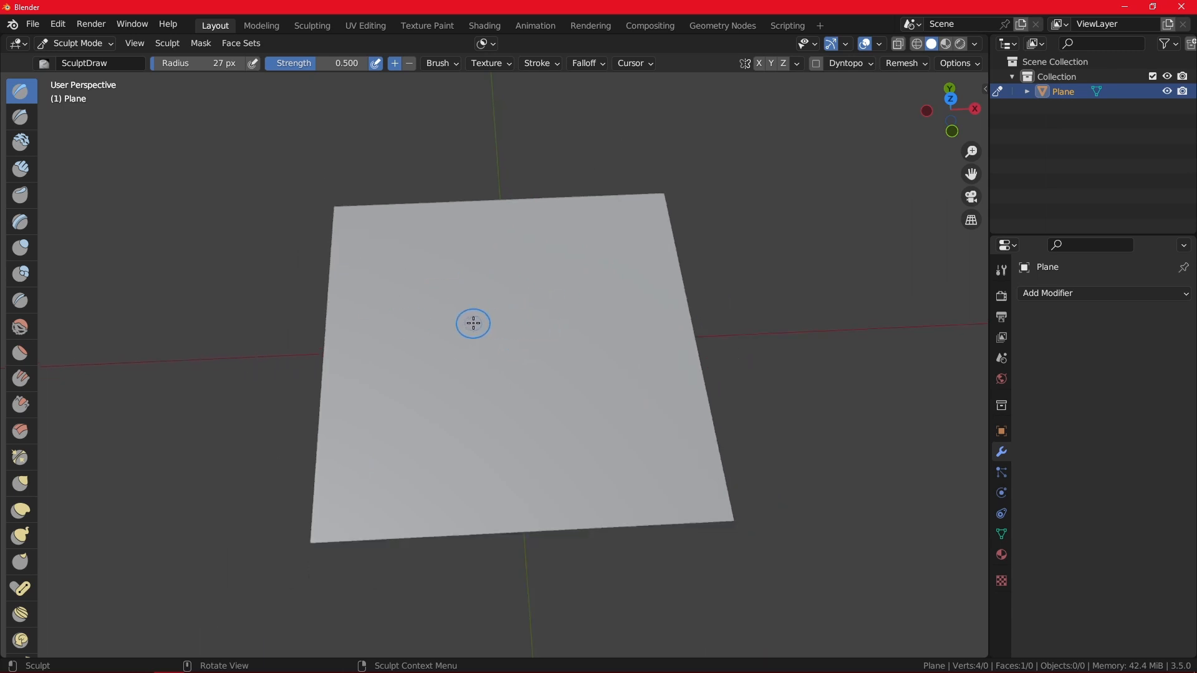
pyautogui.click(865, 65)
pyautogui.click(817, 64)
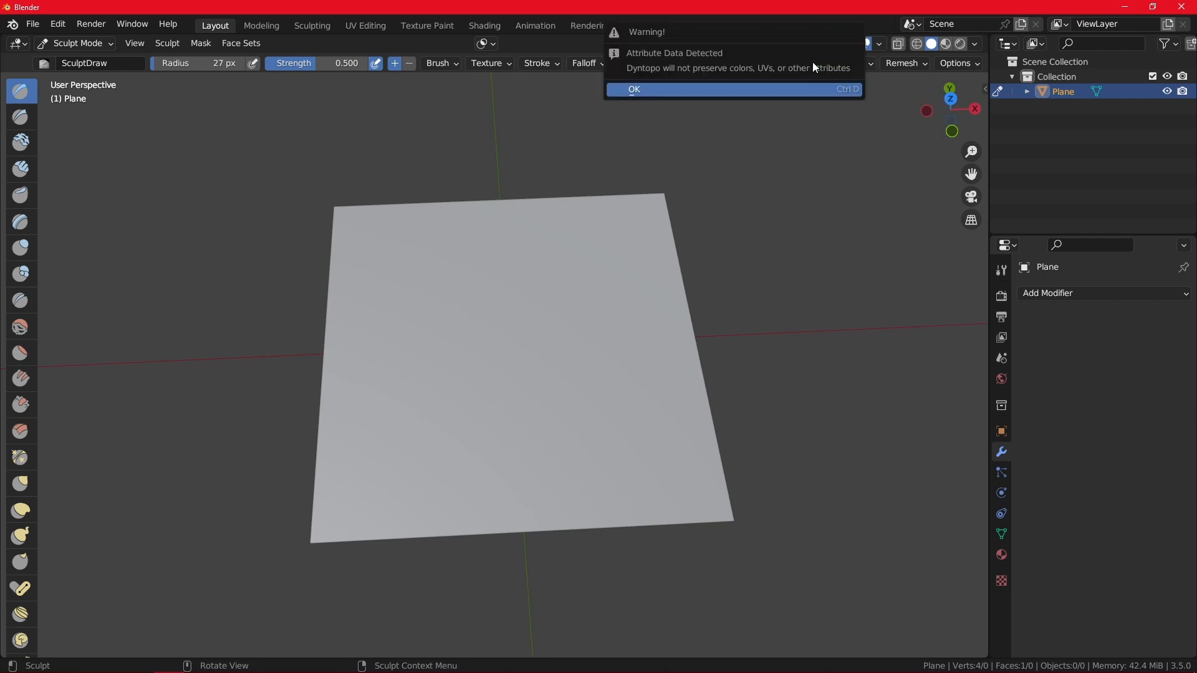
pyautogui.click(807, 91)
# Switch the Dyntopo detailing between Relative, Constant and Manual Detail, ending on Constant Detail.
pyautogui.click(869, 65)
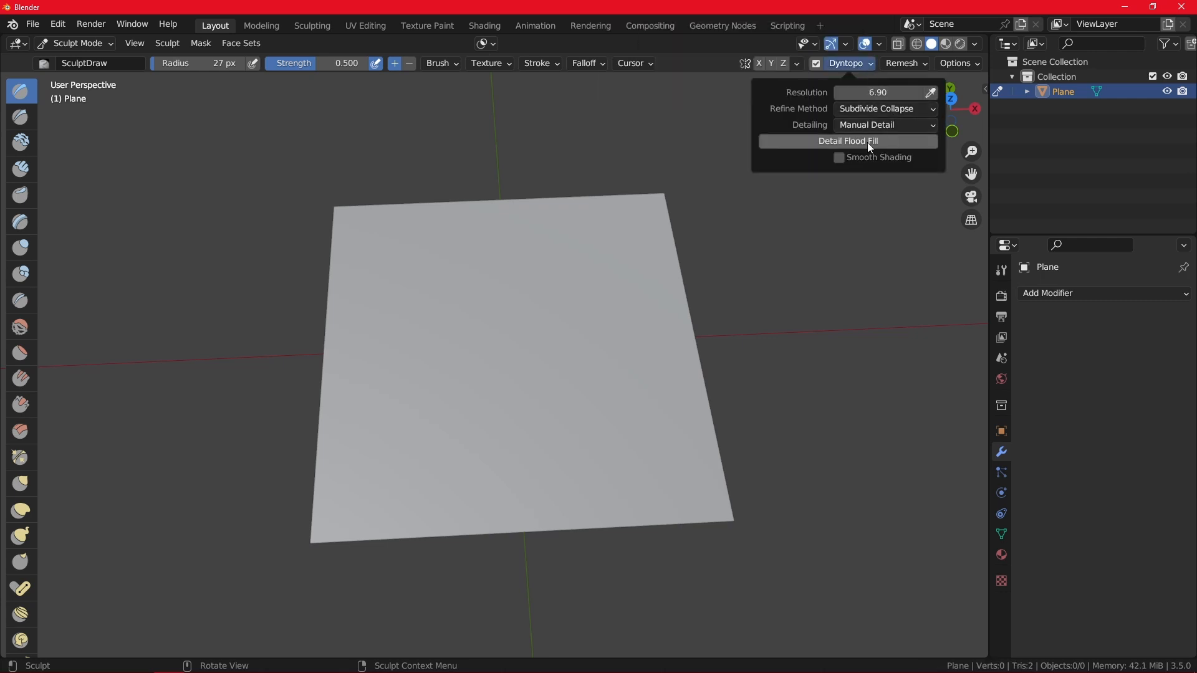
pyautogui.click(902, 125)
pyautogui.click(895, 142)
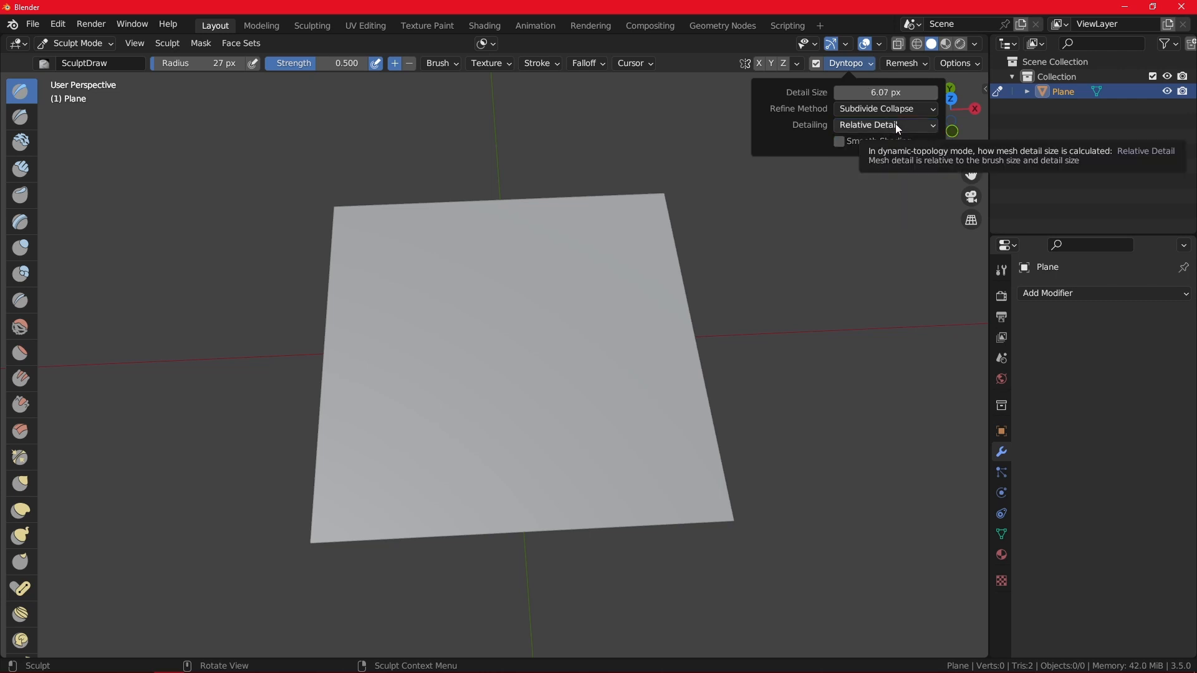
pyautogui.click(896, 125)
pyautogui.click(897, 158)
pyautogui.click(896, 125)
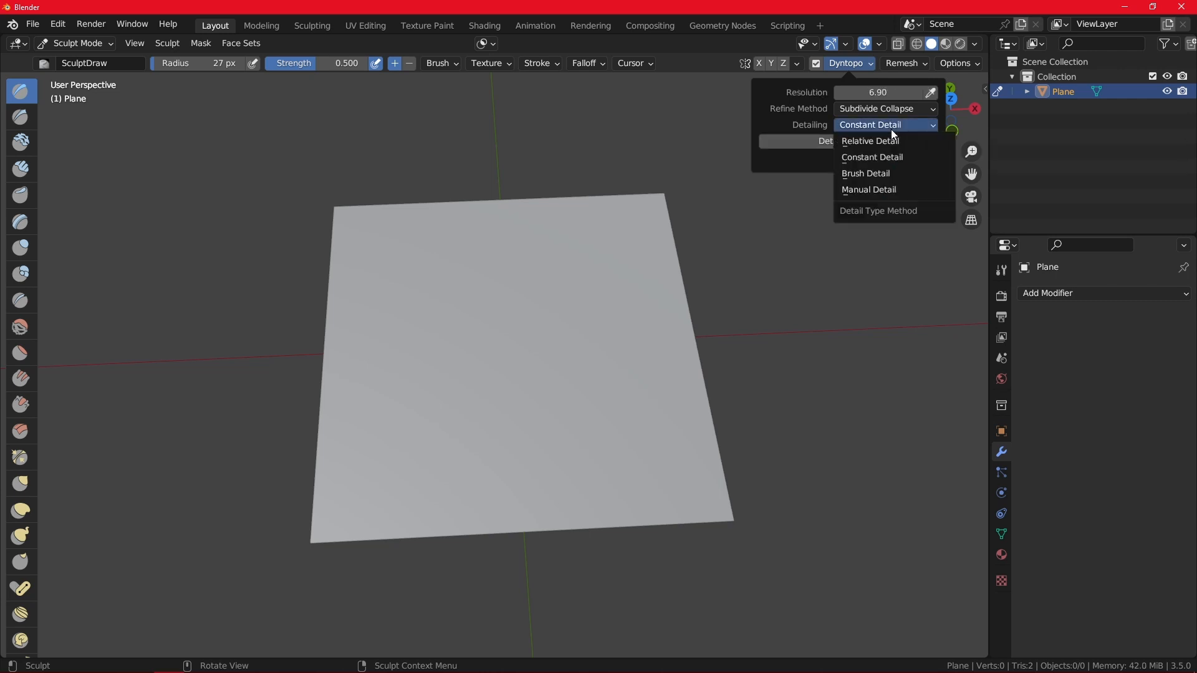
pyautogui.click(879, 190)
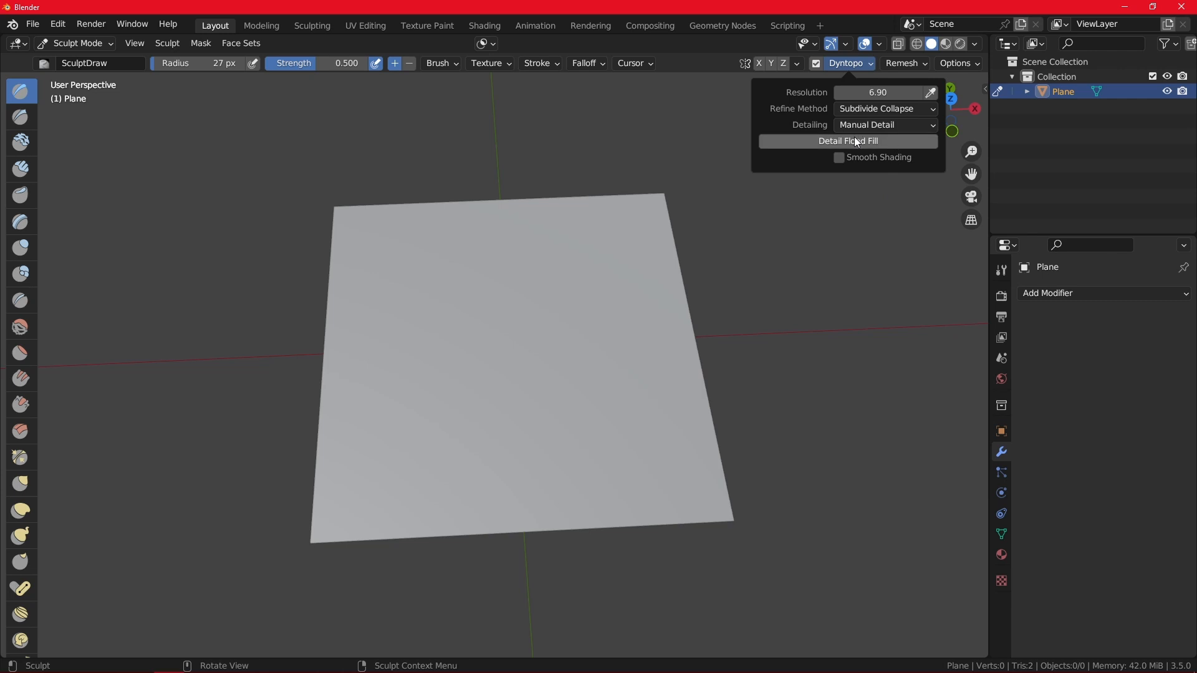
pyautogui.click(891, 125)
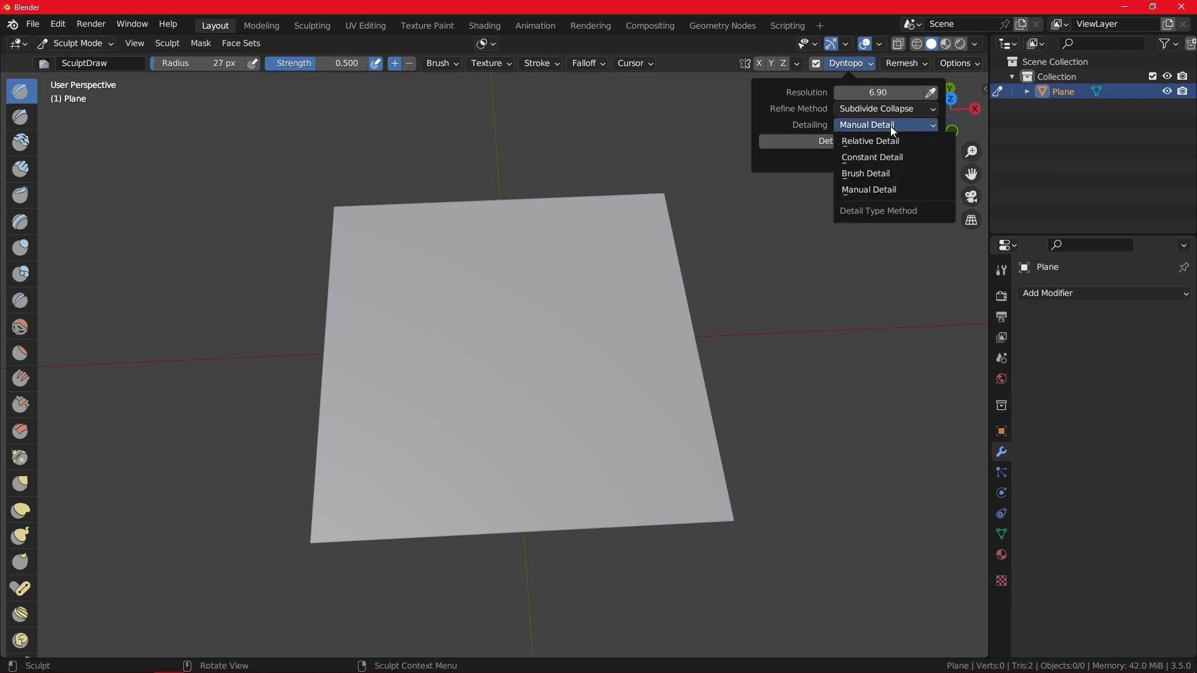
pyautogui.click(887, 159)
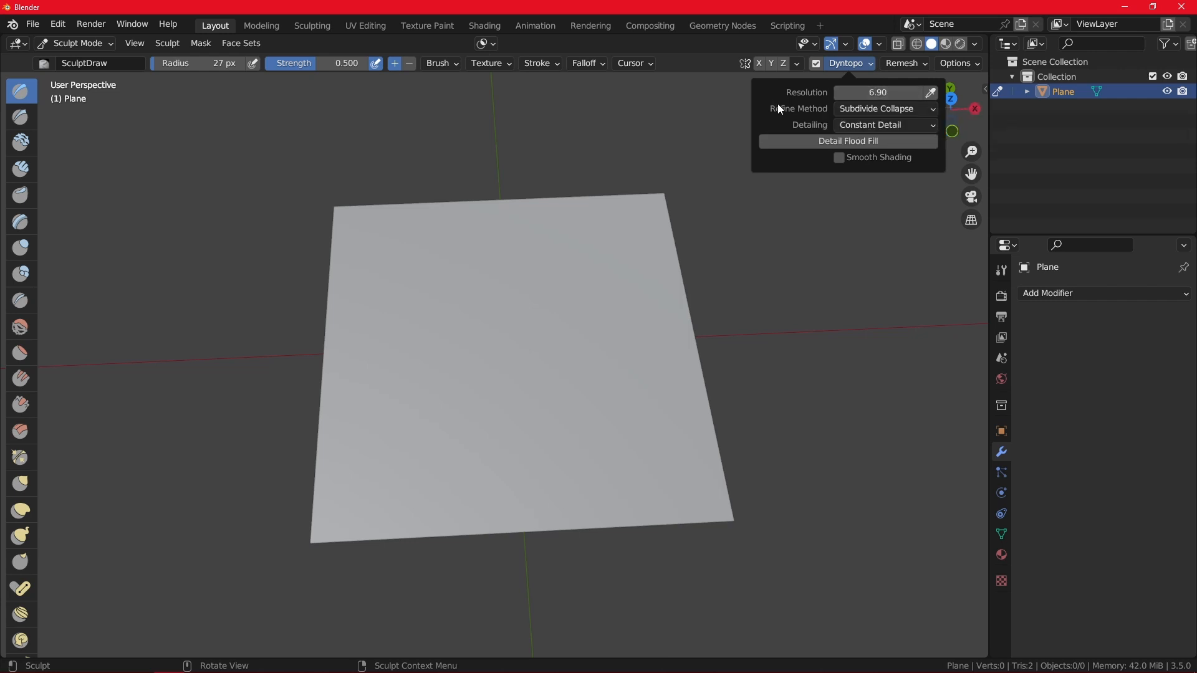
# Set the Dyntopo resolution to 7.30 and flood fill the plane with that detail.
pyautogui.click(862, 67)
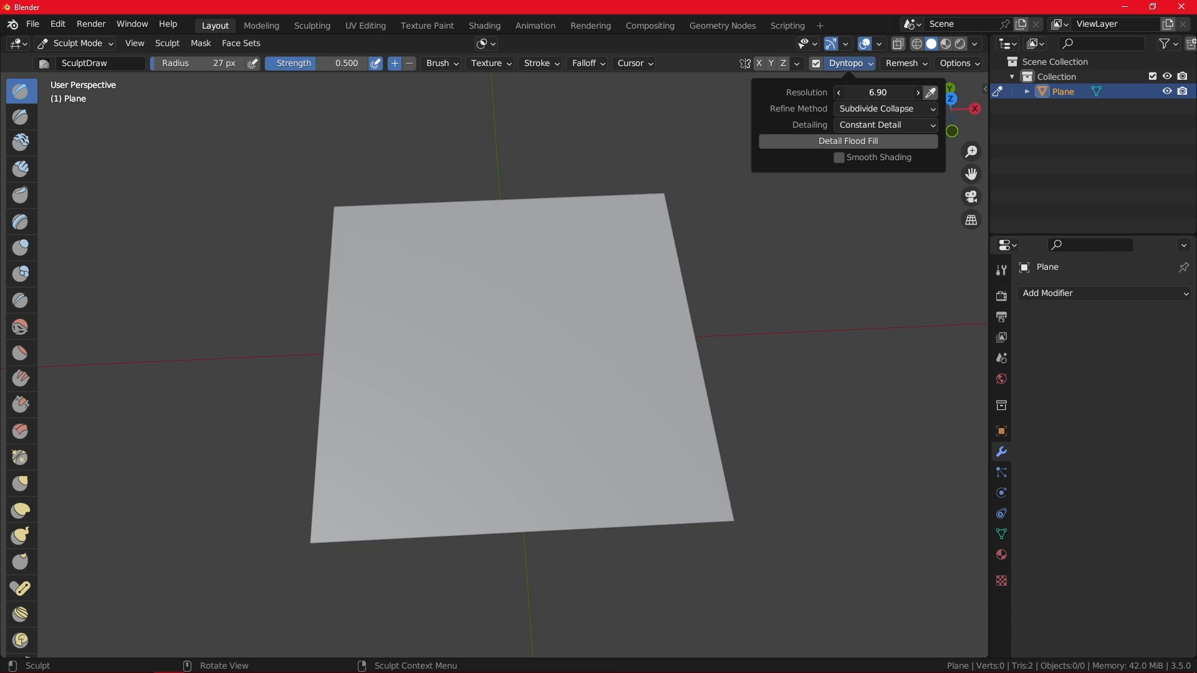
pyautogui.moveTo(870, 93); pyautogui.dragTo(879, 93)
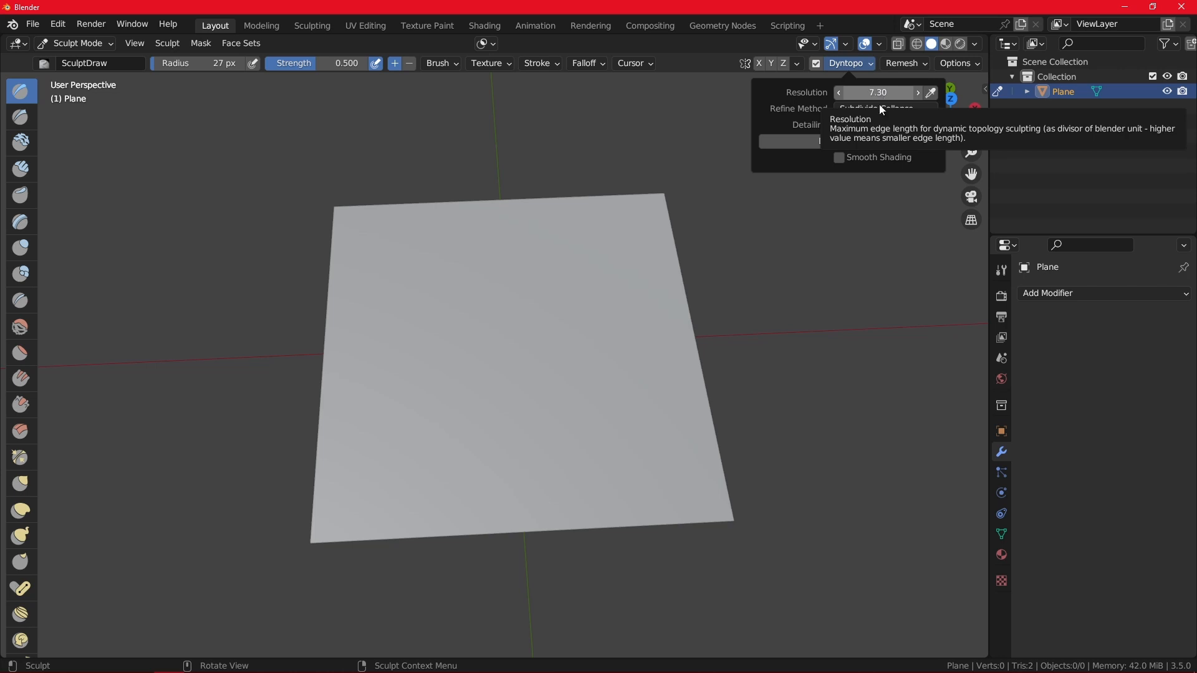
pyautogui.click(875, 142)
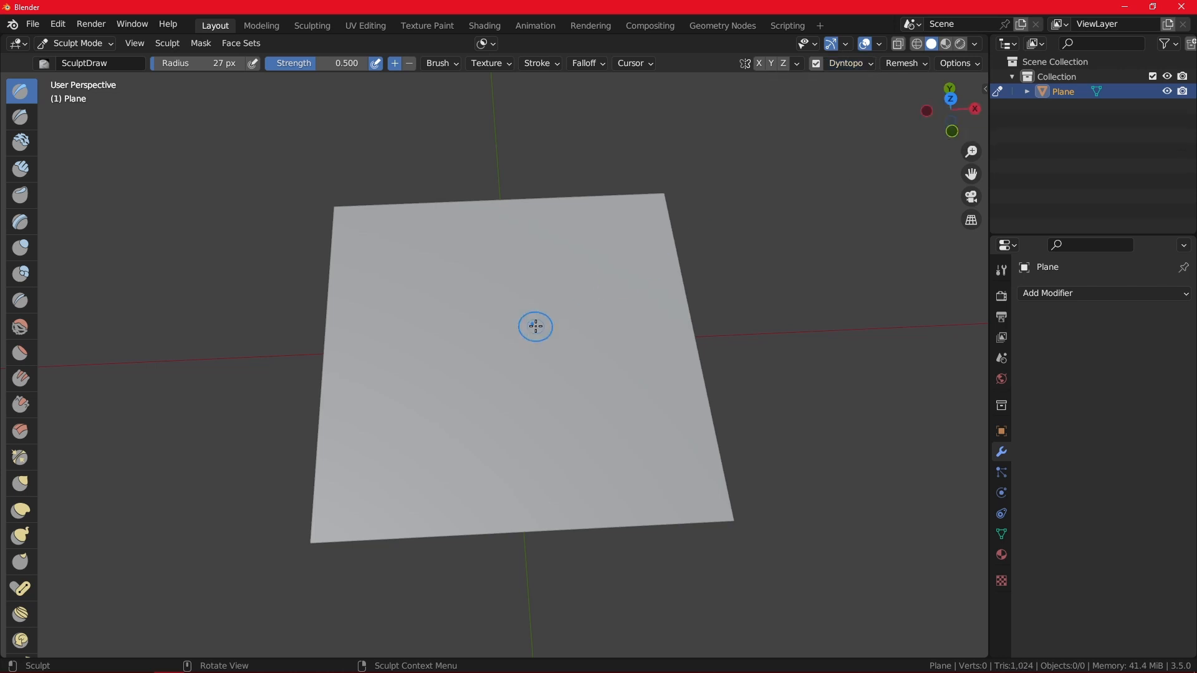
pyautogui.scroll(2, 530, 324)
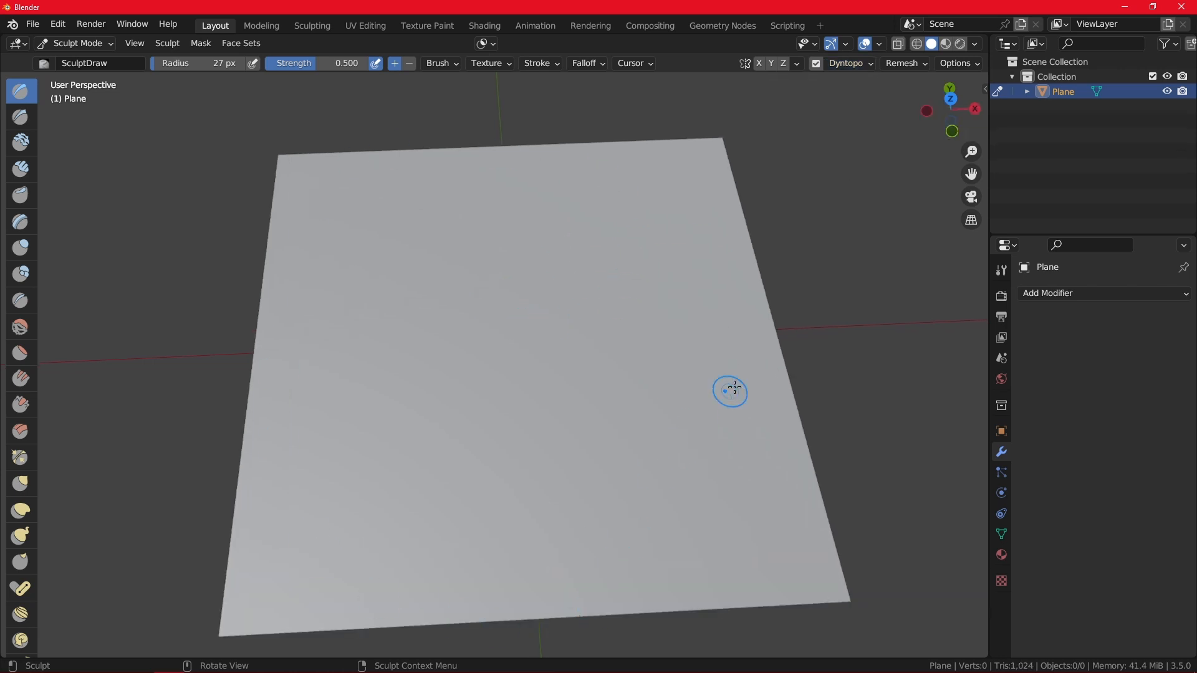
# Set the Dyntopo resolution to 16 and sculpt two crossing curved strokes across the plane's upper half.
pyautogui.click(860, 63)
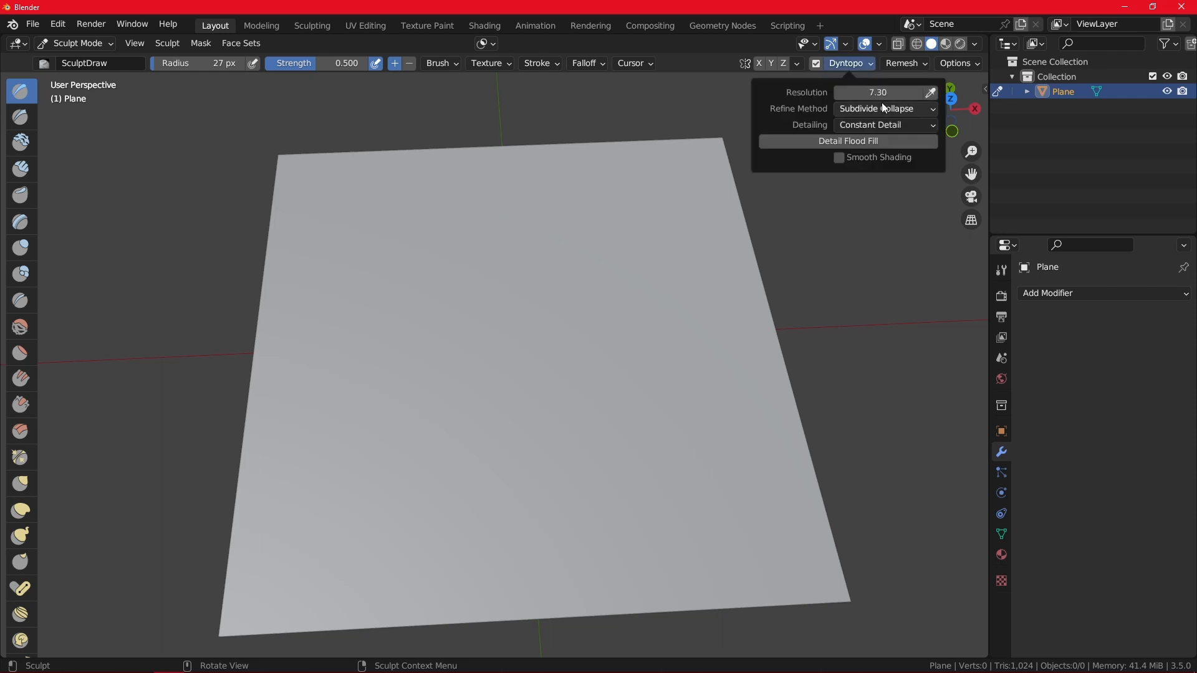
pyautogui.click(874, 93)
pyautogui.write('16')
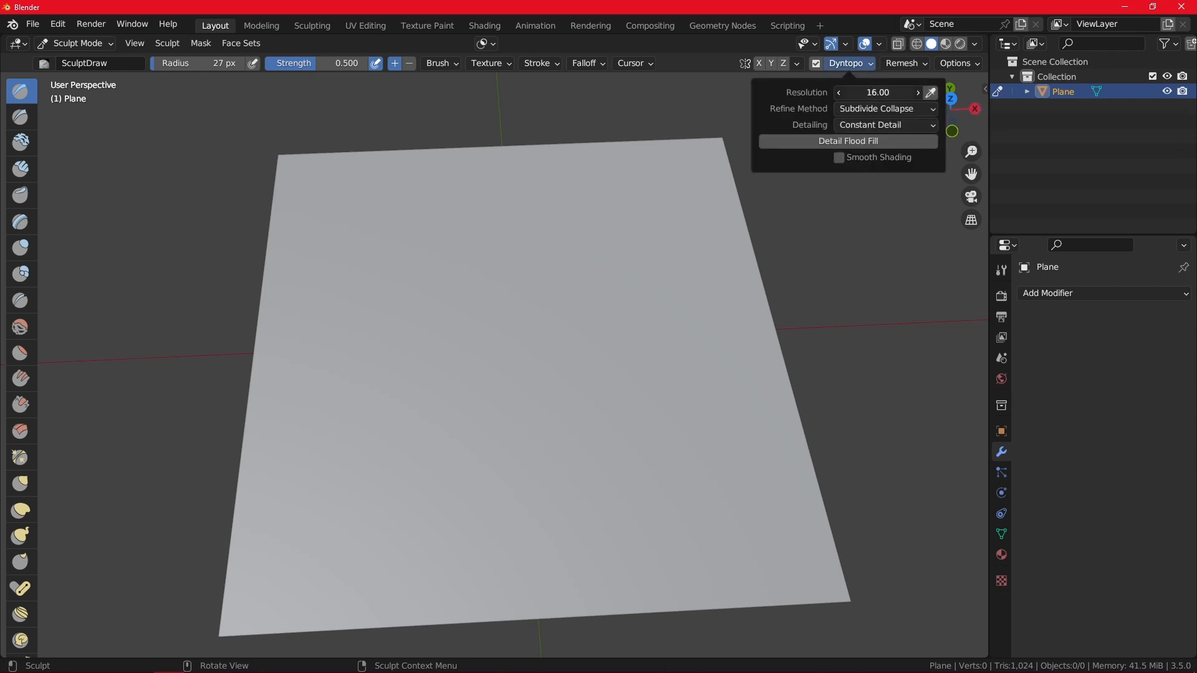
pyautogui.press('Return')
pyautogui.moveTo(414, 232)
pyautogui.mouseDown()
pyautogui.moveTo(665, 302)
pyautogui.moveTo(655, 268)
pyautogui.mouseUp()
pyautogui.moveTo(585, 231)
pyautogui.mouseDown()
pyautogui.moveTo(484, 350)
pyautogui.moveTo(399, 393)
pyautogui.mouseUp()
# Lower the Dyntopo resolution to 8.00 and flood fill the sculpted mesh with it.
pyautogui.click(872, 63)
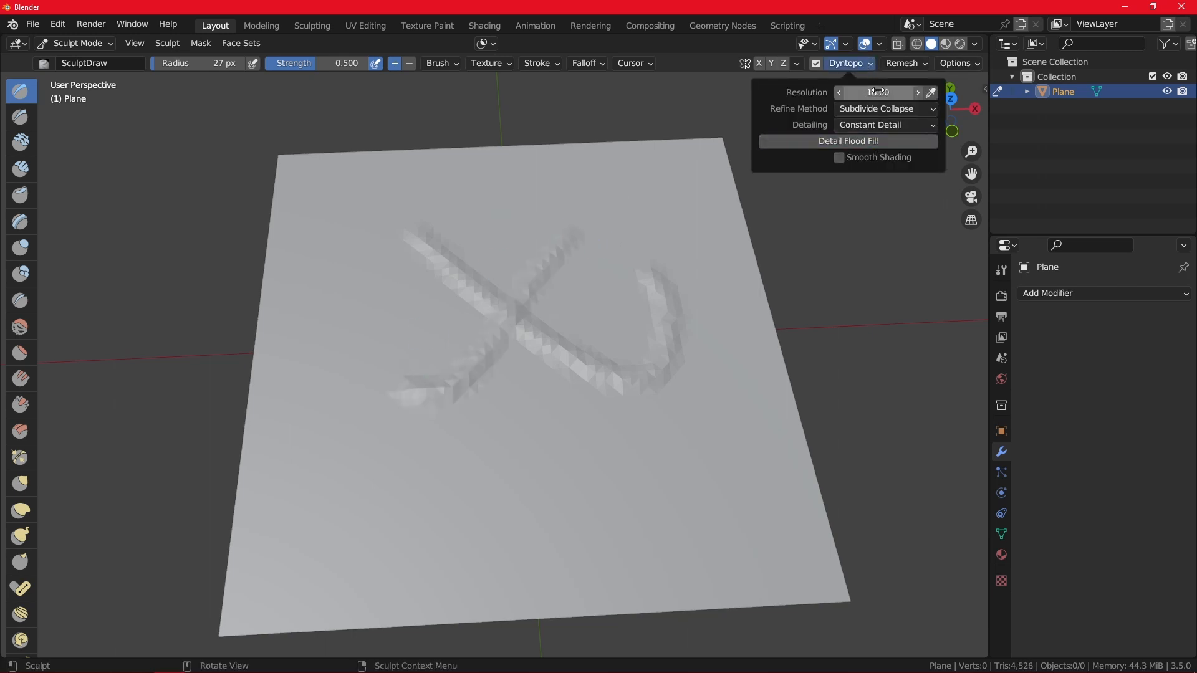
pyautogui.moveTo(878, 93); pyautogui.dragTo(861, 93)
pyautogui.click(878, 146)
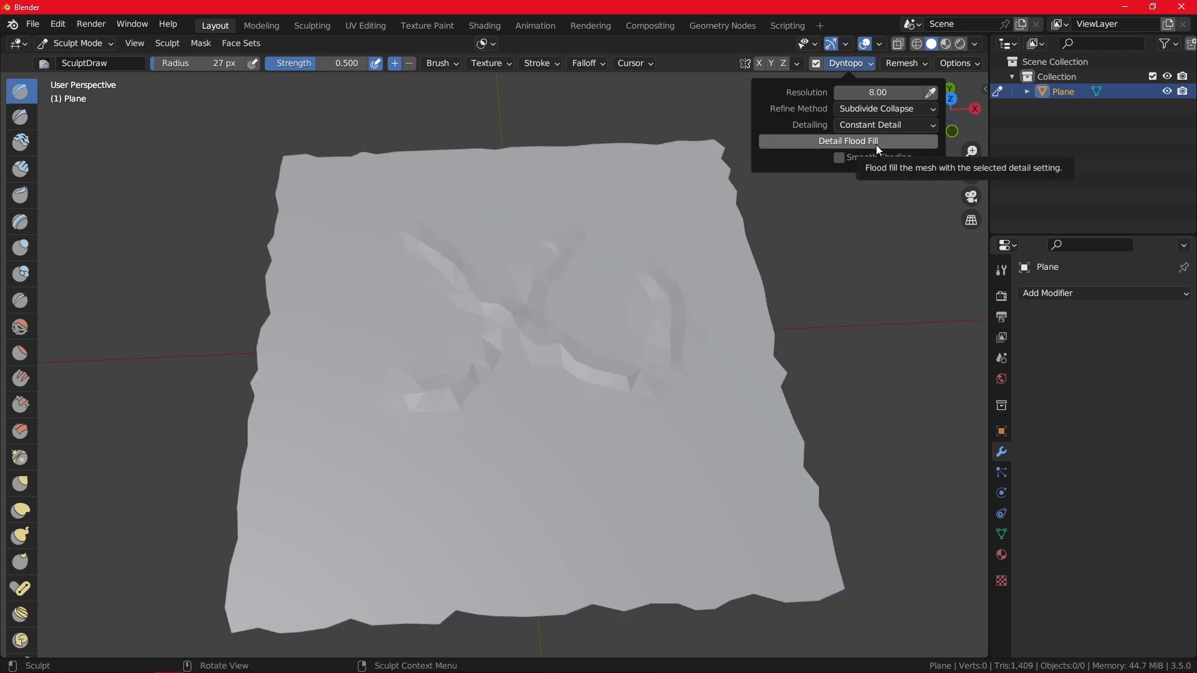
# Flood fill the mesh at a resolution of 26.40 and sculpt a horizontal stroke below the crossing strokes.
pyautogui.moveTo(878, 93); pyautogui.dragTo(917, 92)
pyautogui.click(864, 145)
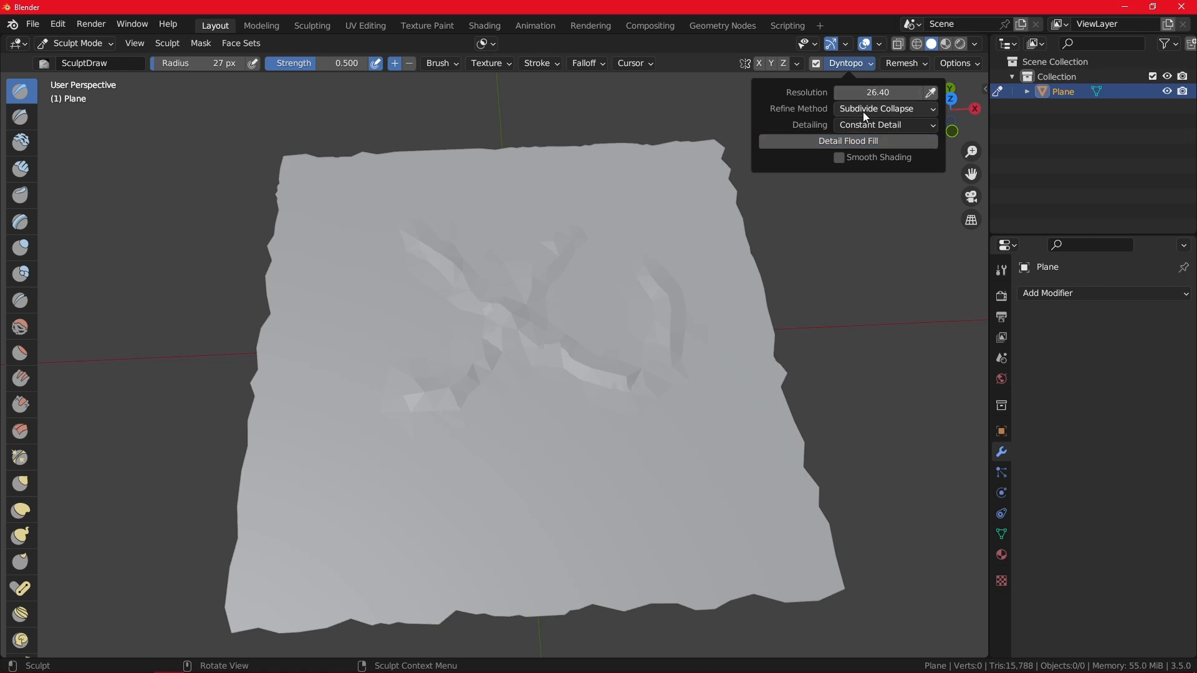
pyautogui.moveTo(492, 449); pyautogui.dragTo(711, 451)
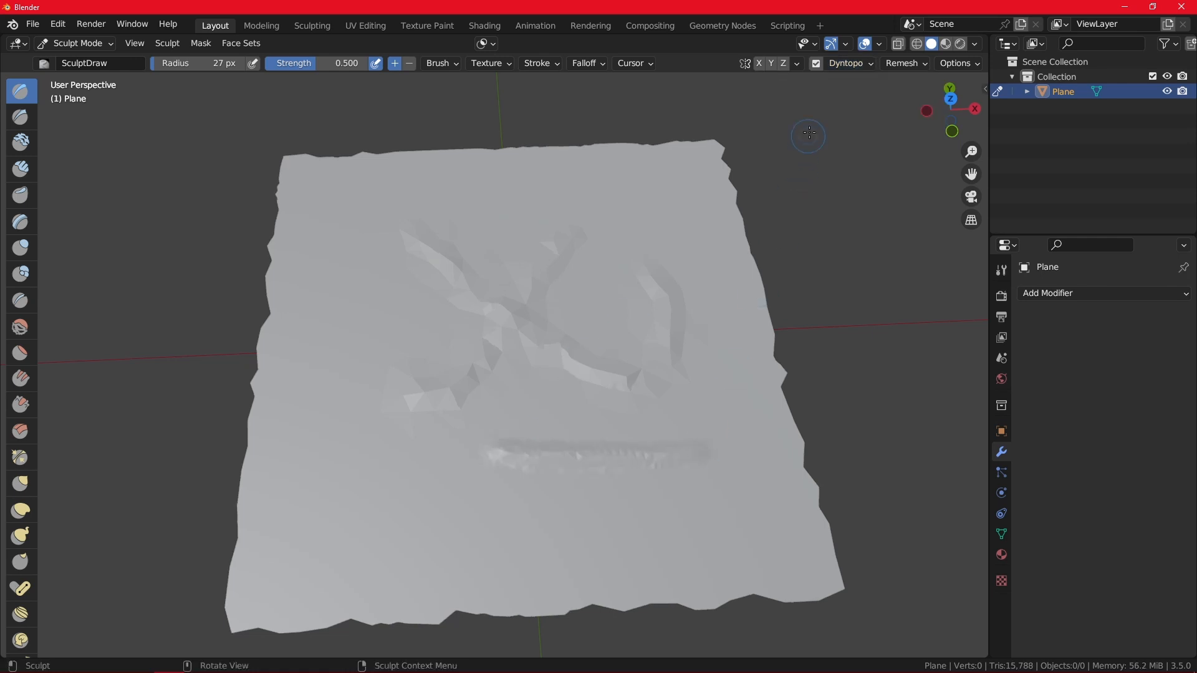
pyautogui.click(843, 65)
pyautogui.scroll(3, 589, 268)
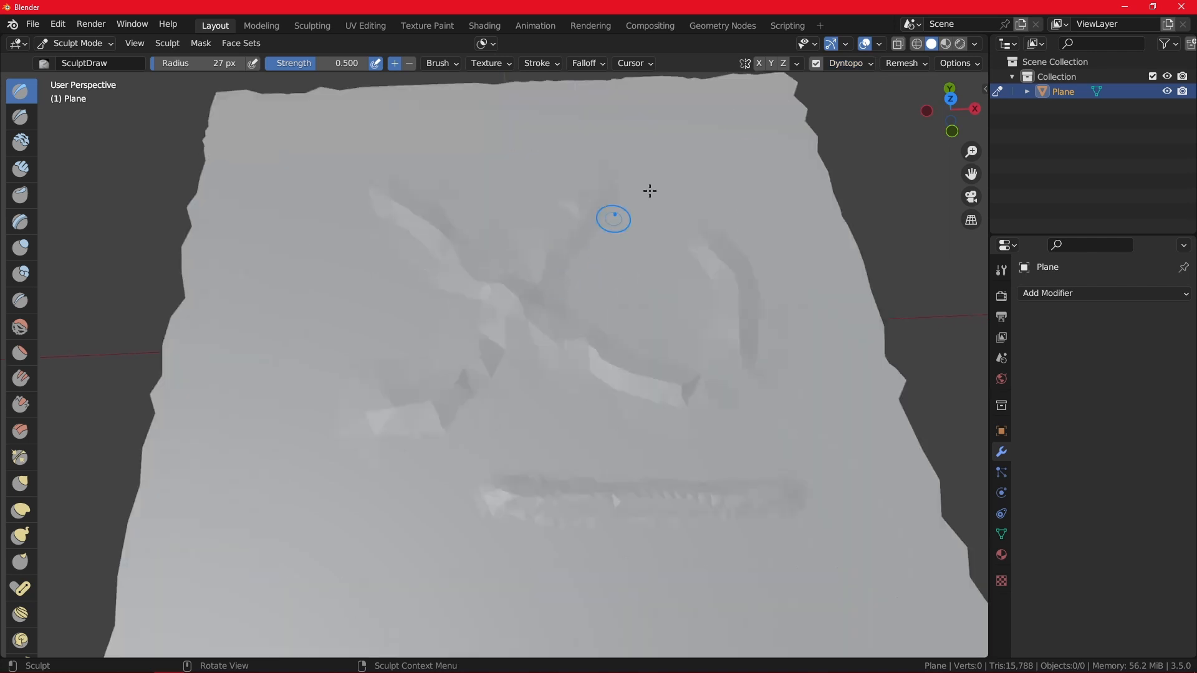
# Turn off Dyntopo and remesh the plane with a 0.1 m voxel size.
pyautogui.click(817, 64)
pyautogui.scroll(-3, 778, 153)
pyautogui.click(903, 67)
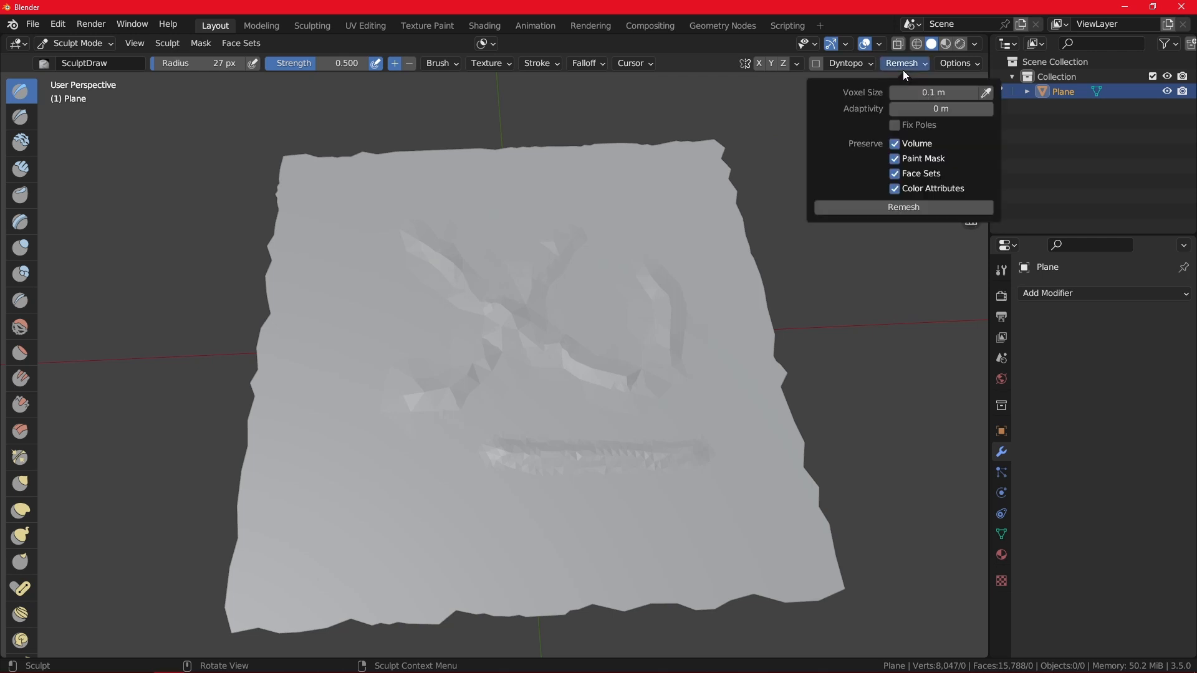
pyautogui.click(909, 210)
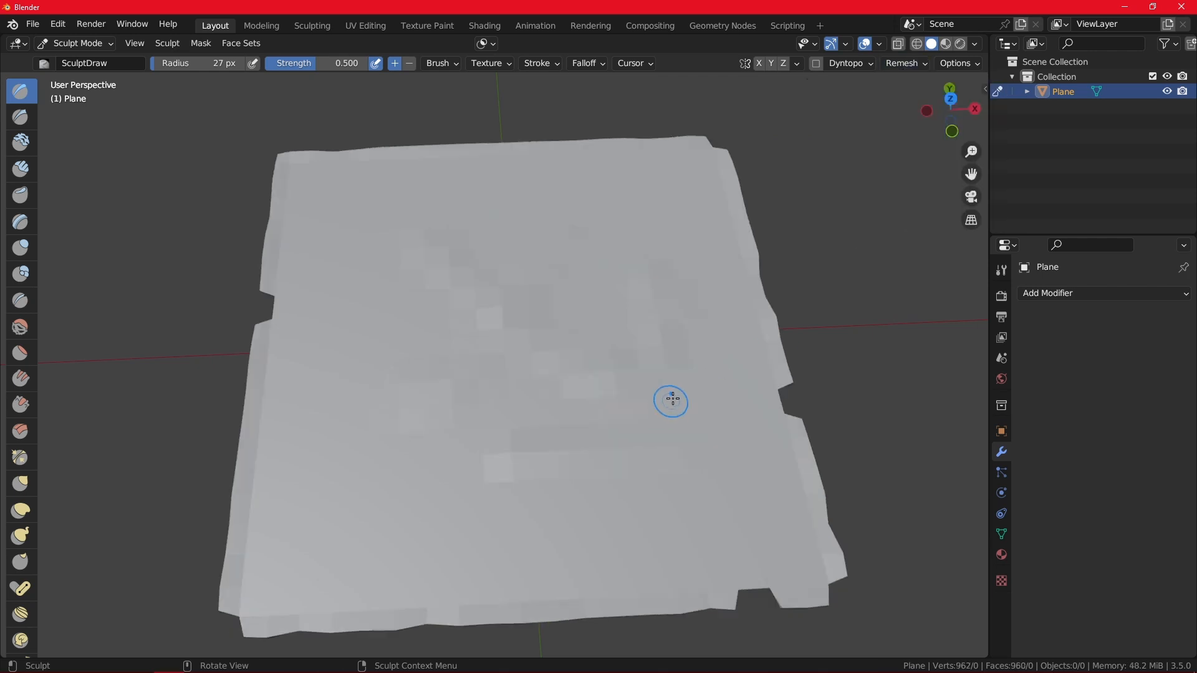
pyautogui.click(903, 63)
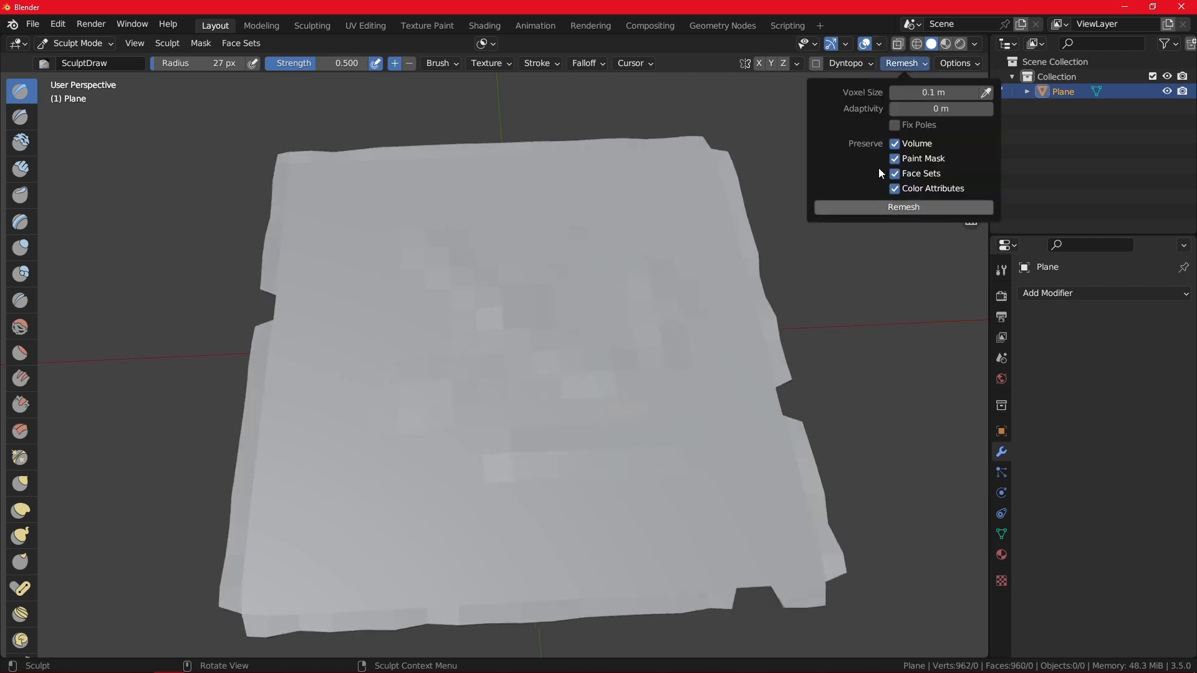
pyautogui.click(858, 68)
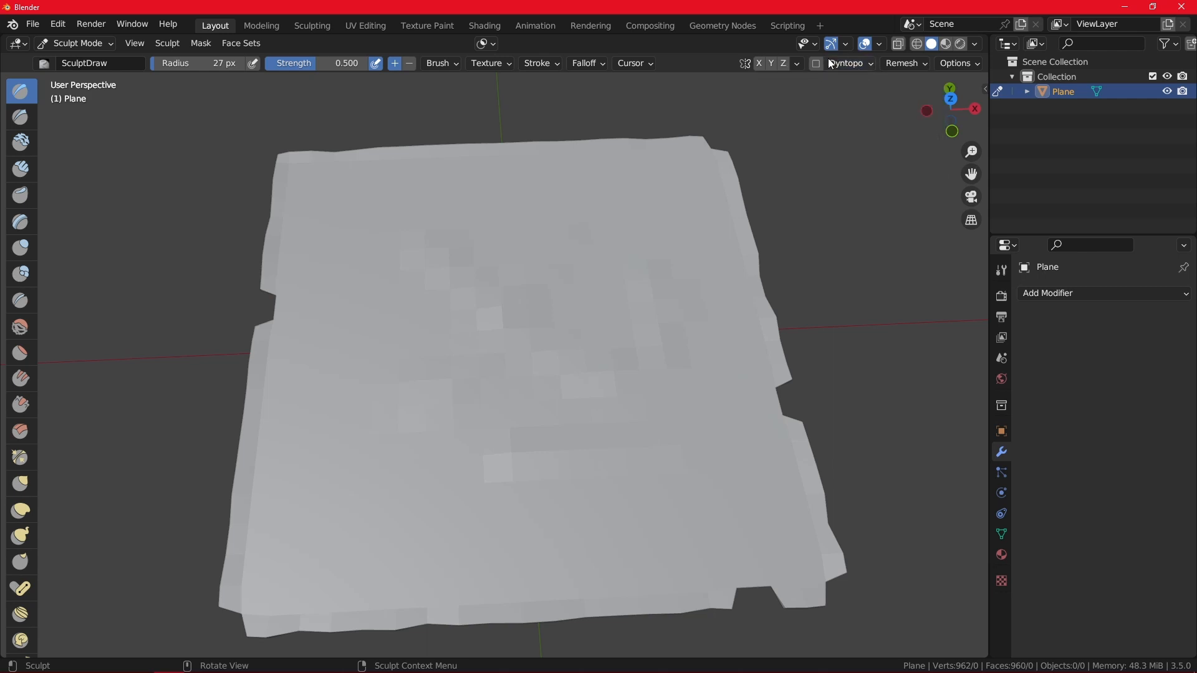
# Turn Dyntopo back on and set its detailing to Relative Detail.
pyautogui.click(816, 64)
pyautogui.click(842, 64)
pyautogui.click(872, 126)
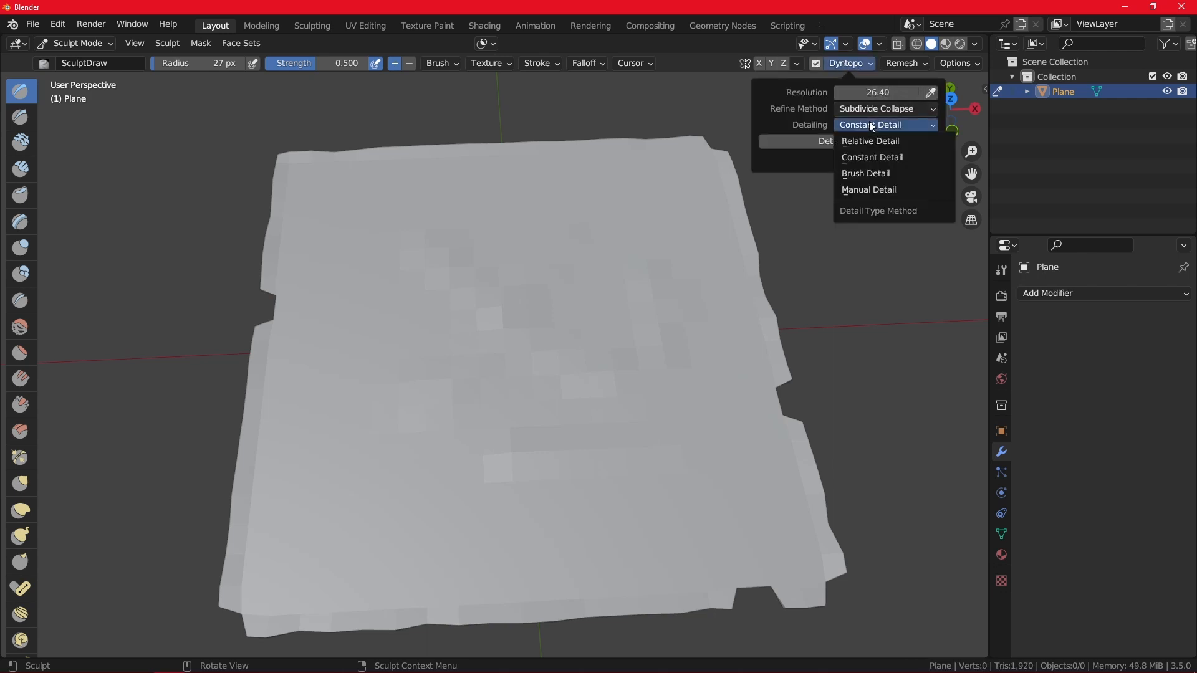
pyautogui.click(872, 142)
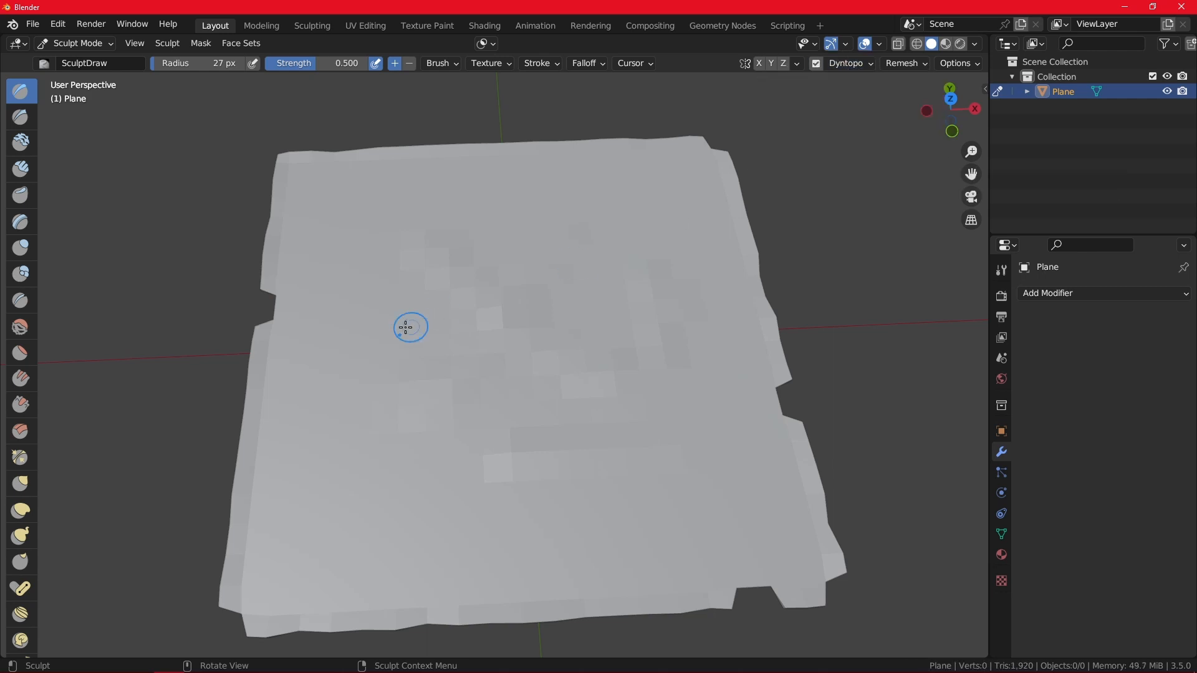
# Sculpt small elliptical loops and an arc above them near the mesh's centre from a close-up view.
pyautogui.scroll(8, 401, 326)
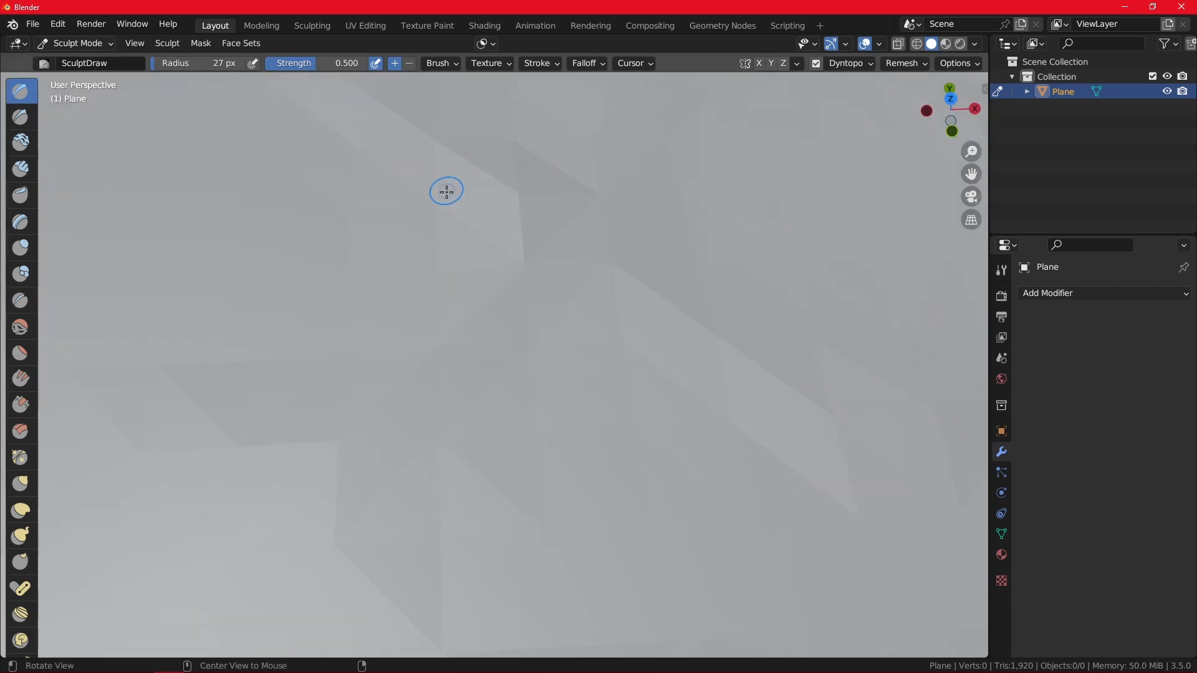
pyautogui.moveTo(447, 190); pyautogui.dragTo(444, 233, button='middle')
pyautogui.moveTo(378, 277)
pyautogui.mouseDown()
pyautogui.moveTo(421, 270)
pyautogui.moveTo(580, 298)
pyautogui.mouseUp()
pyautogui.moveTo(369, 299)
pyautogui.mouseDown()
pyautogui.moveTo(430, 365)
pyautogui.moveTo(569, 337)
pyautogui.moveTo(588, 310)
pyautogui.moveTo(548, 286)
pyautogui.mouseUp()
pyautogui.scroll(2, 444, 324)
pyautogui.scroll(1, 444, 324)
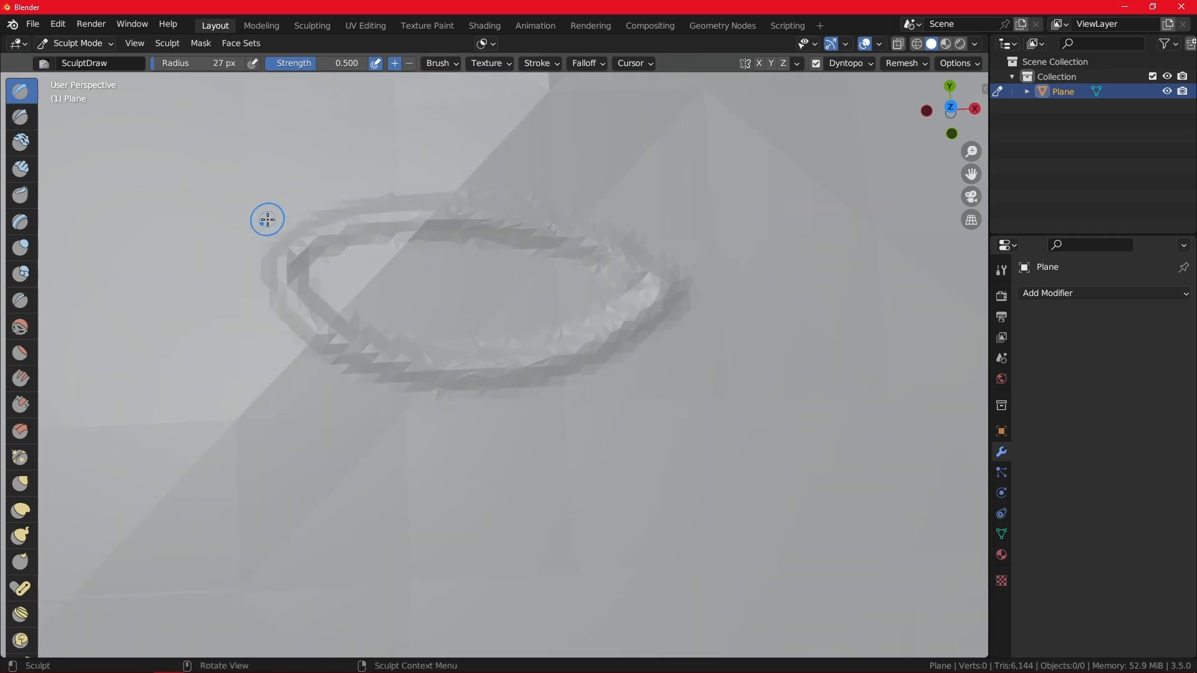
pyautogui.moveTo(265, 219)
pyautogui.mouseDown()
pyautogui.moveTo(438, 184)
pyautogui.moveTo(552, 194)
pyautogui.moveTo(676, 249)
pyautogui.mouseUp()
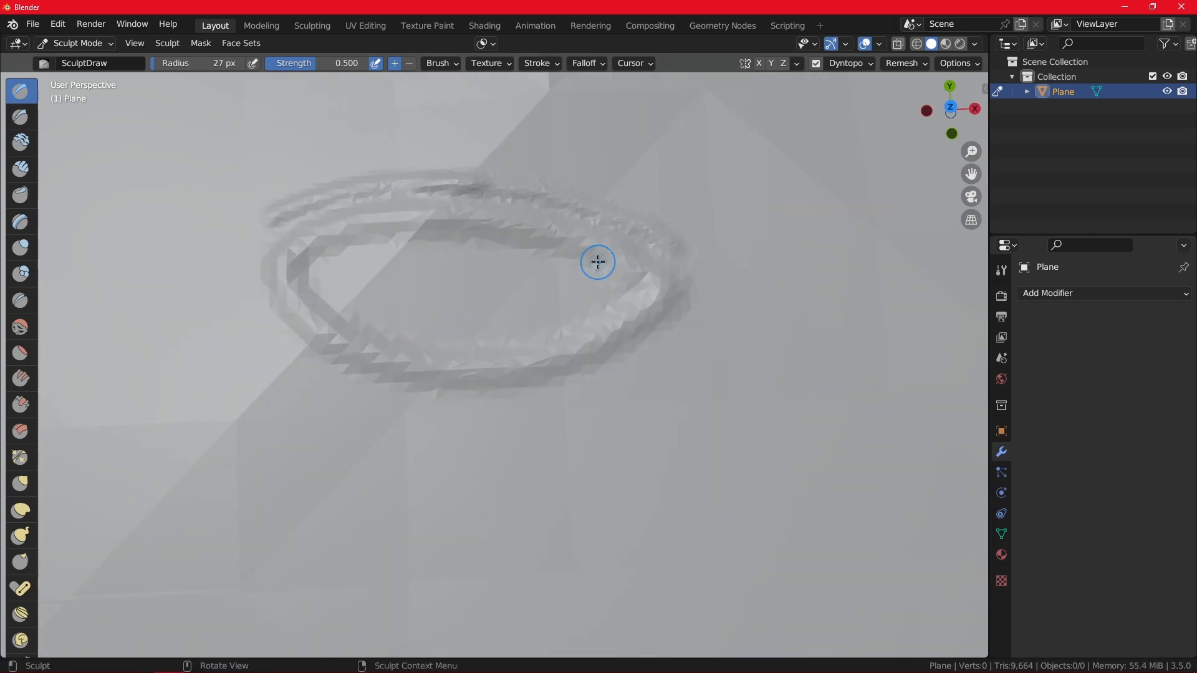
# Sculpt a stroke from the mesh's centre towards its lower edge from far away and compare its detail with the close-up strokes.
pyautogui.scroll(-5, 593, 262)
pyautogui.scroll(-3, 574, 275)
pyautogui.scroll(1, 529, 331)
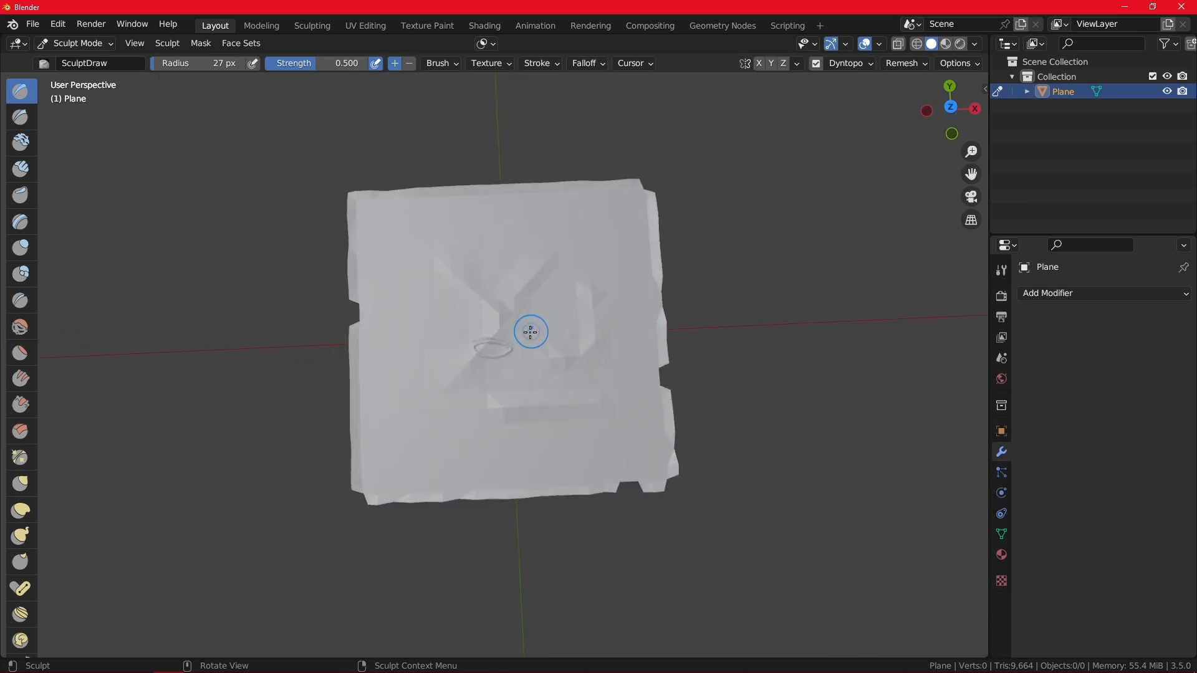
pyautogui.moveTo(526, 339); pyautogui.dragTo(508, 422)
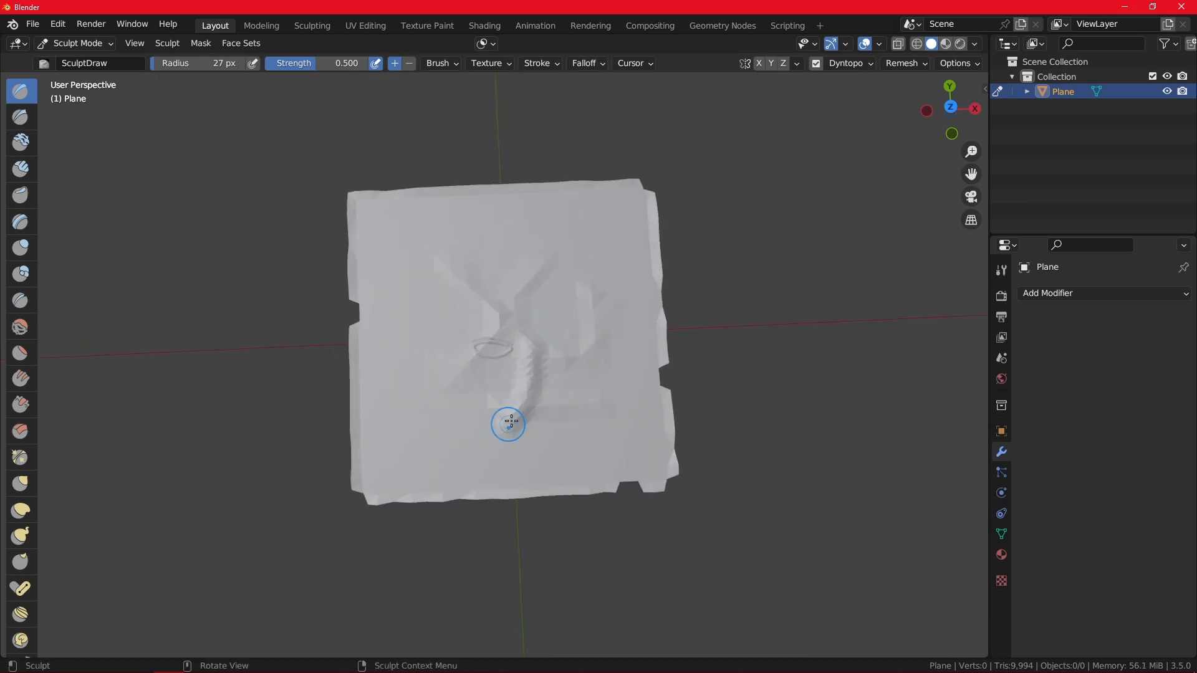
pyautogui.scroll(4, 529, 342)
pyautogui.scroll(1, 520, 372)
pyautogui.scroll(-6, 518, 369)
pyautogui.moveTo(524, 379); pyautogui.dragTo(523, 321, button='middle')
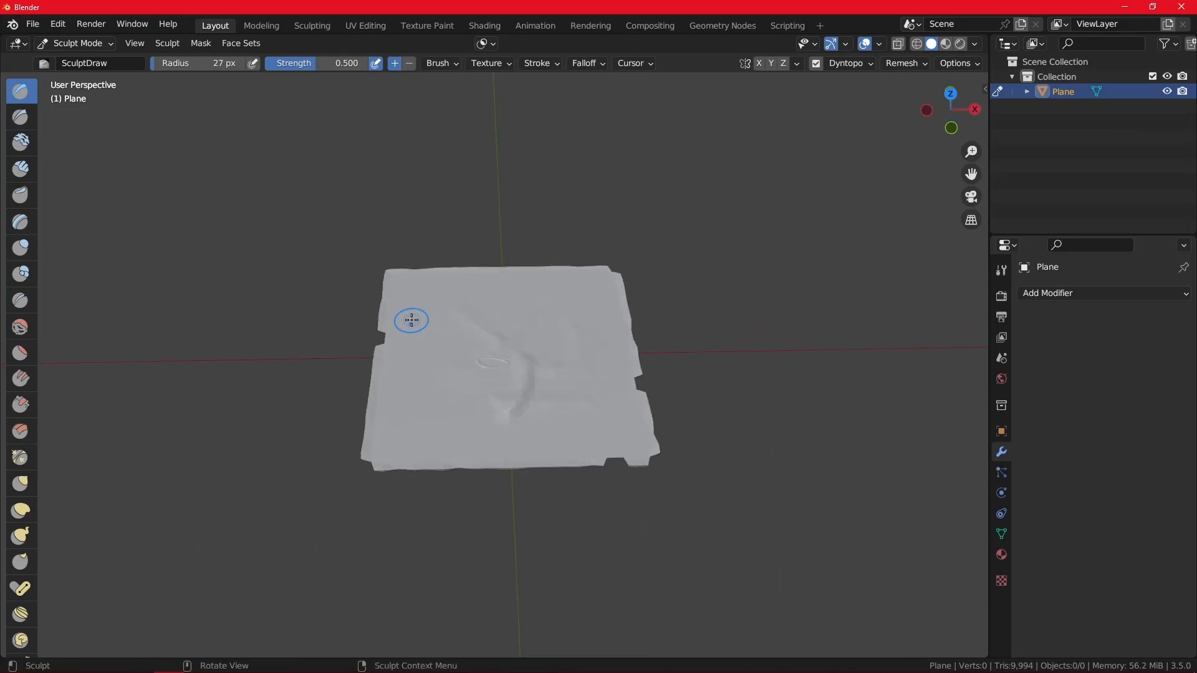